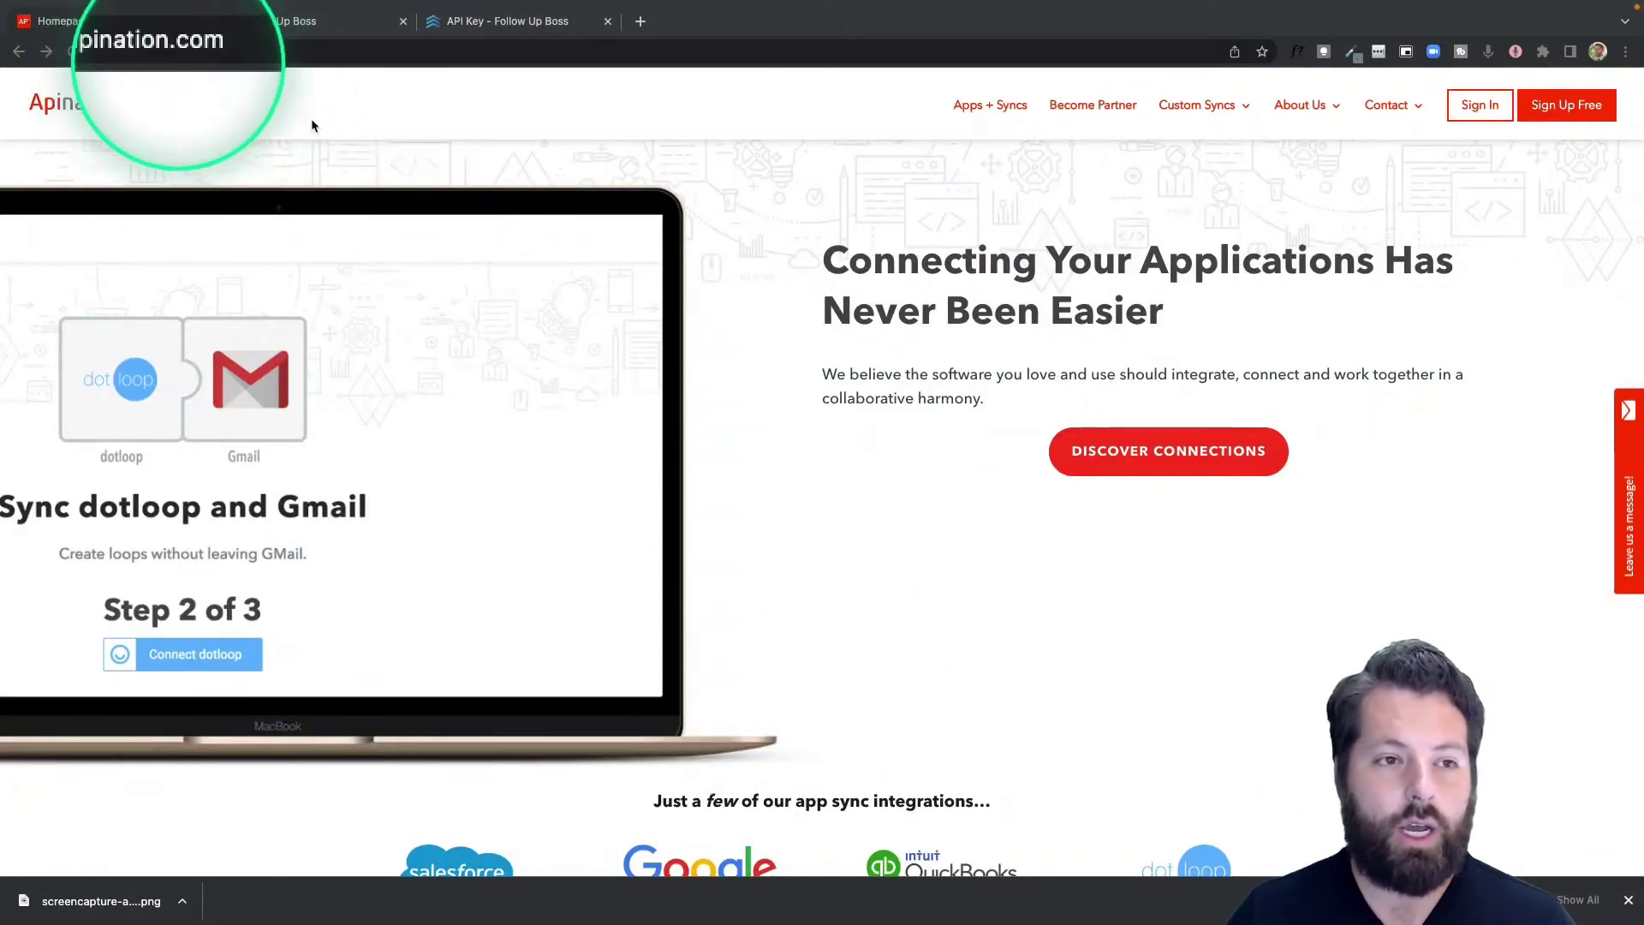
Step: Go from the app directory to the Follow Up Boss page's Choose App for sync list
{"action": "left_click", "coordinate": [1139, 452]}
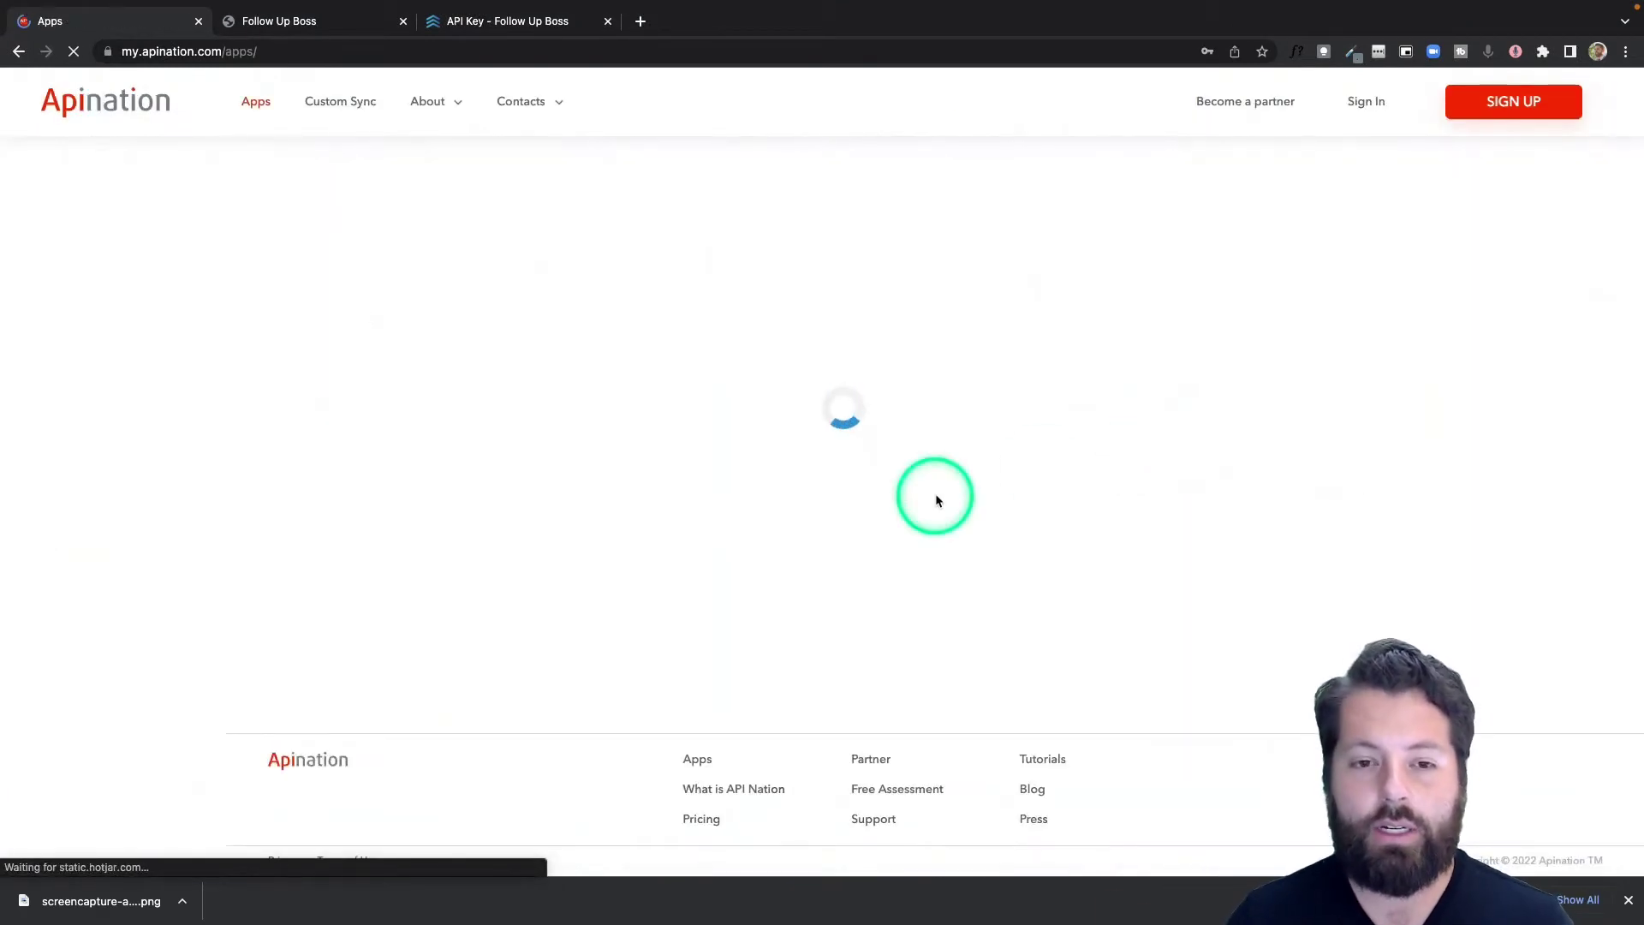
{"action": "scroll", "coordinate": [936, 500], "scroll_direction": "down", "scroll_amount": 2}
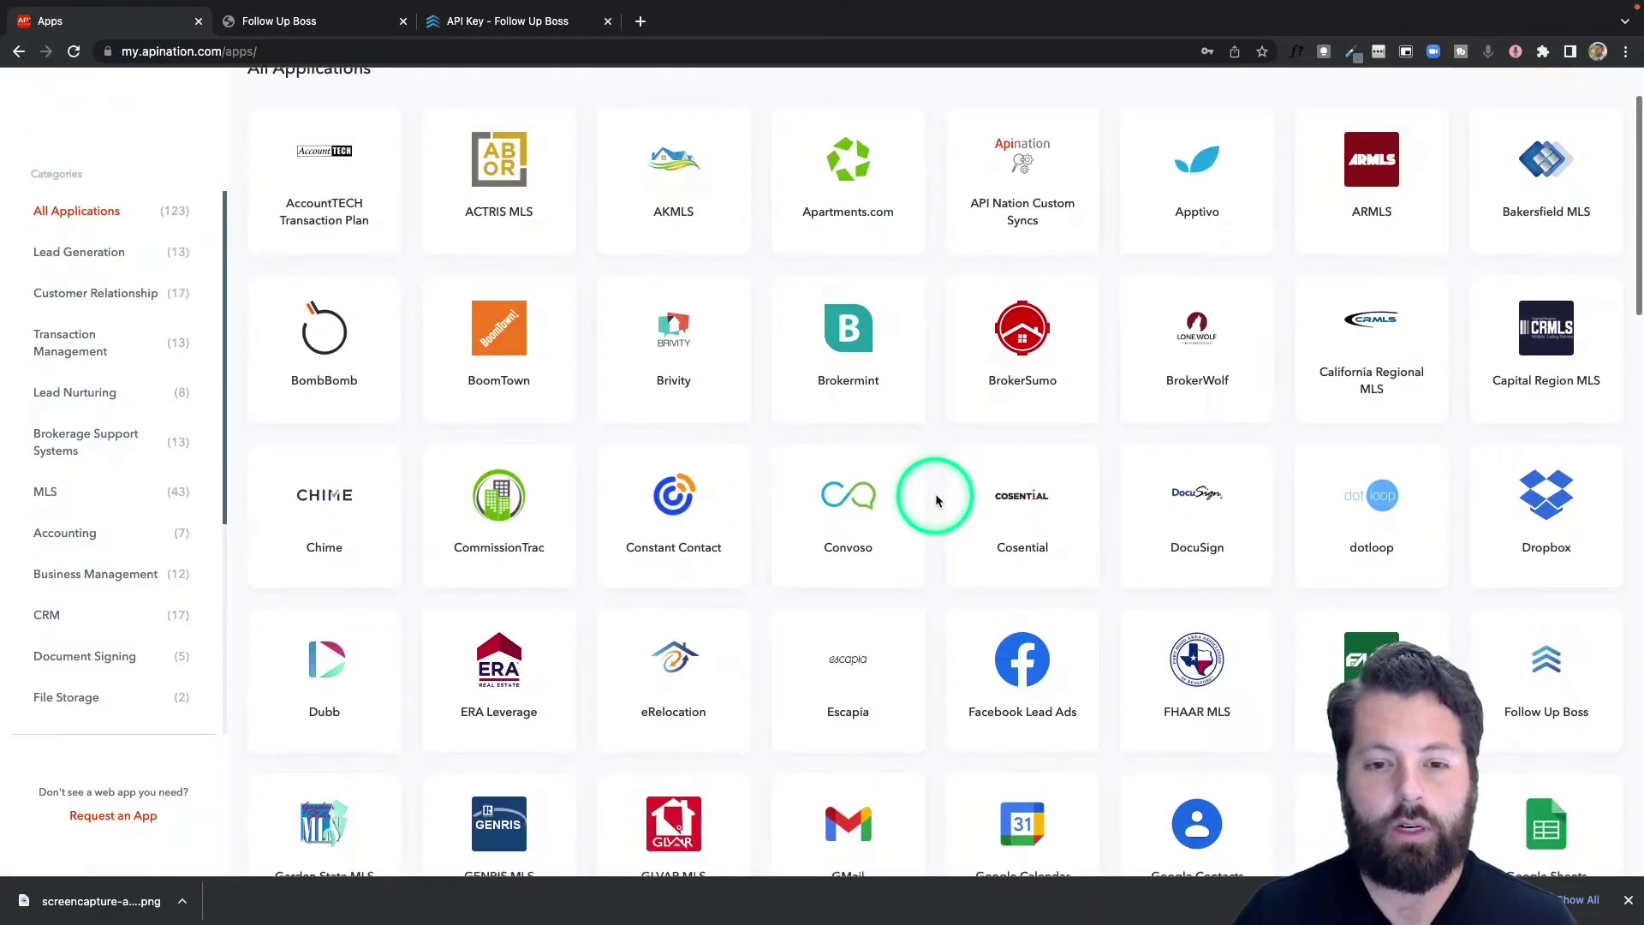
{"action": "scroll", "coordinate": [936, 500], "scroll_direction": "down", "scroll_amount": 5}
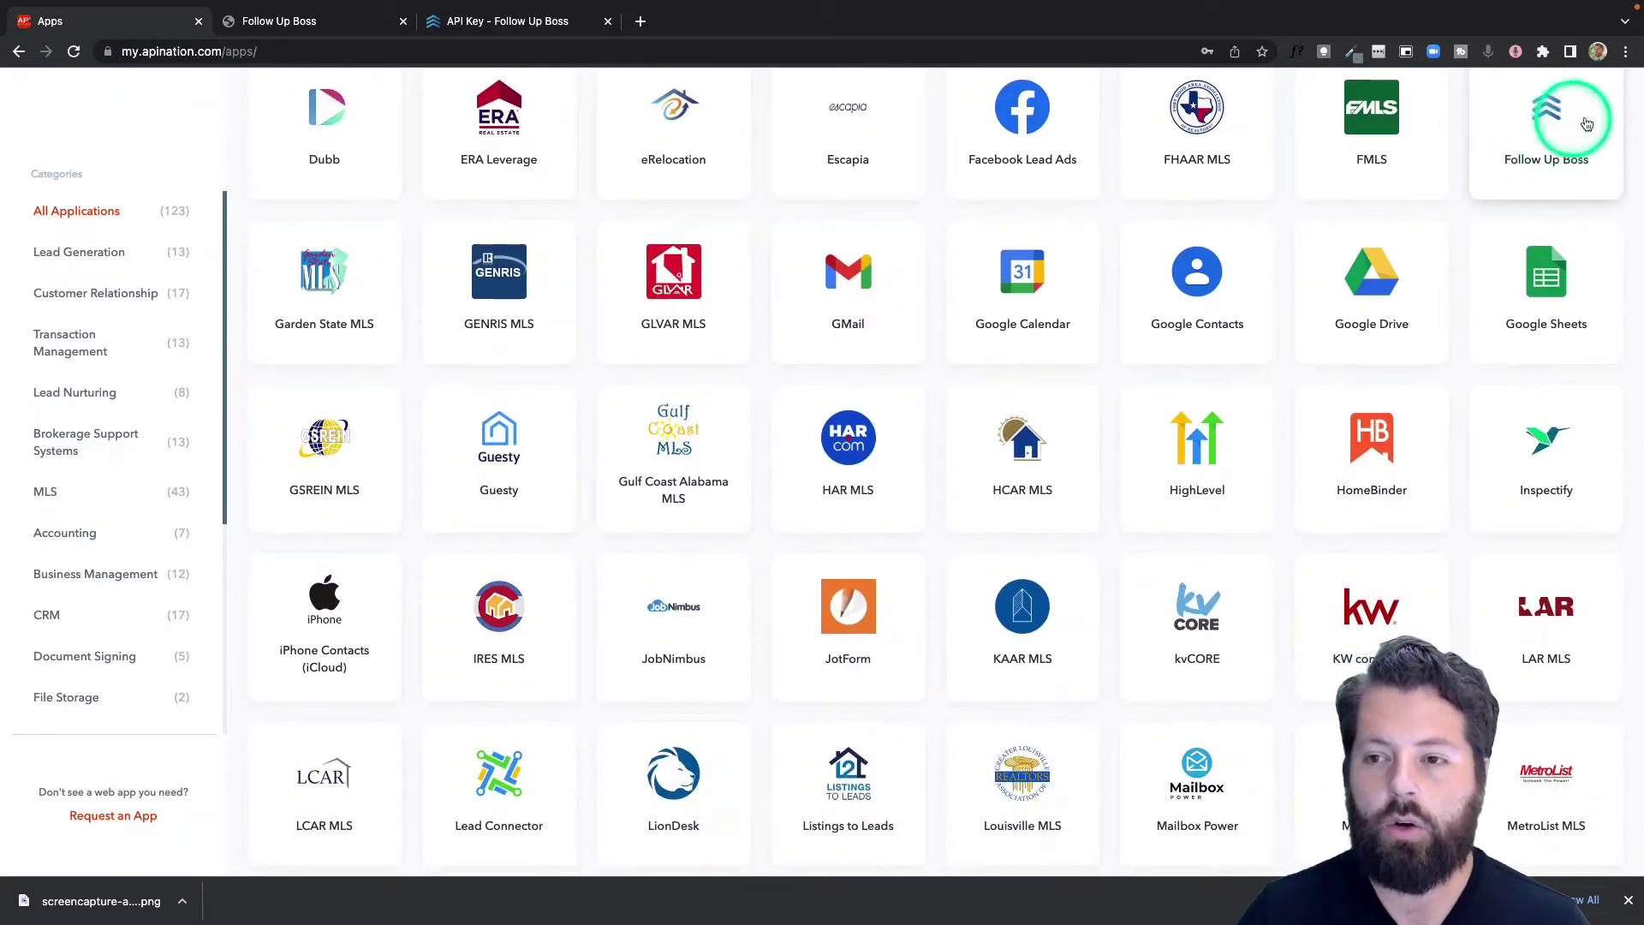
{"action": "left_click", "coordinate": [1552, 115]}
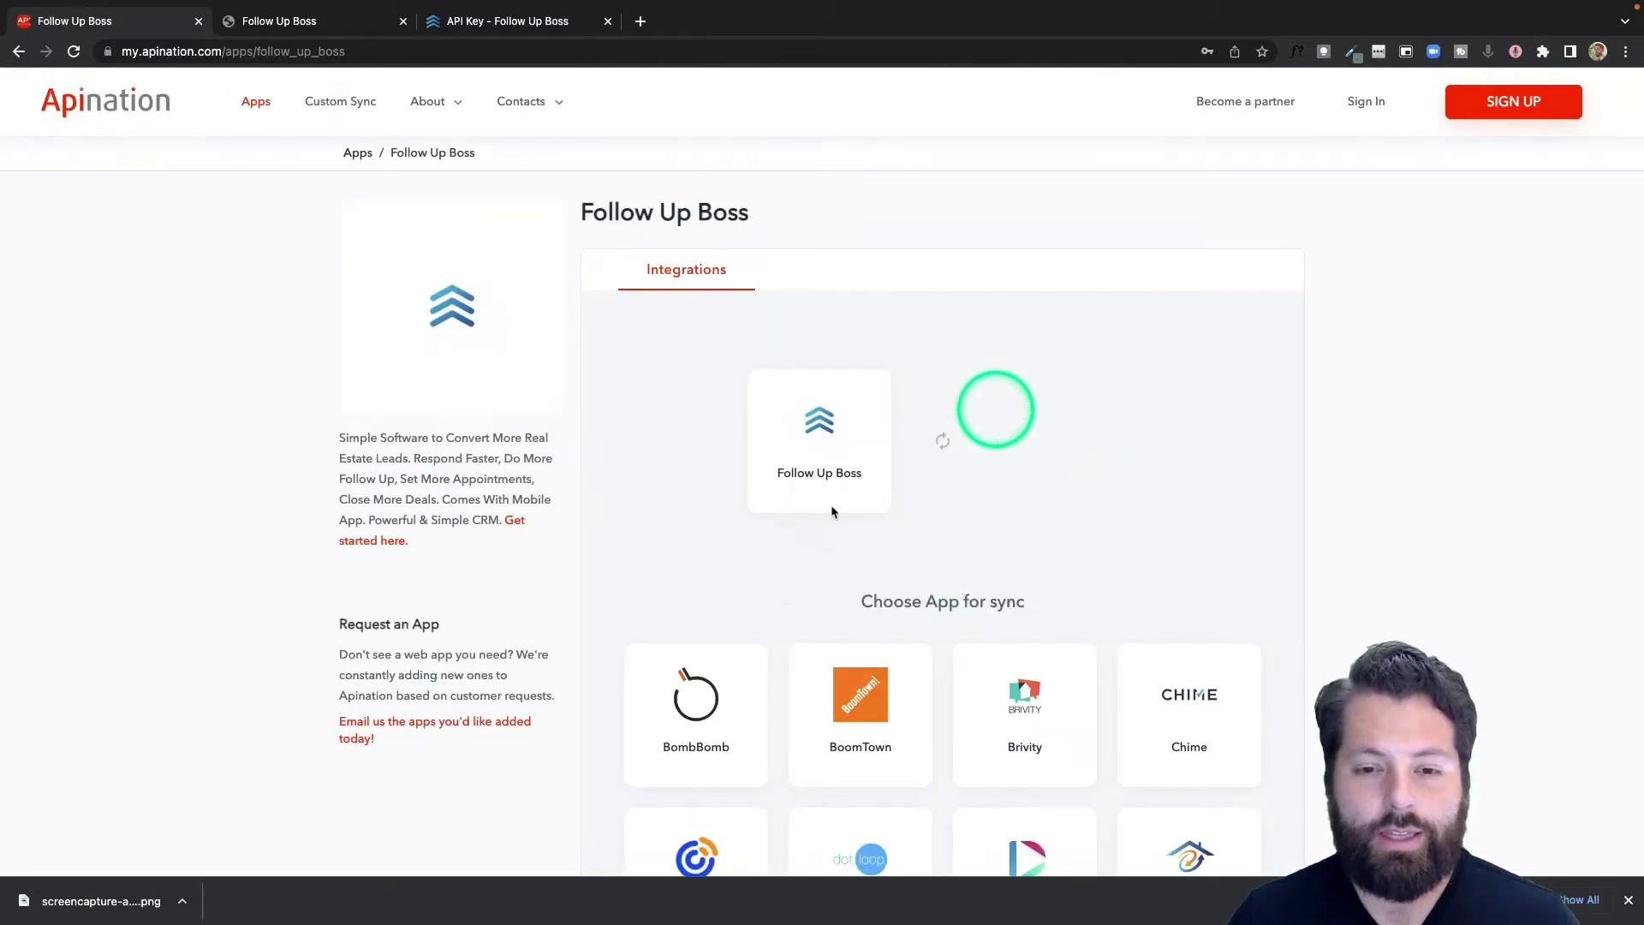
{"action": "scroll", "coordinate": [848, 631], "scroll_direction": "down", "scroll_amount": 3}
{"action": "scroll", "coordinate": [848, 634], "scroll_direction": "down", "scroll_amount": 1}
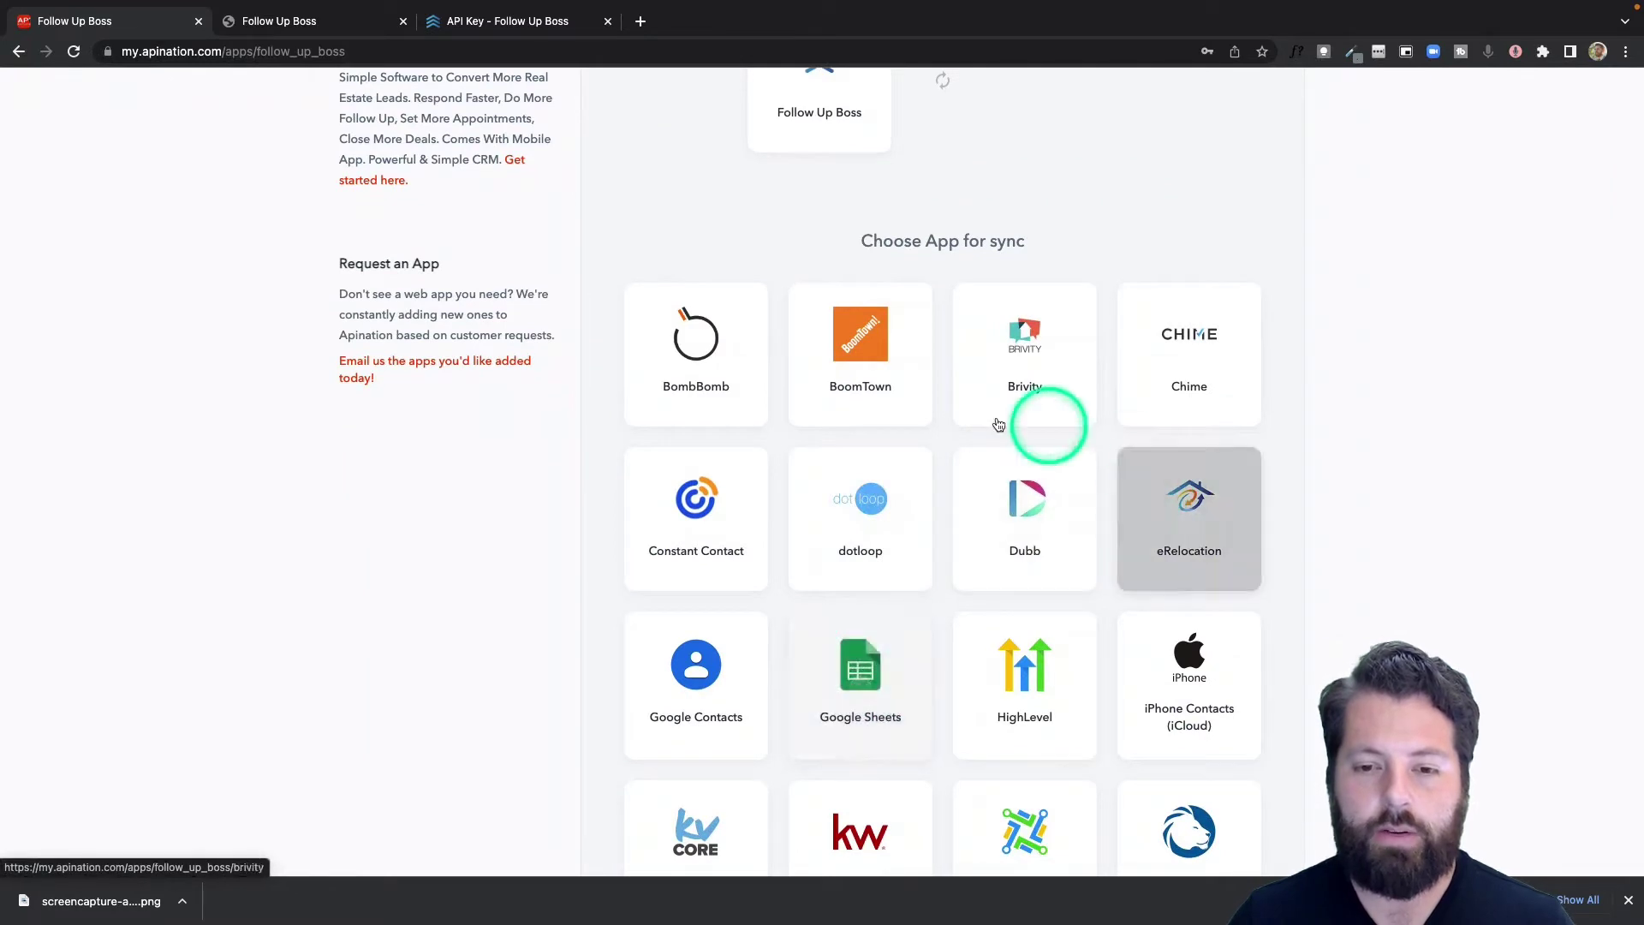
{"action": "scroll", "coordinate": [1028, 642], "scroll_direction": "down", "scroll_amount": 1}
{"action": "scroll", "coordinate": [1028, 625], "scroll_direction": "down", "scroll_amount": 2}
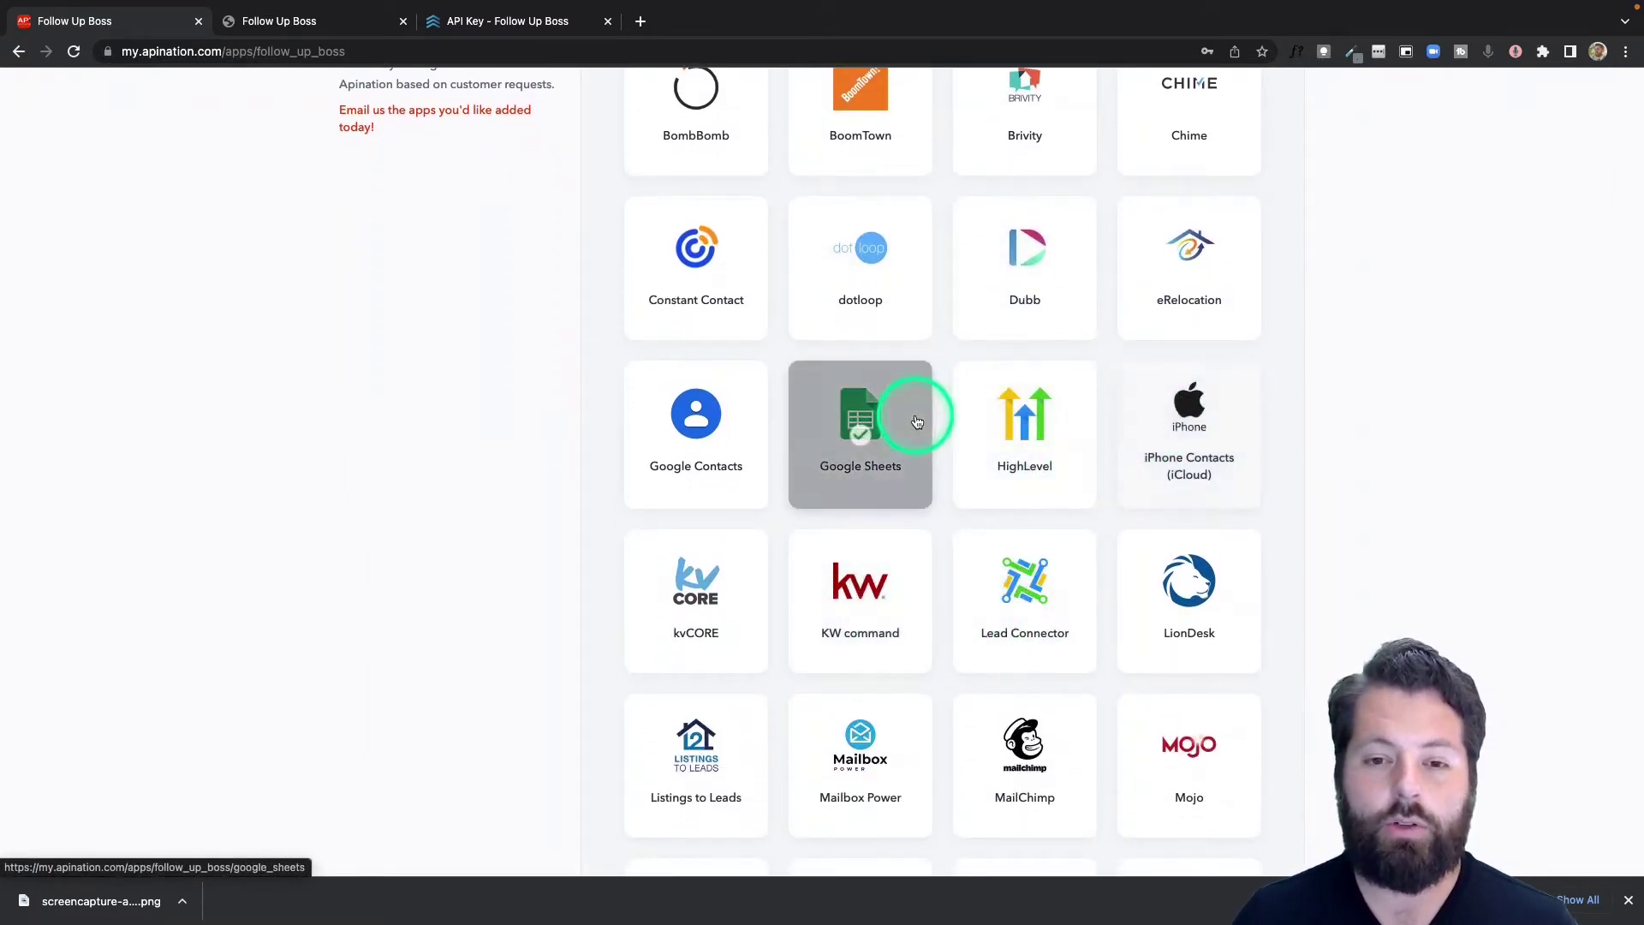
Step: Pick Google Sheets as Follow Up Boss's sync partner and review both sync directions at $15/mo
{"action": "left_click", "coordinate": [872, 417]}
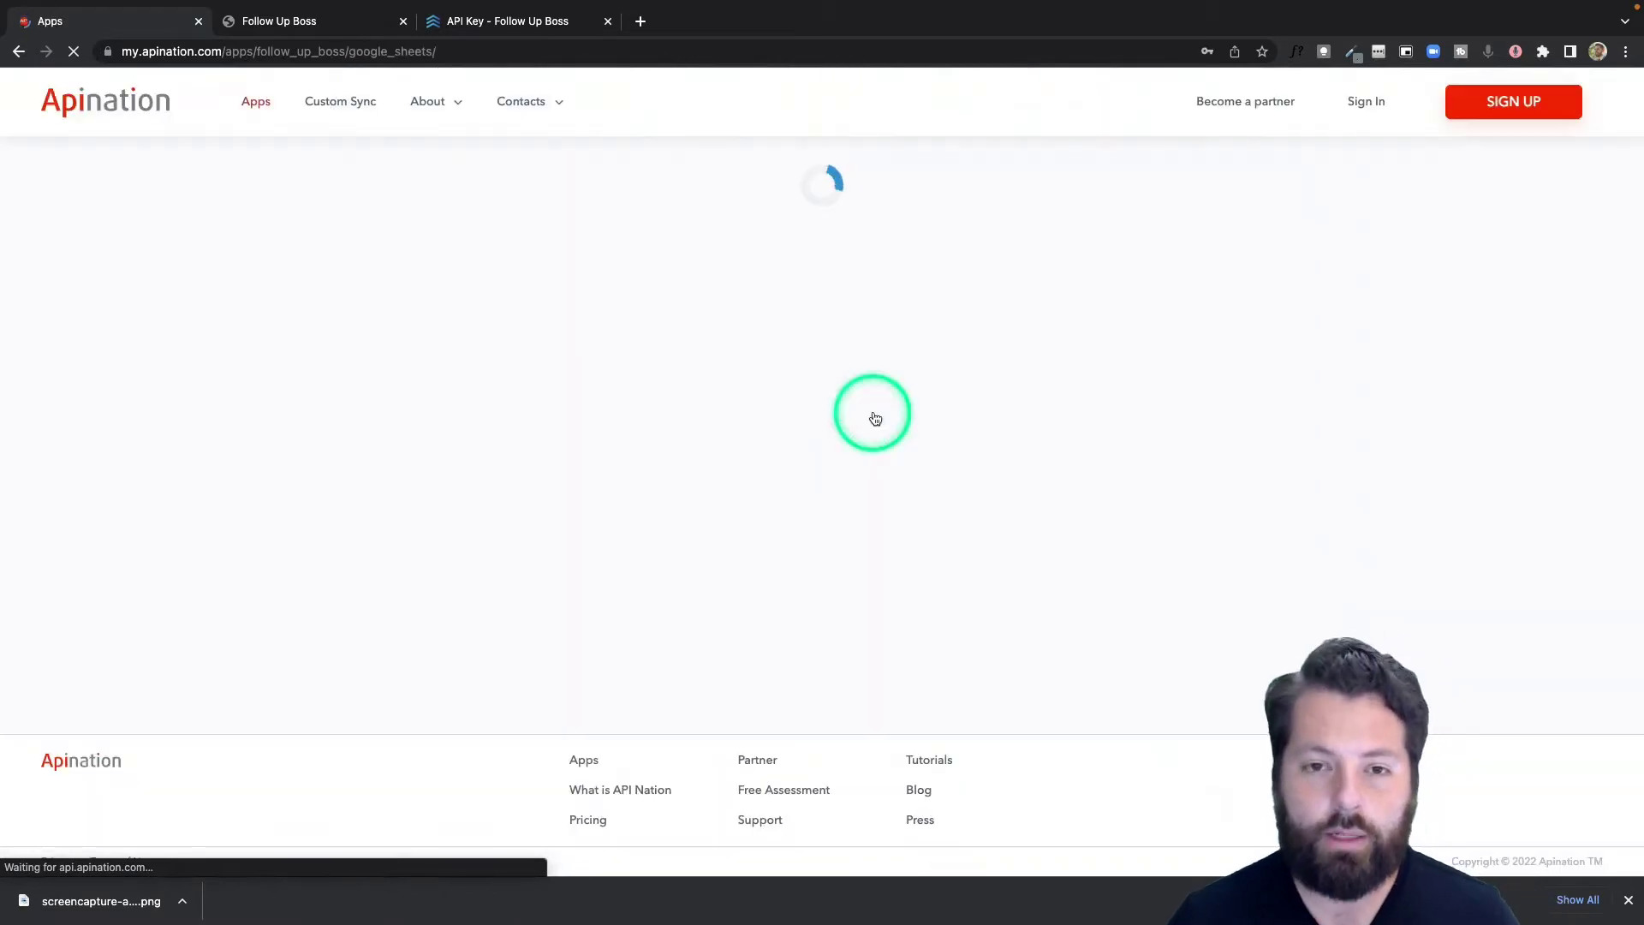
{"action": "scroll", "coordinate": [1091, 695], "scroll_direction": "down", "scroll_amount": 1}
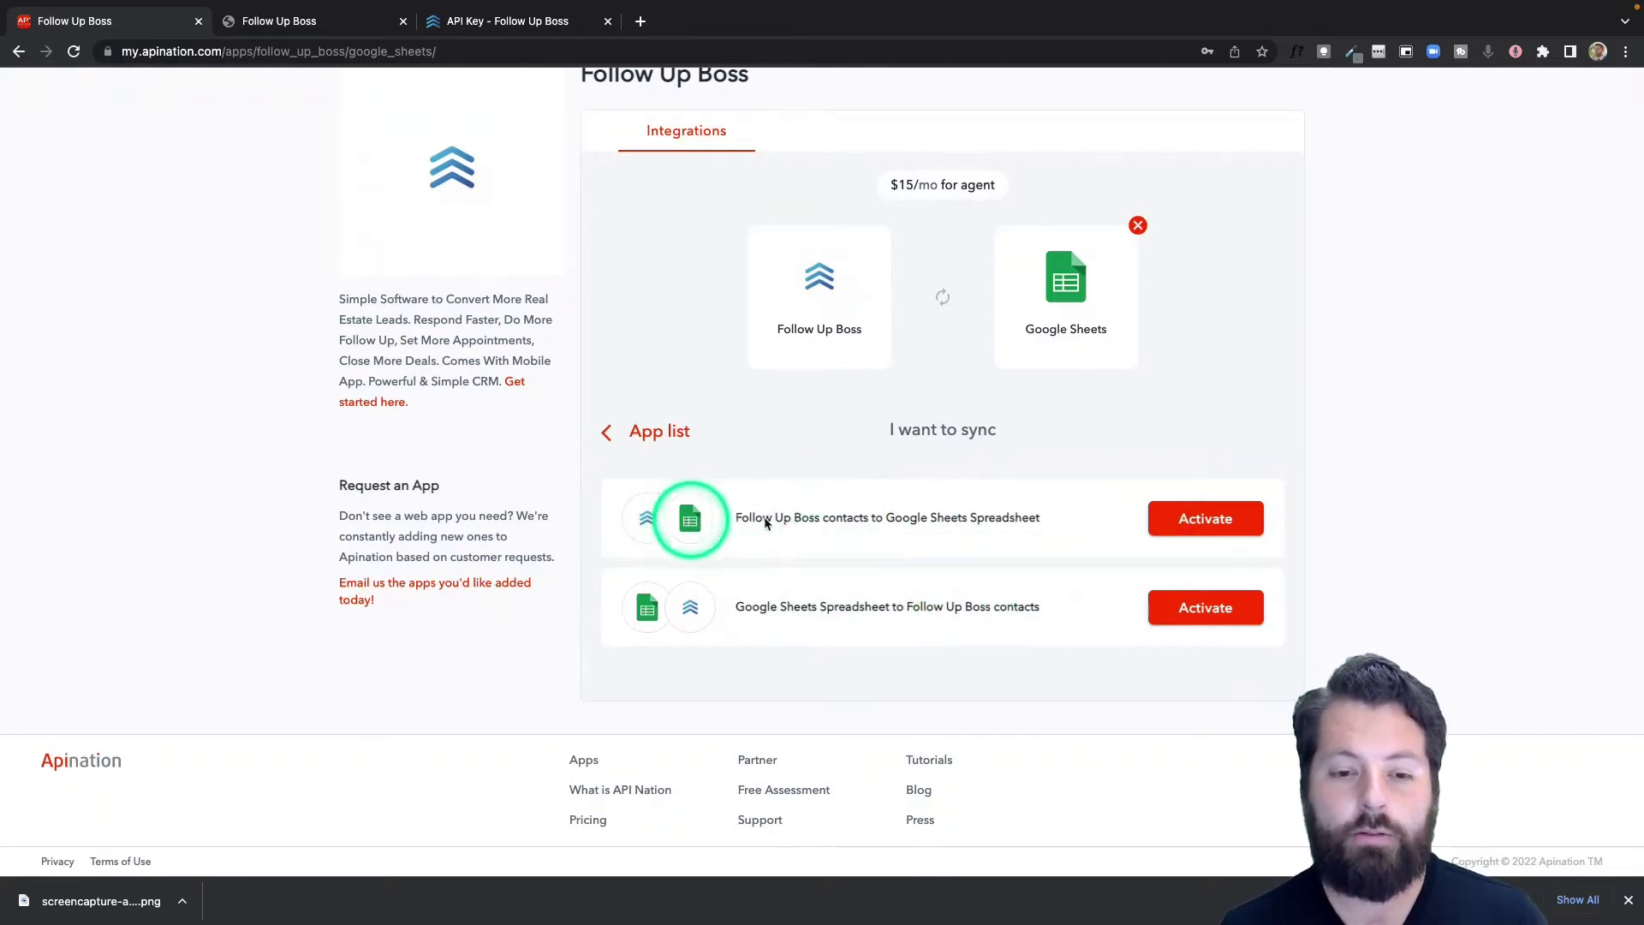
{"action": "left_click", "coordinate": [1188, 521]}
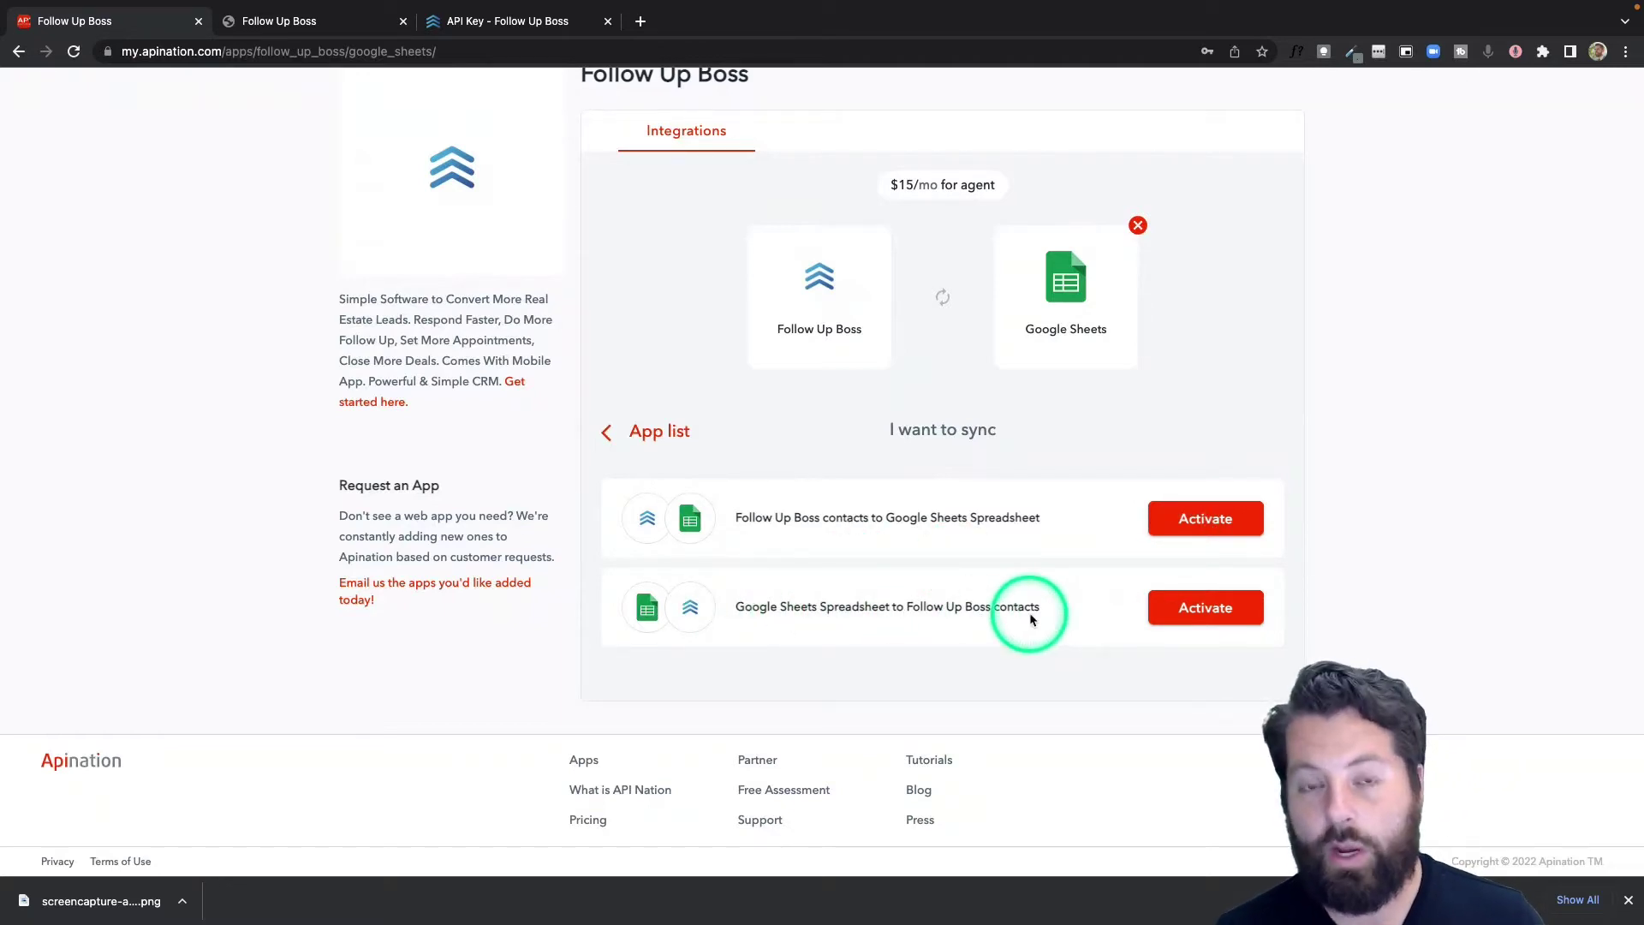
Step: Activate the contacts-to-Google Sheets sync, sign in with Google, and begin connecting Follow Up Boss
{"action": "left_click", "coordinate": [1193, 519]}
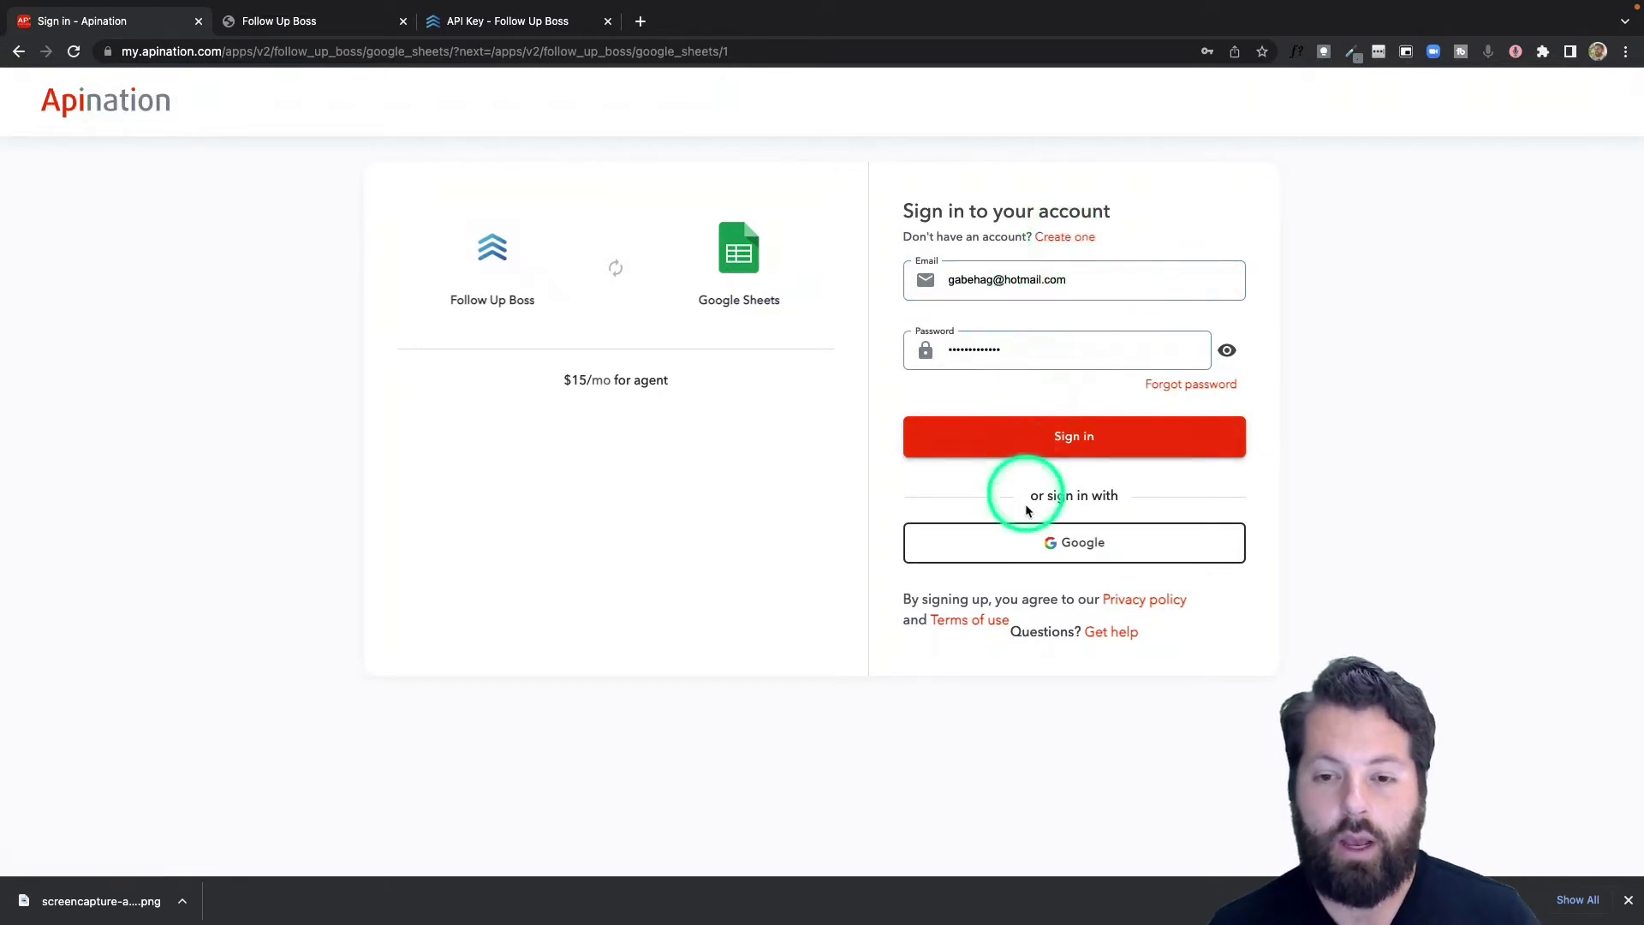
{"action": "left_click", "coordinate": [1062, 551]}
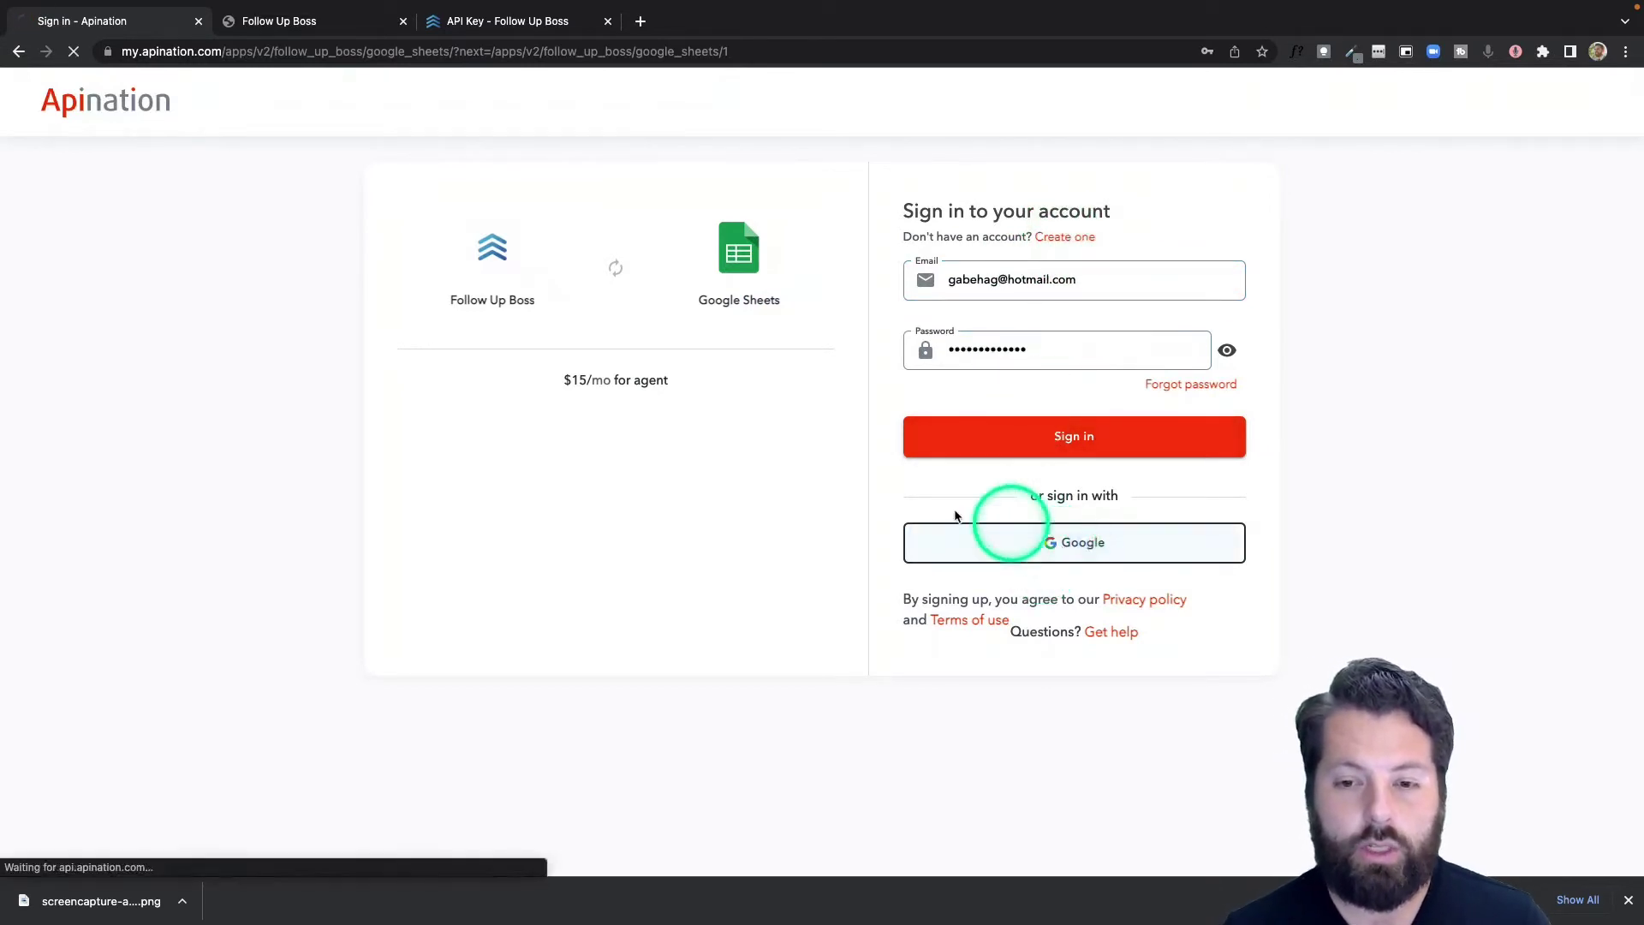
{"action": "left_click", "coordinate": [751, 440]}
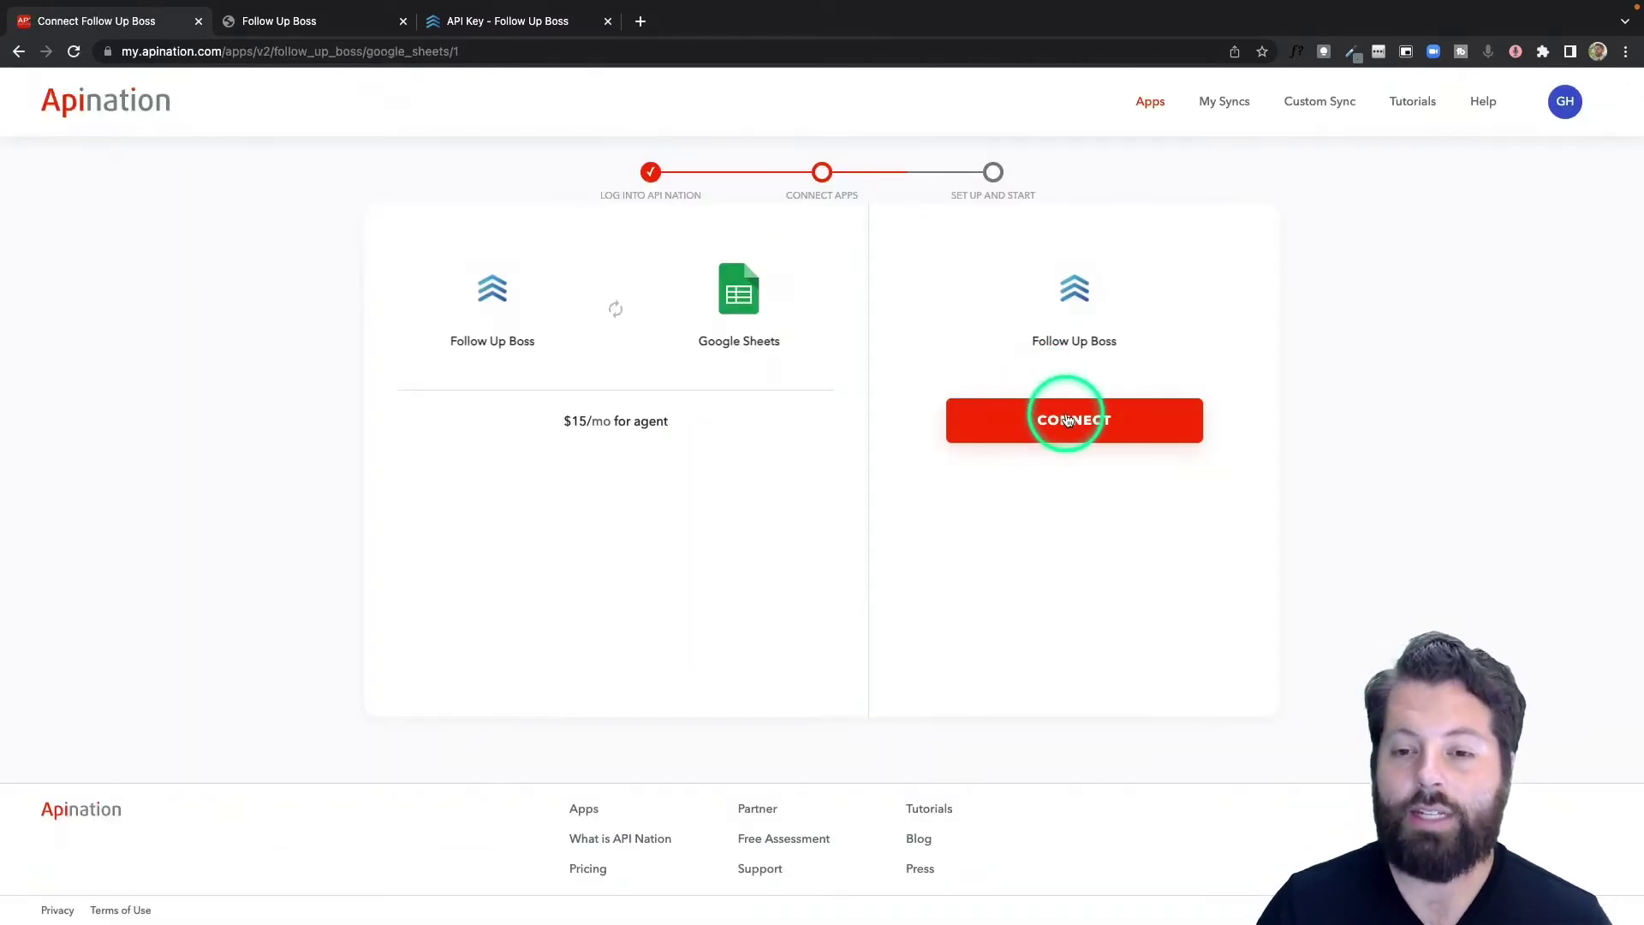
{"action": "left_click", "coordinate": [1068, 420]}
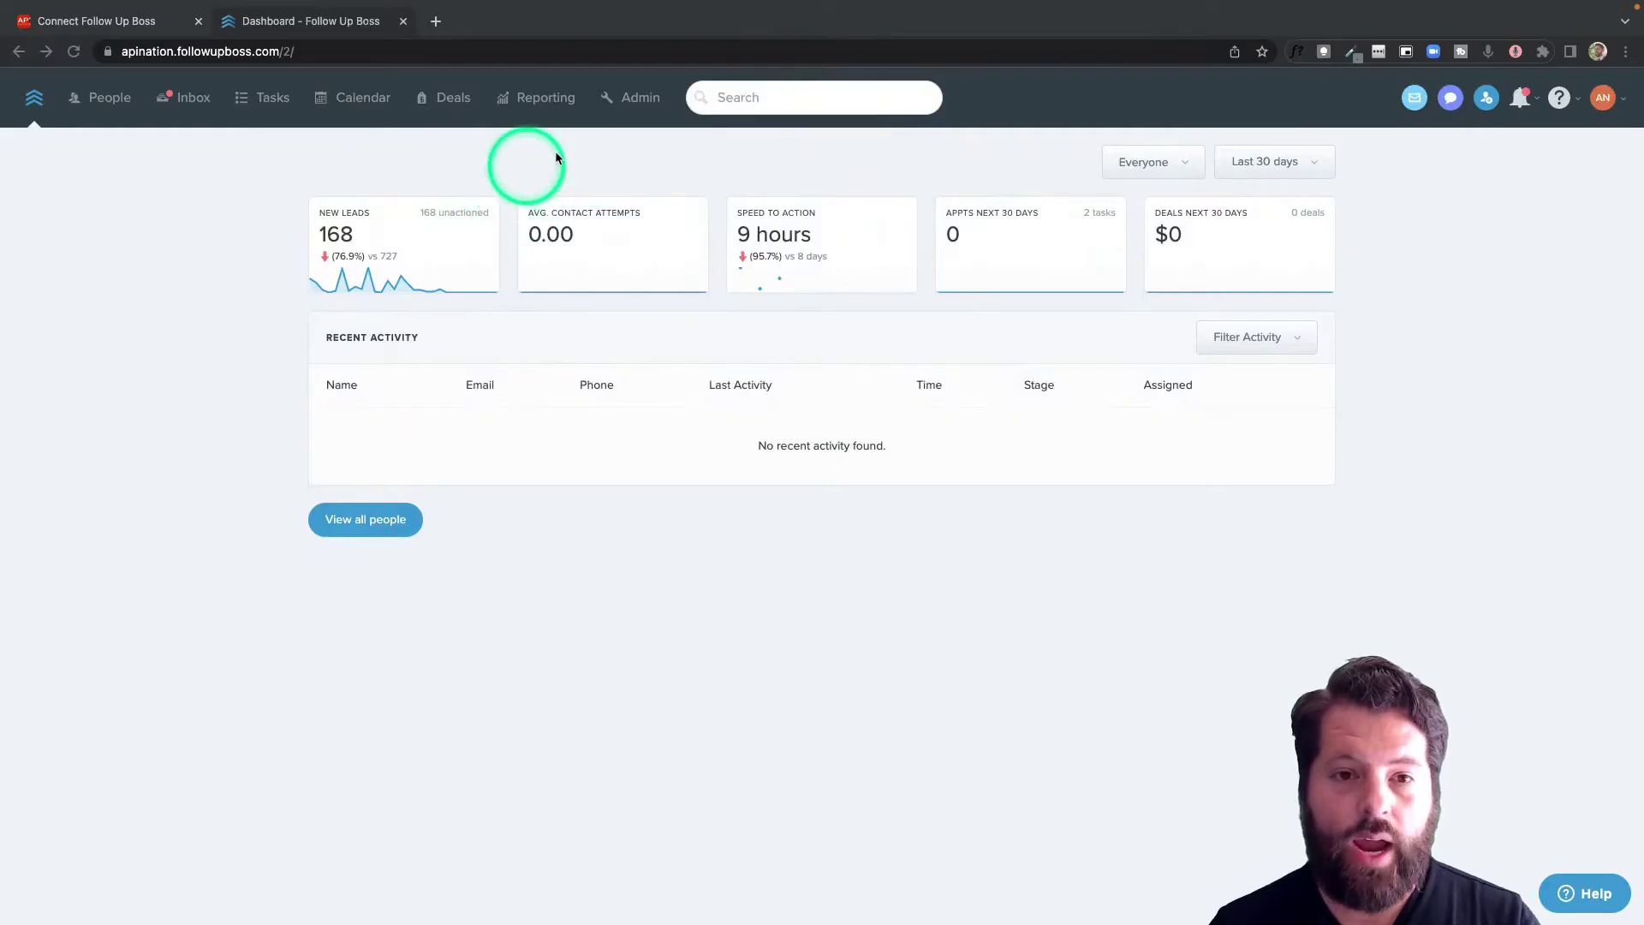
Step: Create a Follow Up Boss API key named 'API Nation' under Admin > More > API and copy it
{"action": "left_click", "coordinate": [640, 100]}
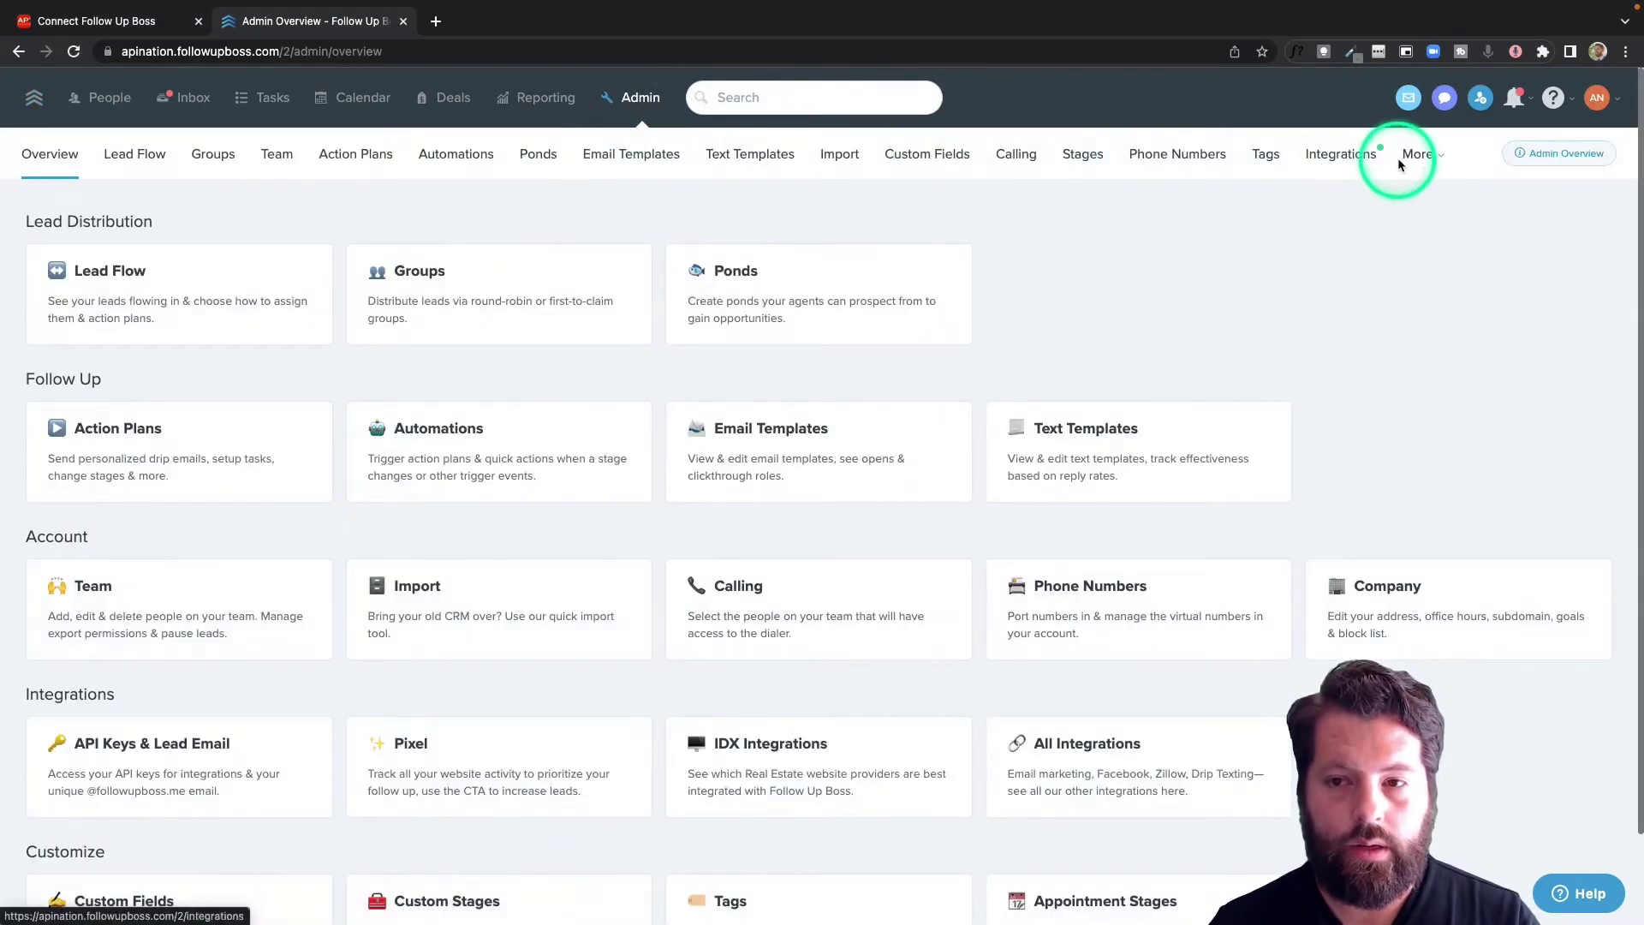
{"action": "left_click", "coordinate": [1415, 157]}
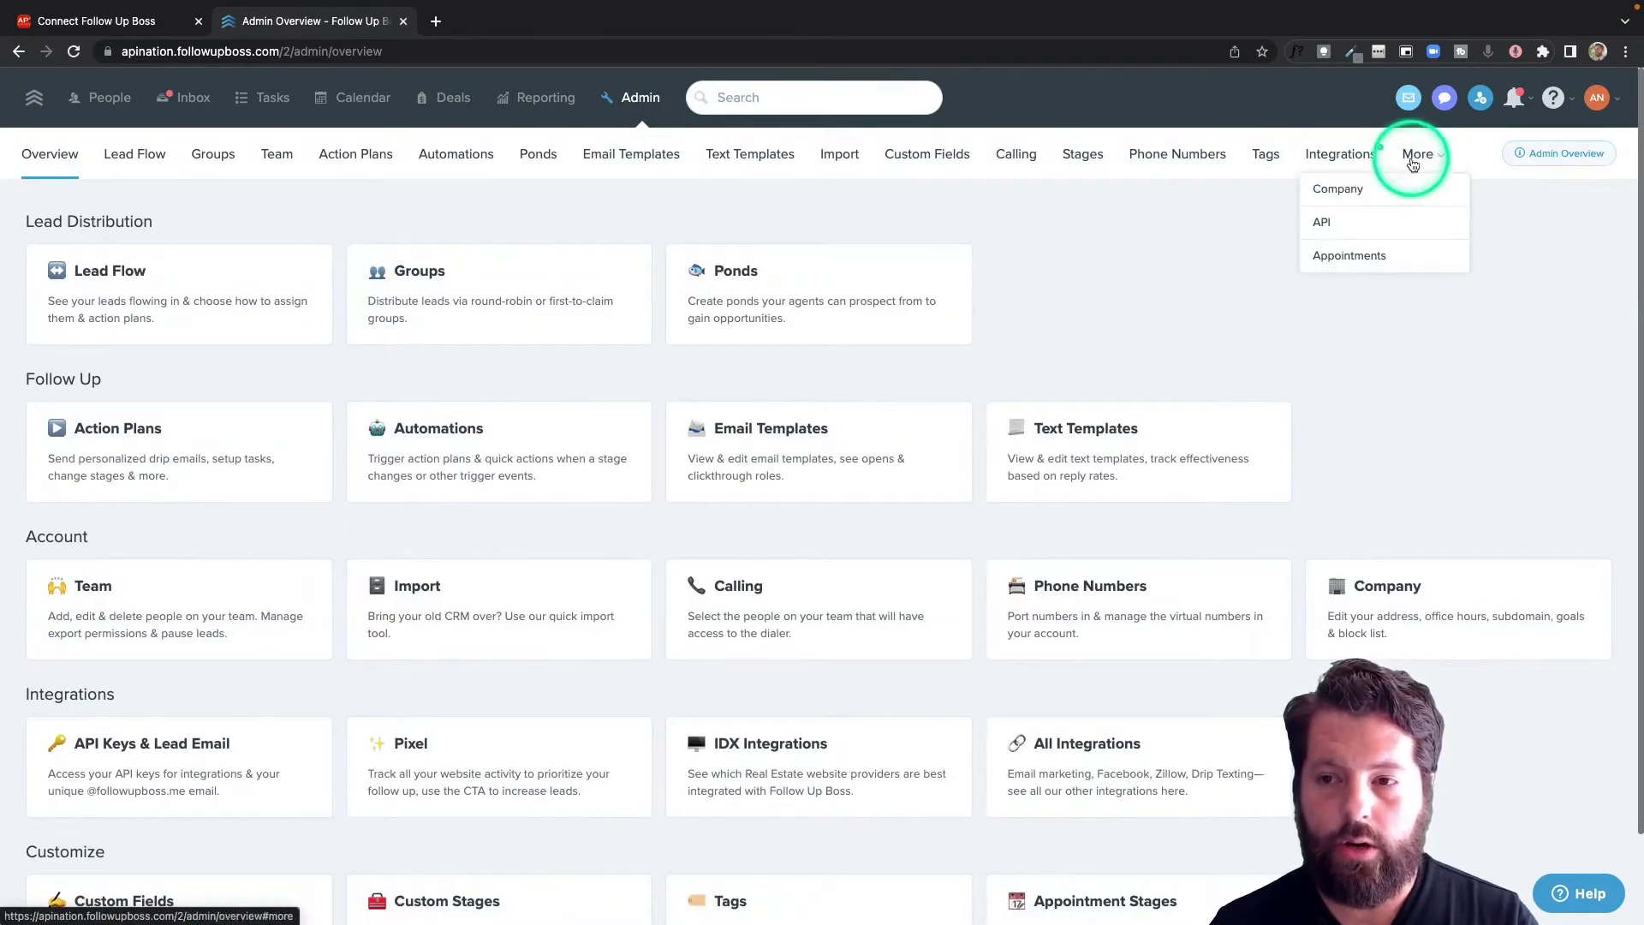
{"action": "left_click", "coordinate": [1323, 225]}
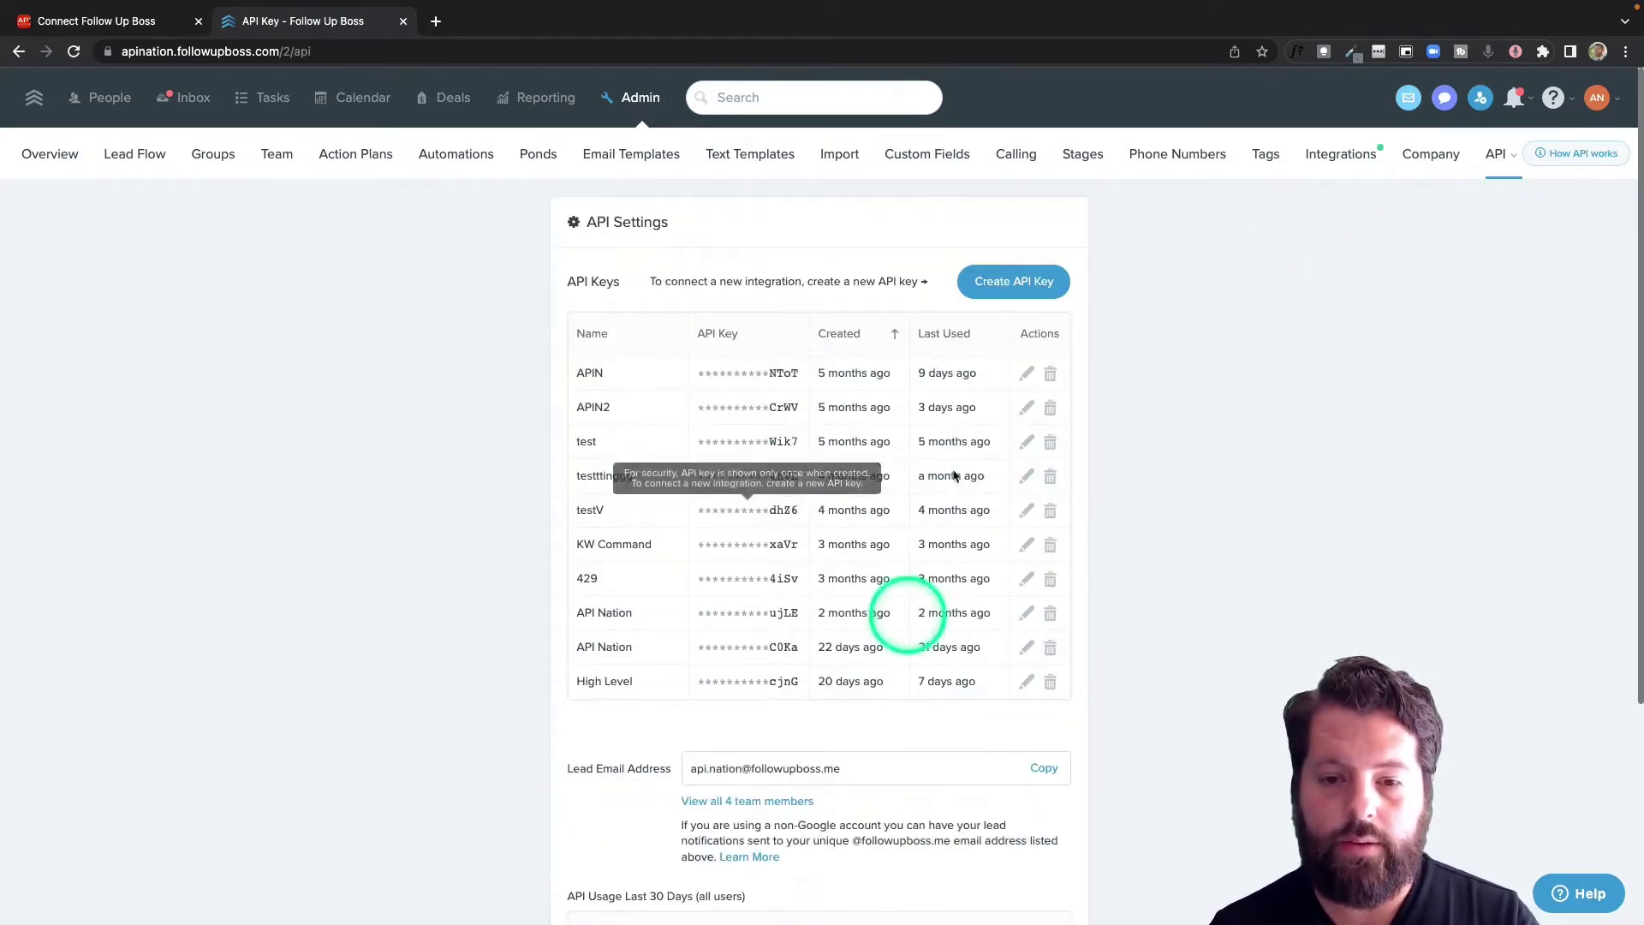
{"action": "left_click", "coordinate": [1005, 284]}
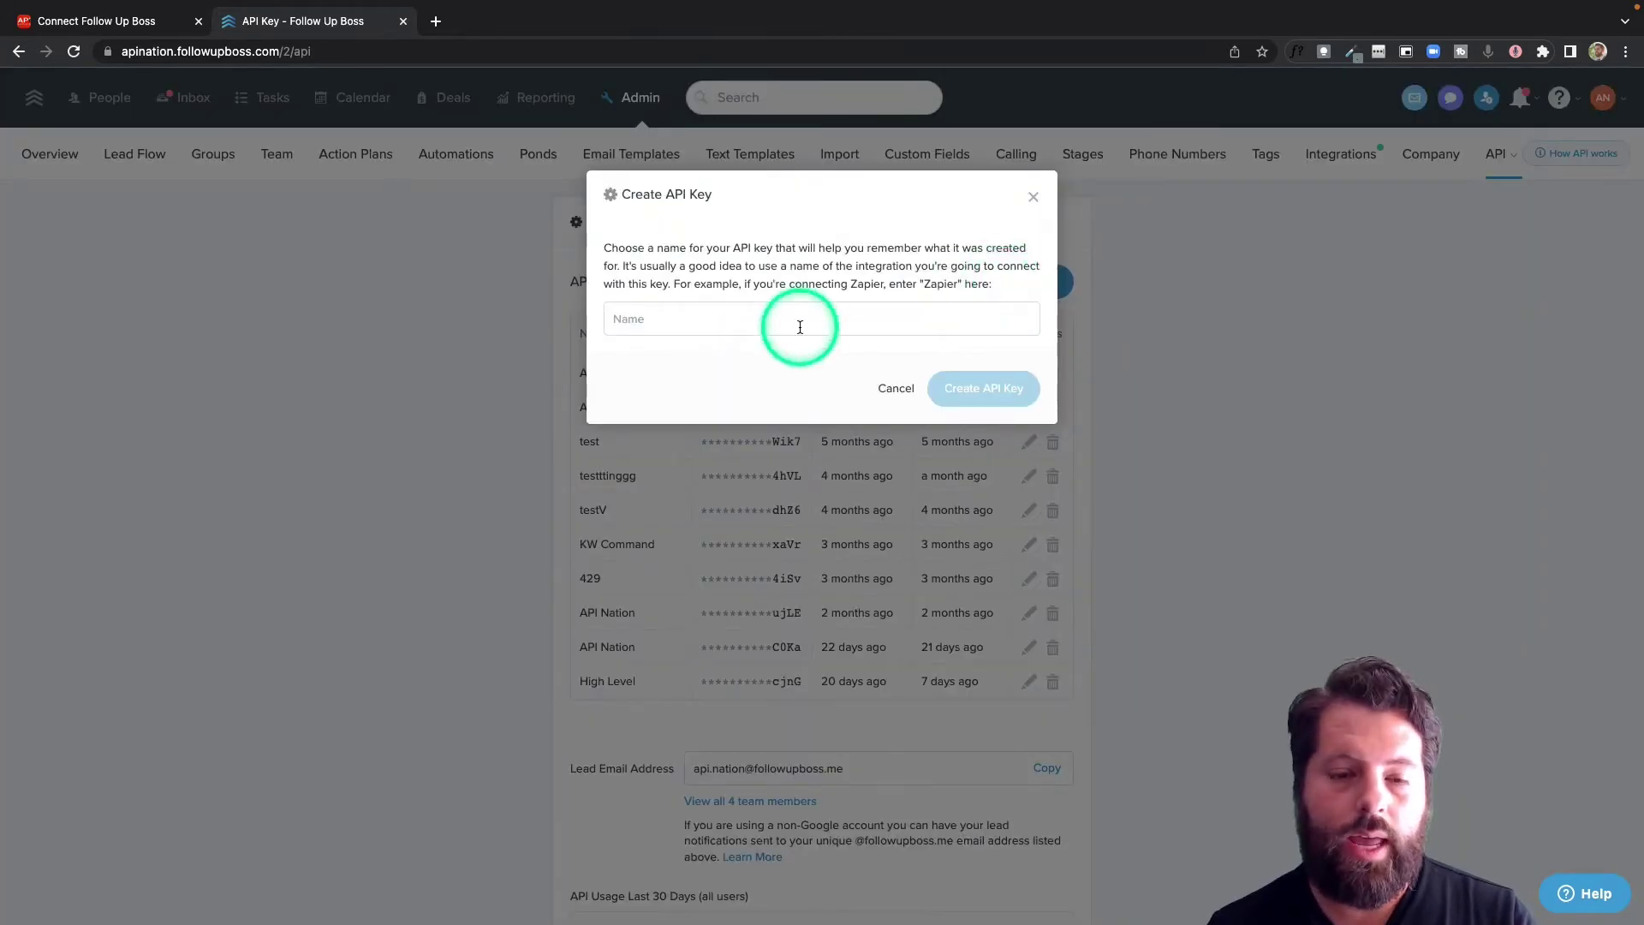
{"action": "type", "text": "API Nation"}
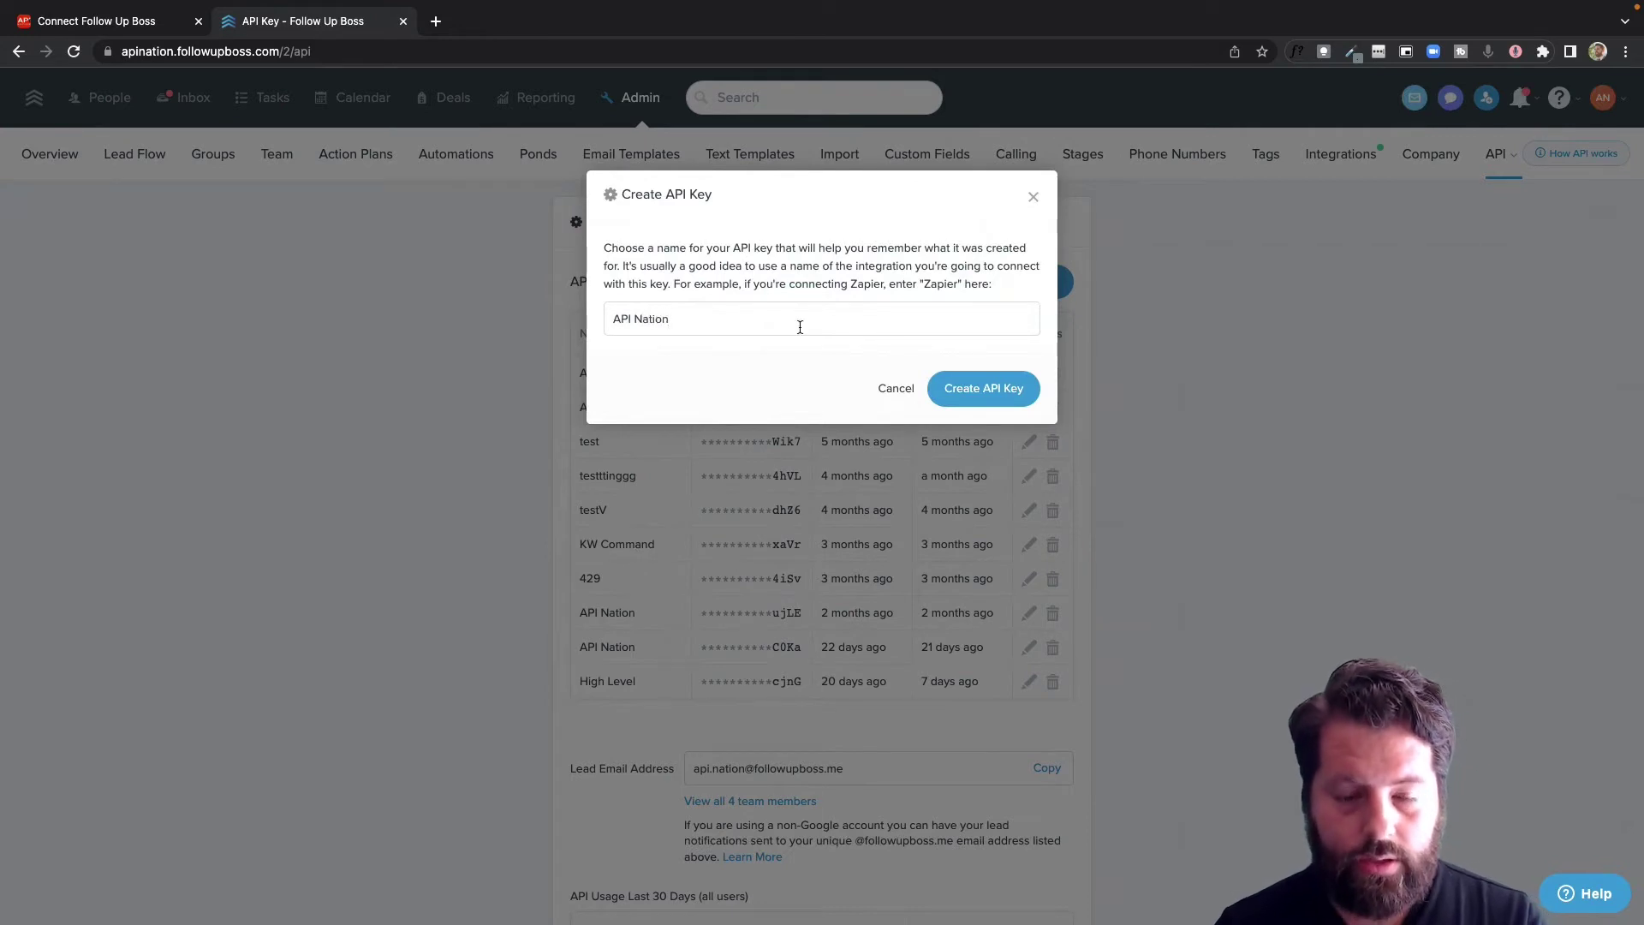
{"action": "left_click", "coordinate": [981, 389]}
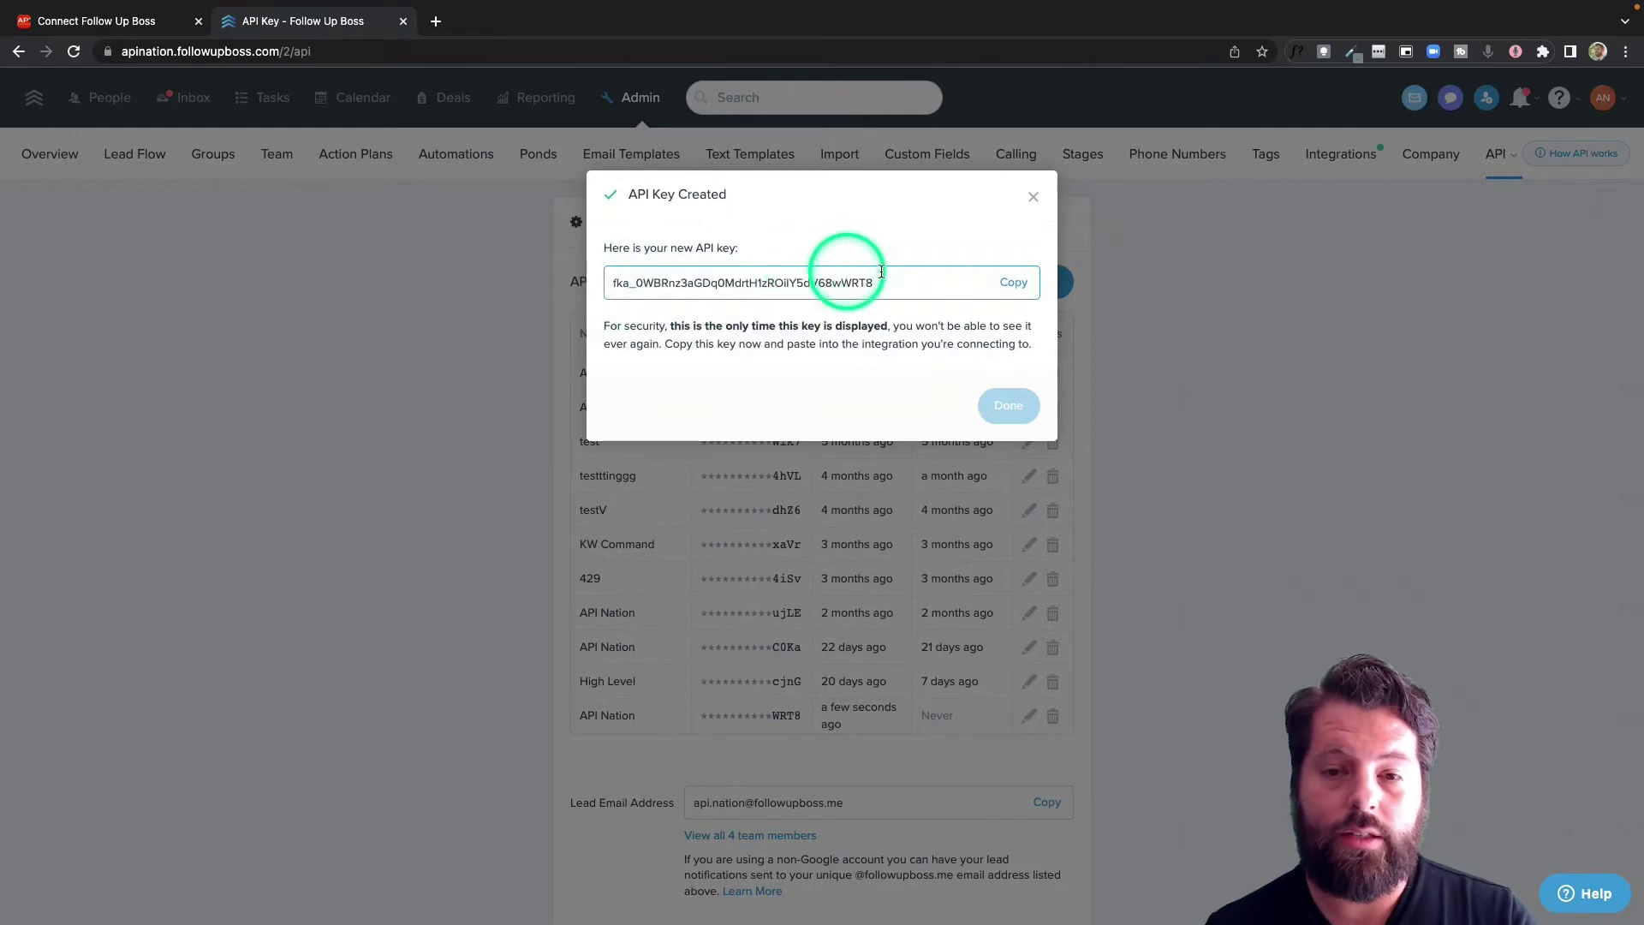
{"action": "left_click", "coordinate": [1020, 288]}
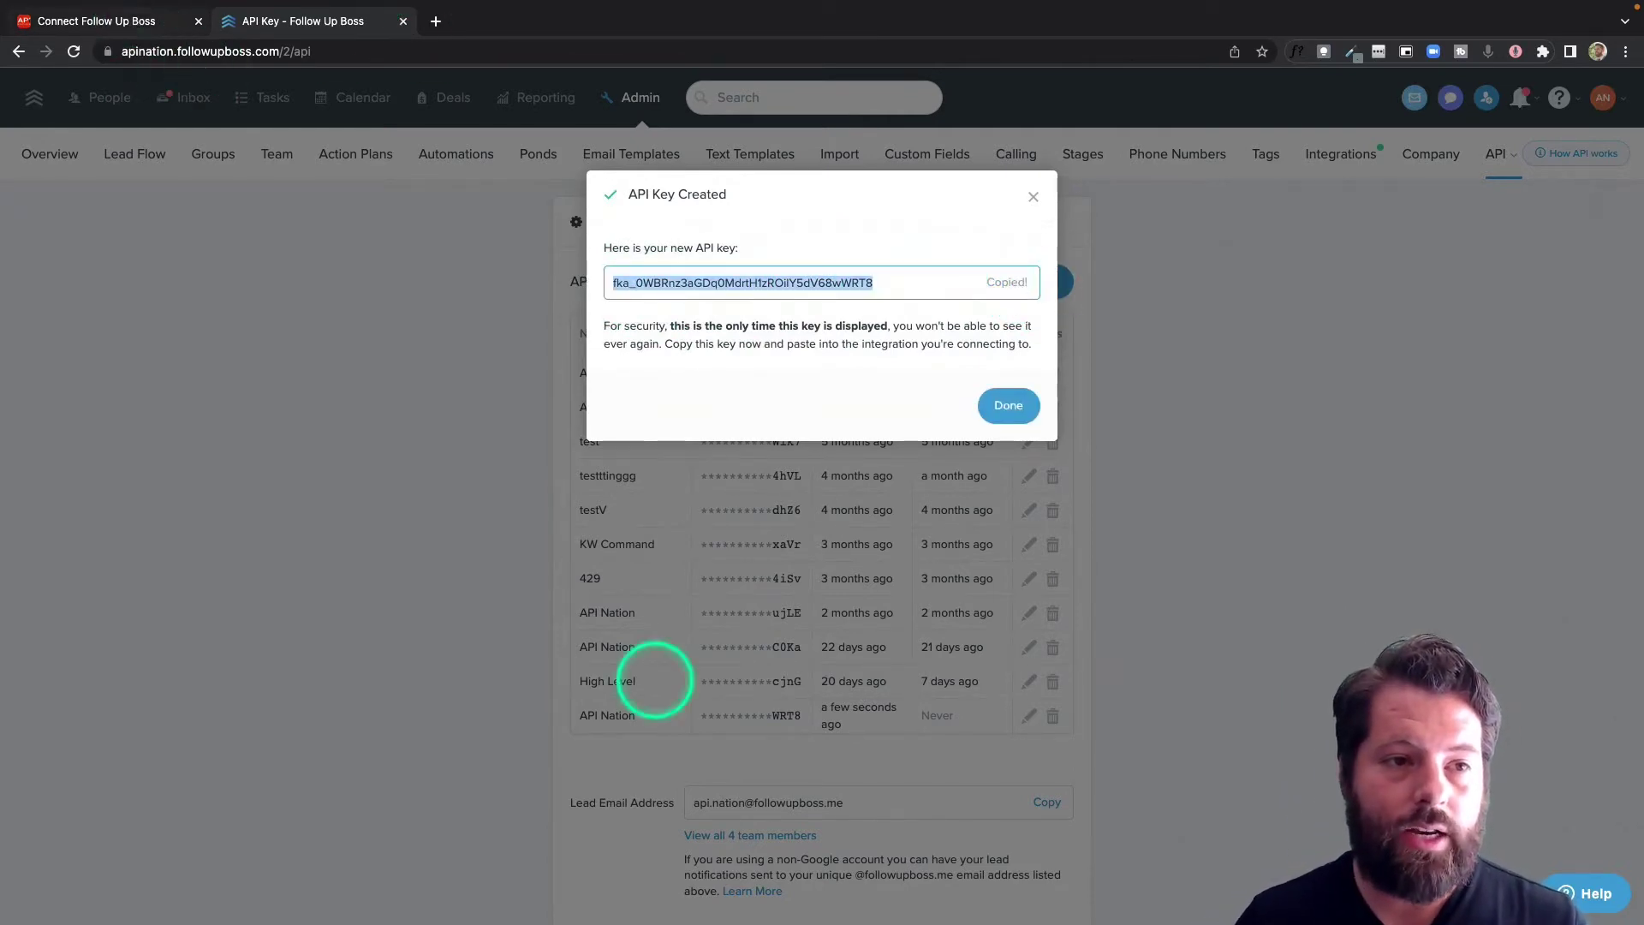
{"action": "left_click", "coordinate": [718, 460]}
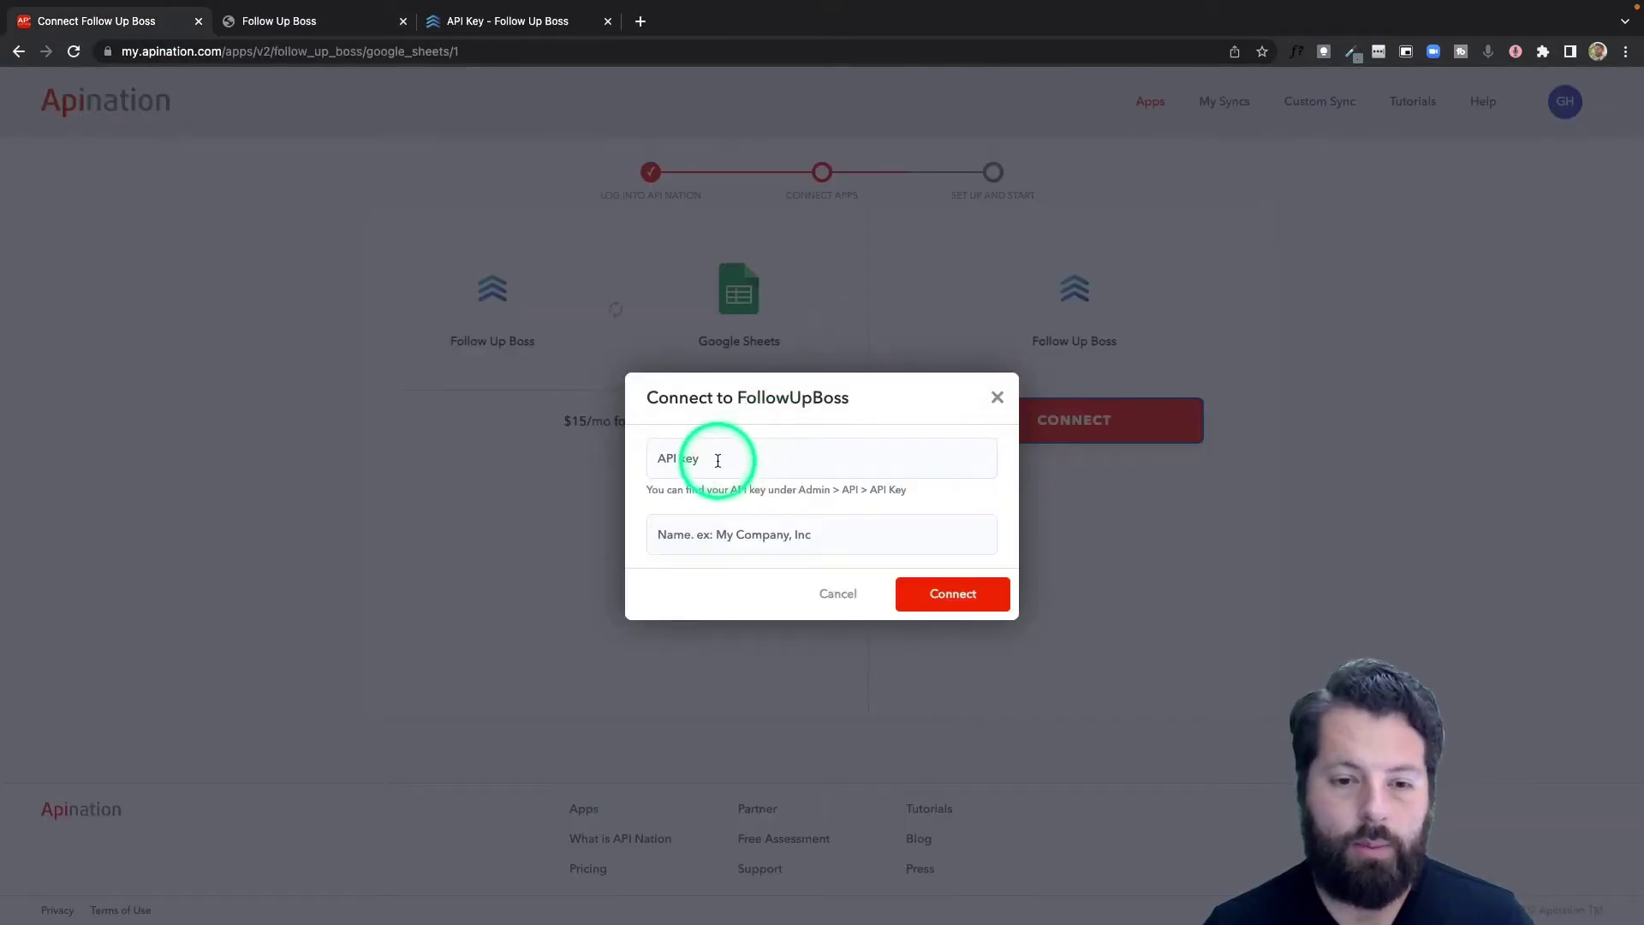
Step: Paste the API key into the Connect to FollowUpBoss dialog, name the connection, and connect
{"action": "key", "text": "ctrl+v"}
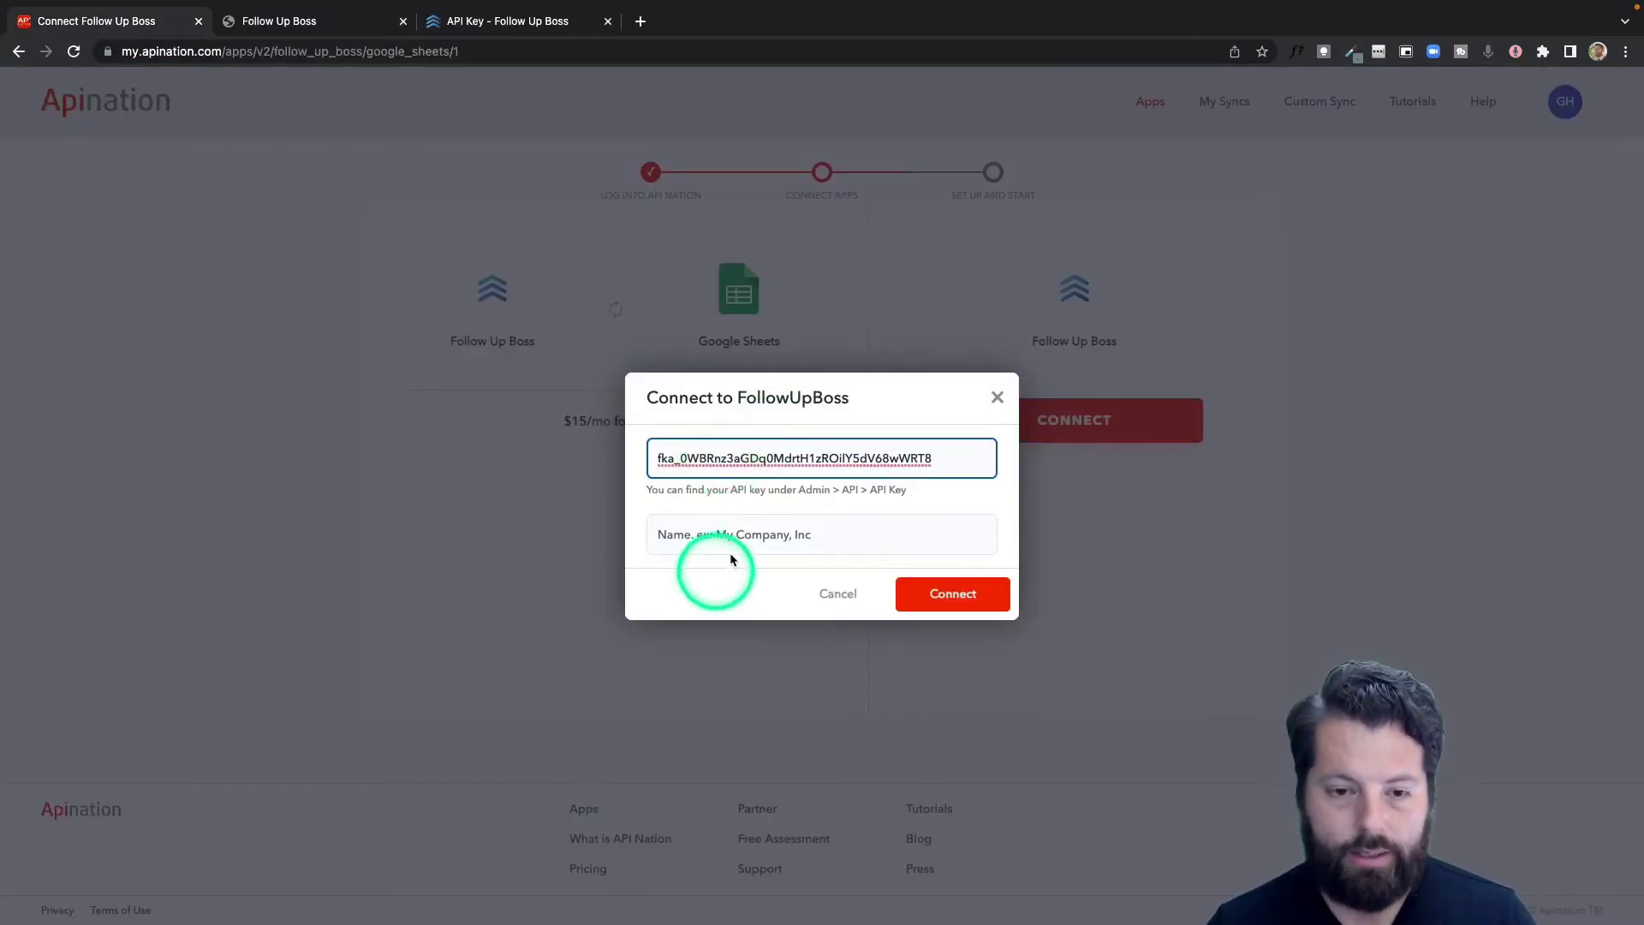
{"action": "left_click", "coordinate": [673, 533]}
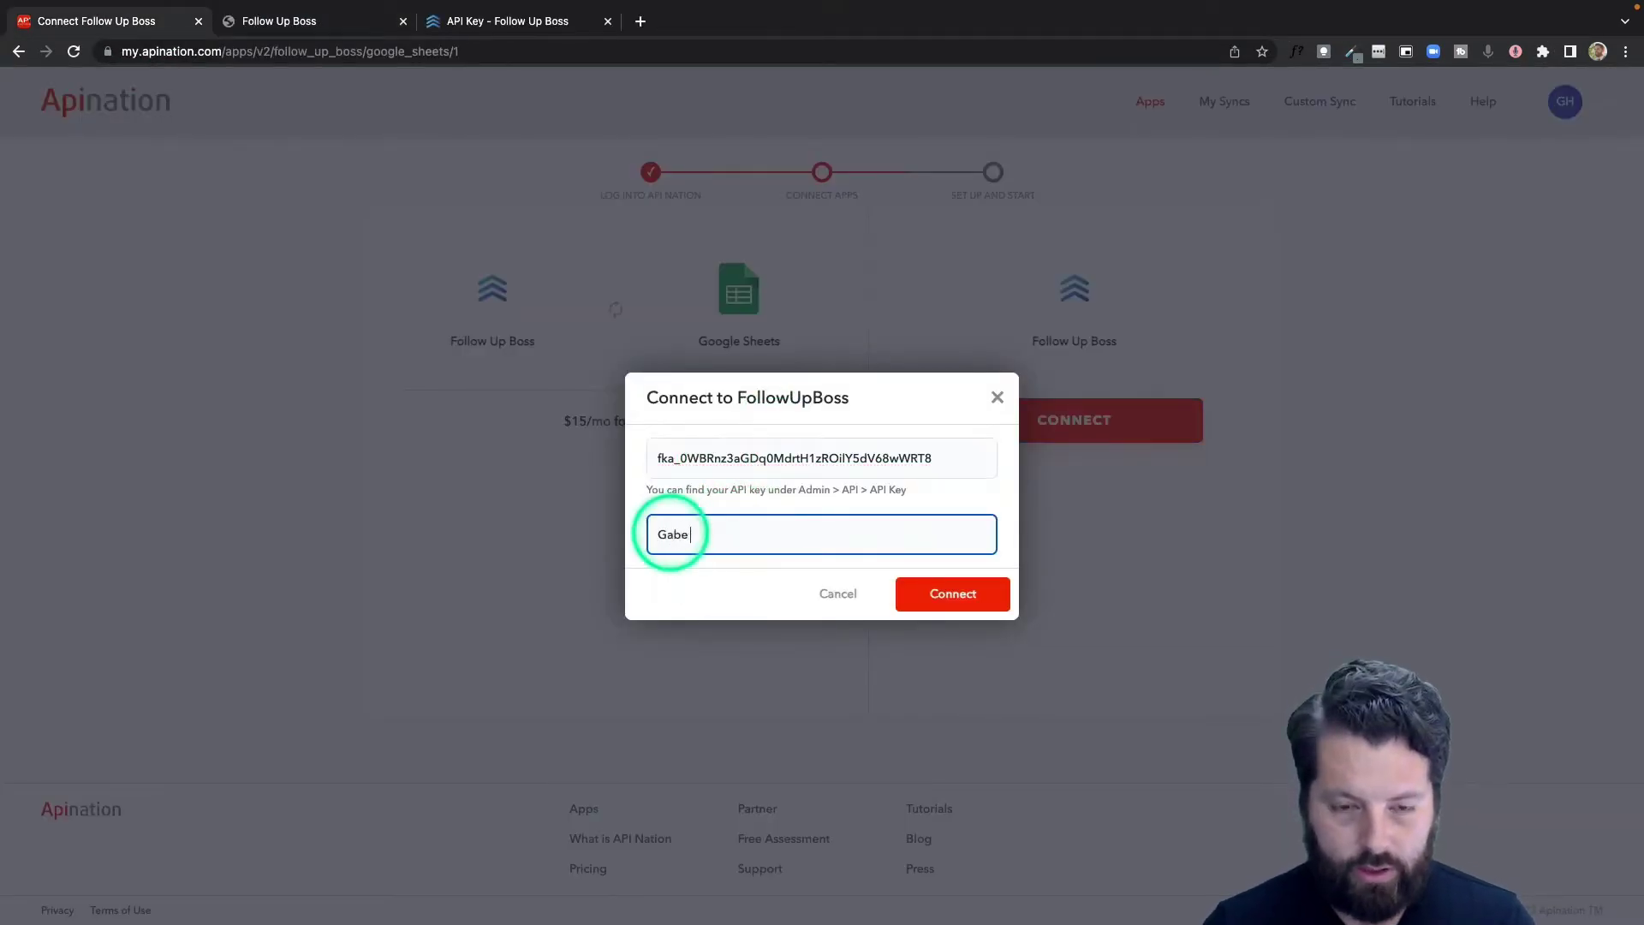
{"action": "left_click", "coordinate": [961, 592]}
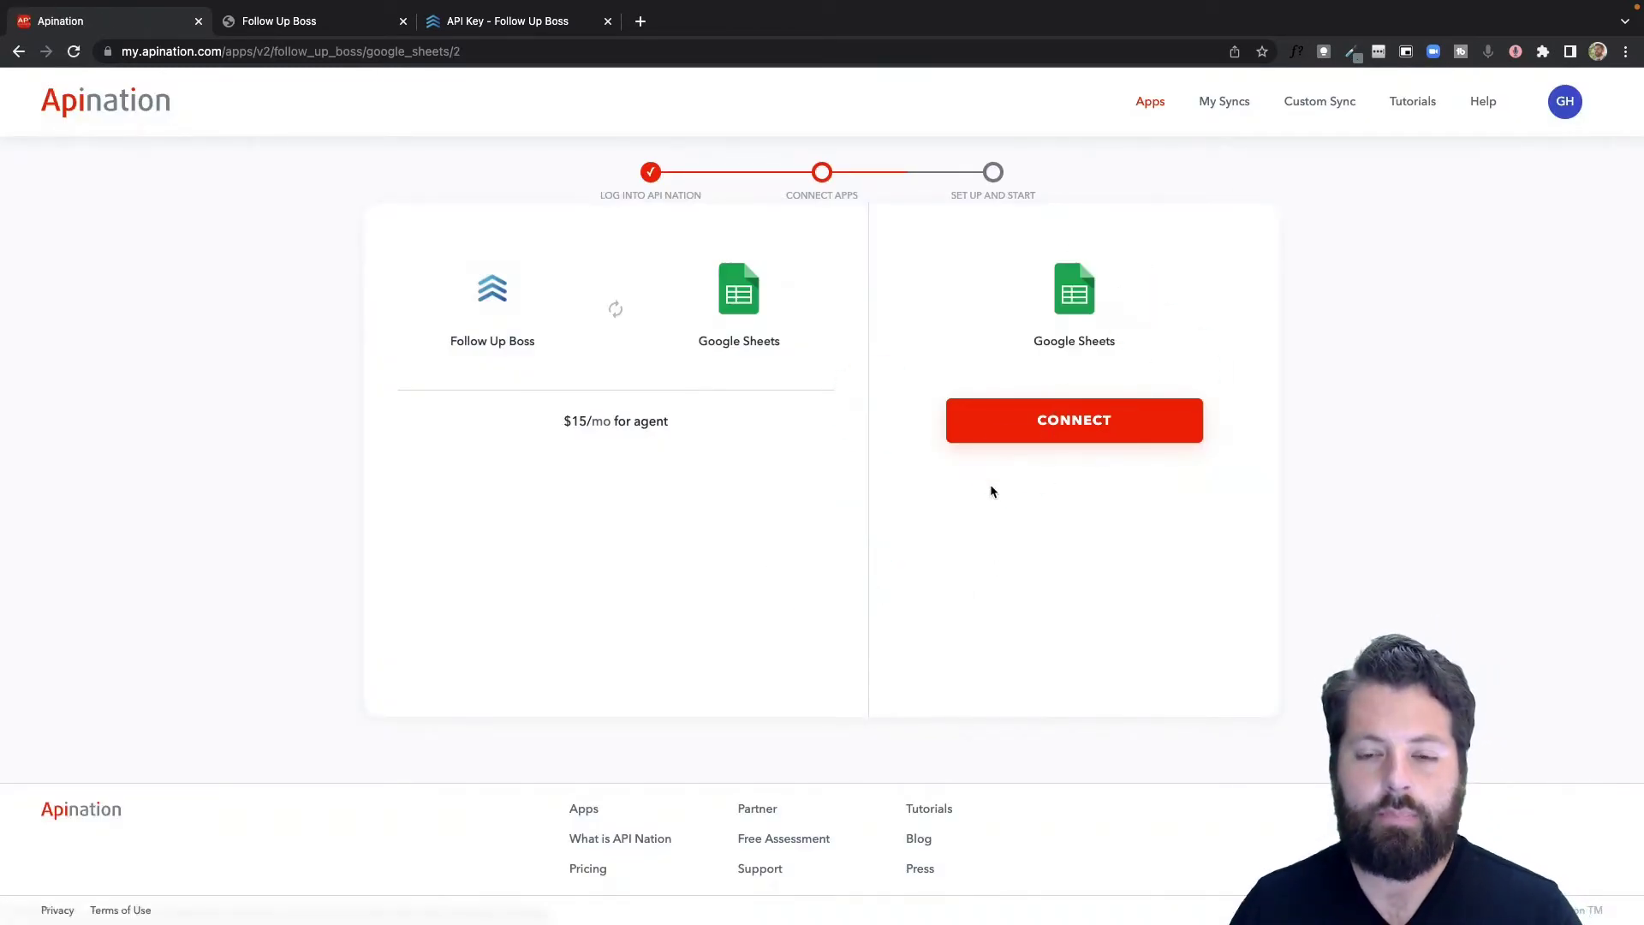
Step: Connect Google Sheets with the Google account and allow Apination access to its spreadsheets
{"action": "left_click", "coordinate": [1046, 428]}
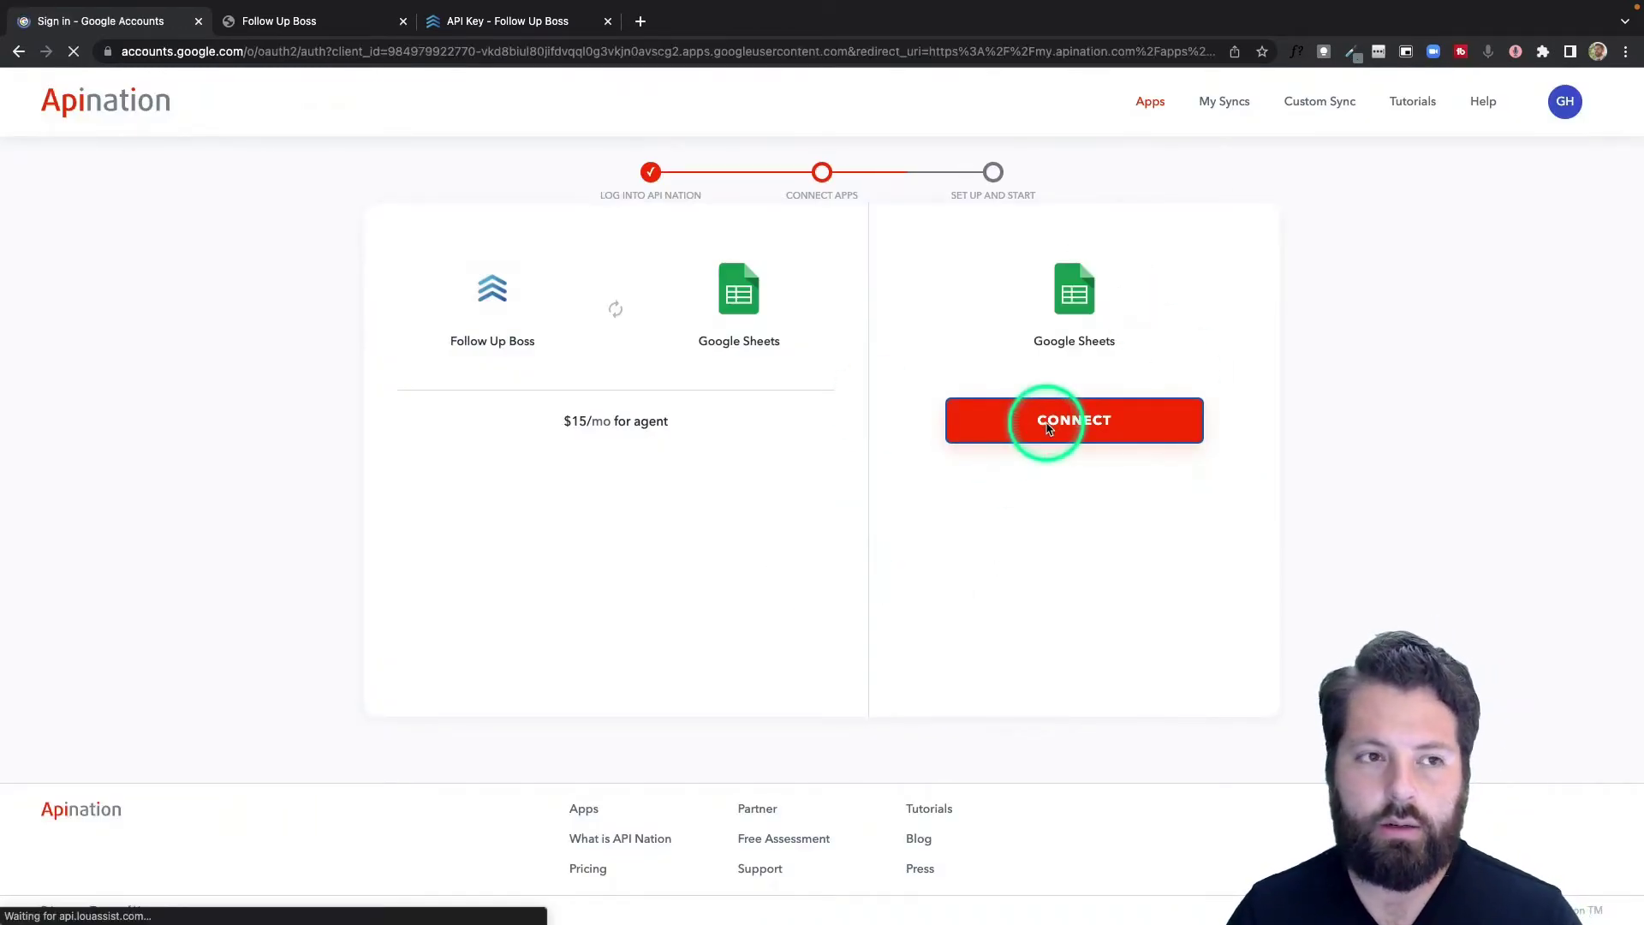
{"action": "left_click", "coordinate": [876, 454]}
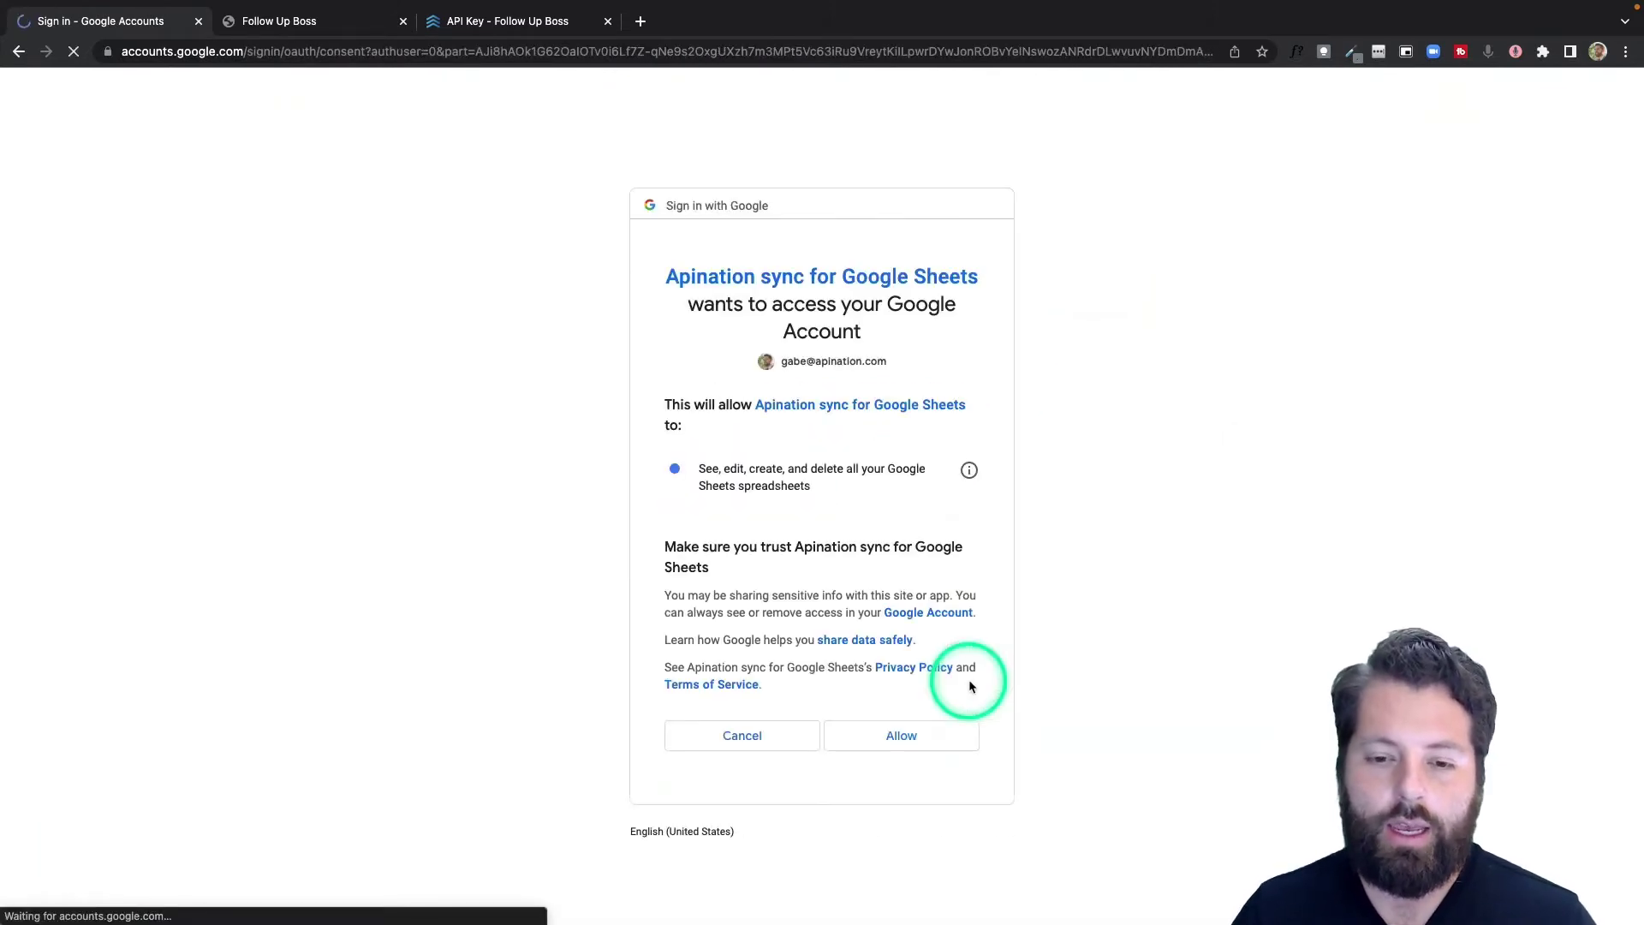
{"action": "left_click", "coordinate": [936, 721]}
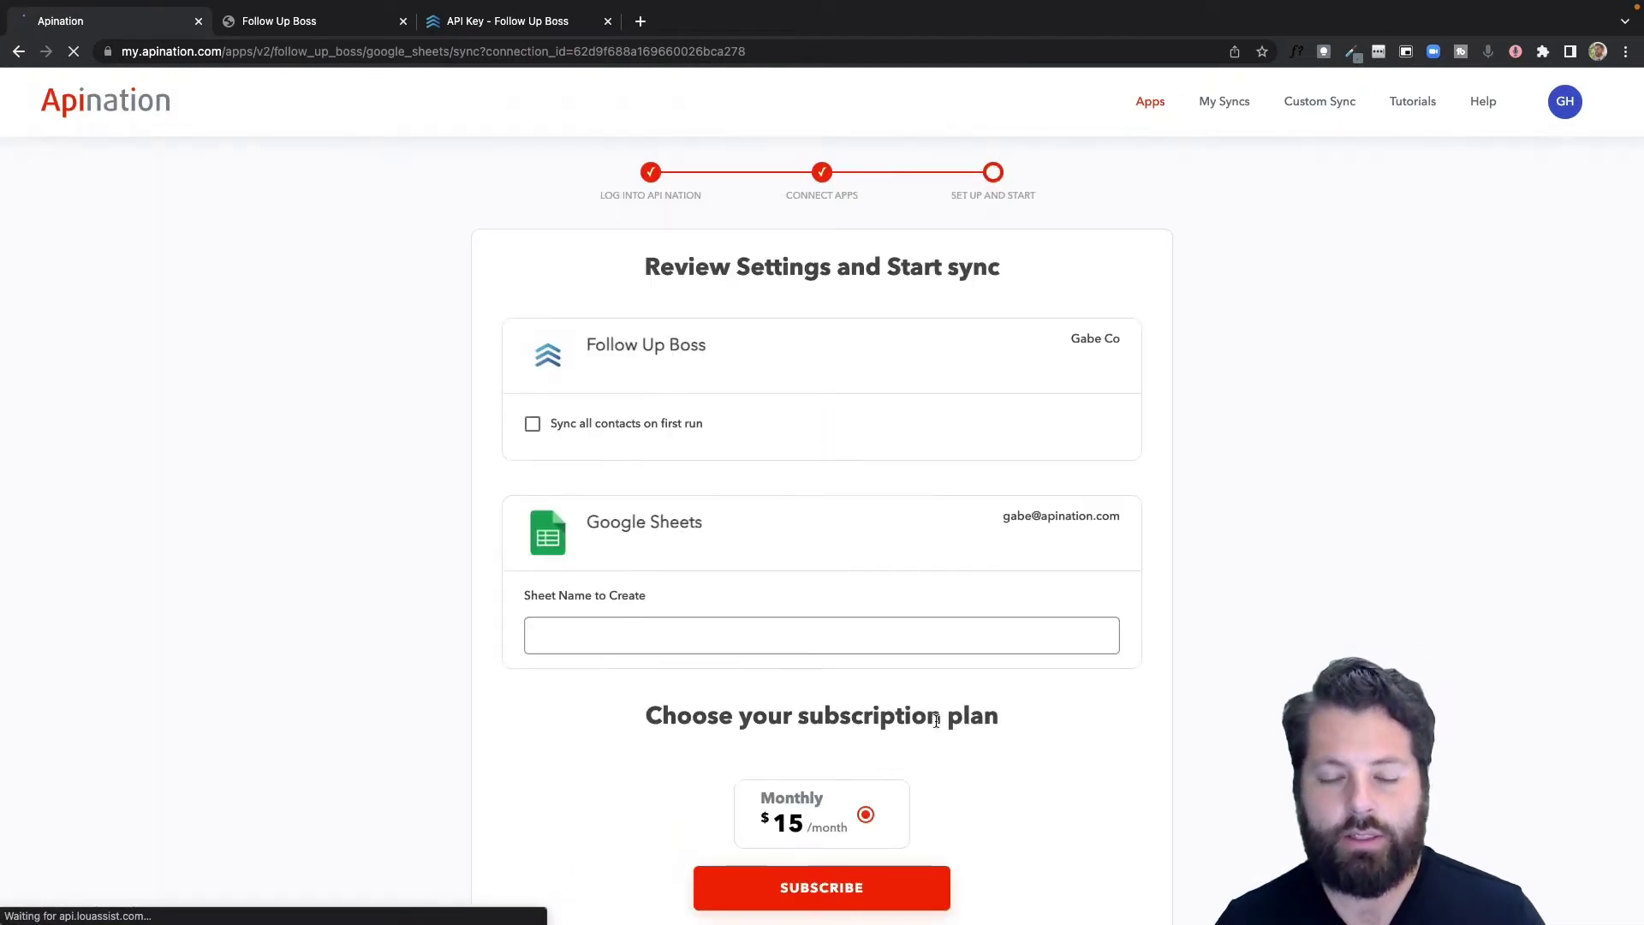
Step: Turn on 'Sync all contacts on first run'
{"action": "scroll", "coordinate": [856, 531], "scroll_direction": "down", "scroll_amount": 2}
{"action": "left_click", "coordinate": [601, 289]}
{"action": "left_click", "coordinate": [602, 480]}
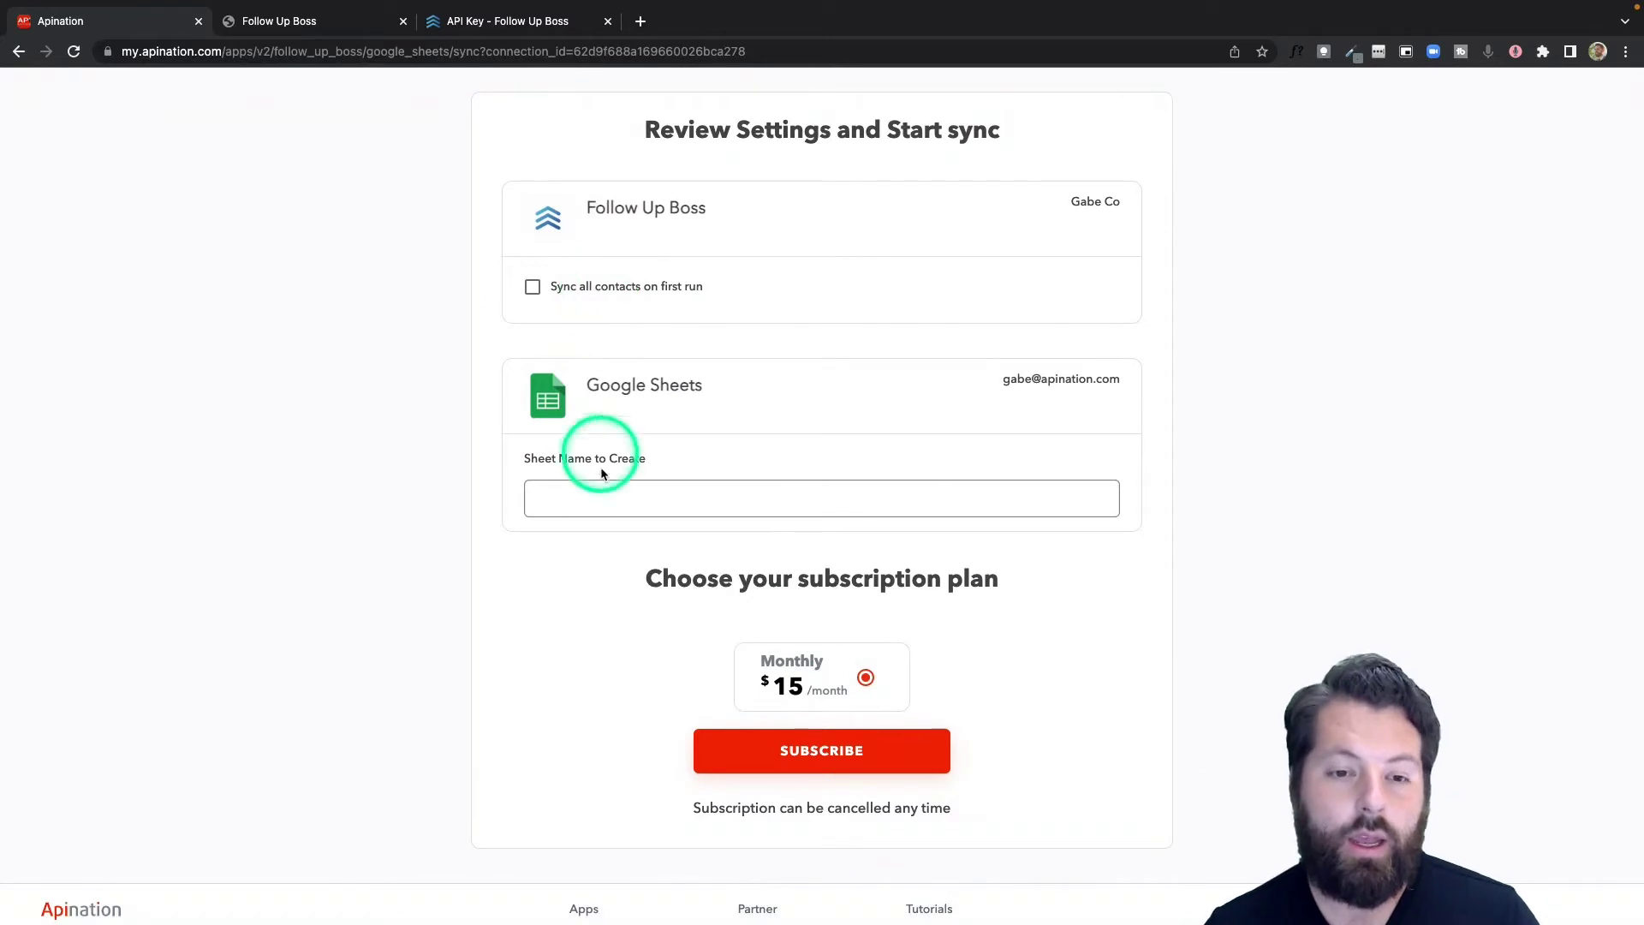
{"action": "left_click", "coordinate": [597, 292]}
{"action": "left_click", "coordinate": [655, 281]}
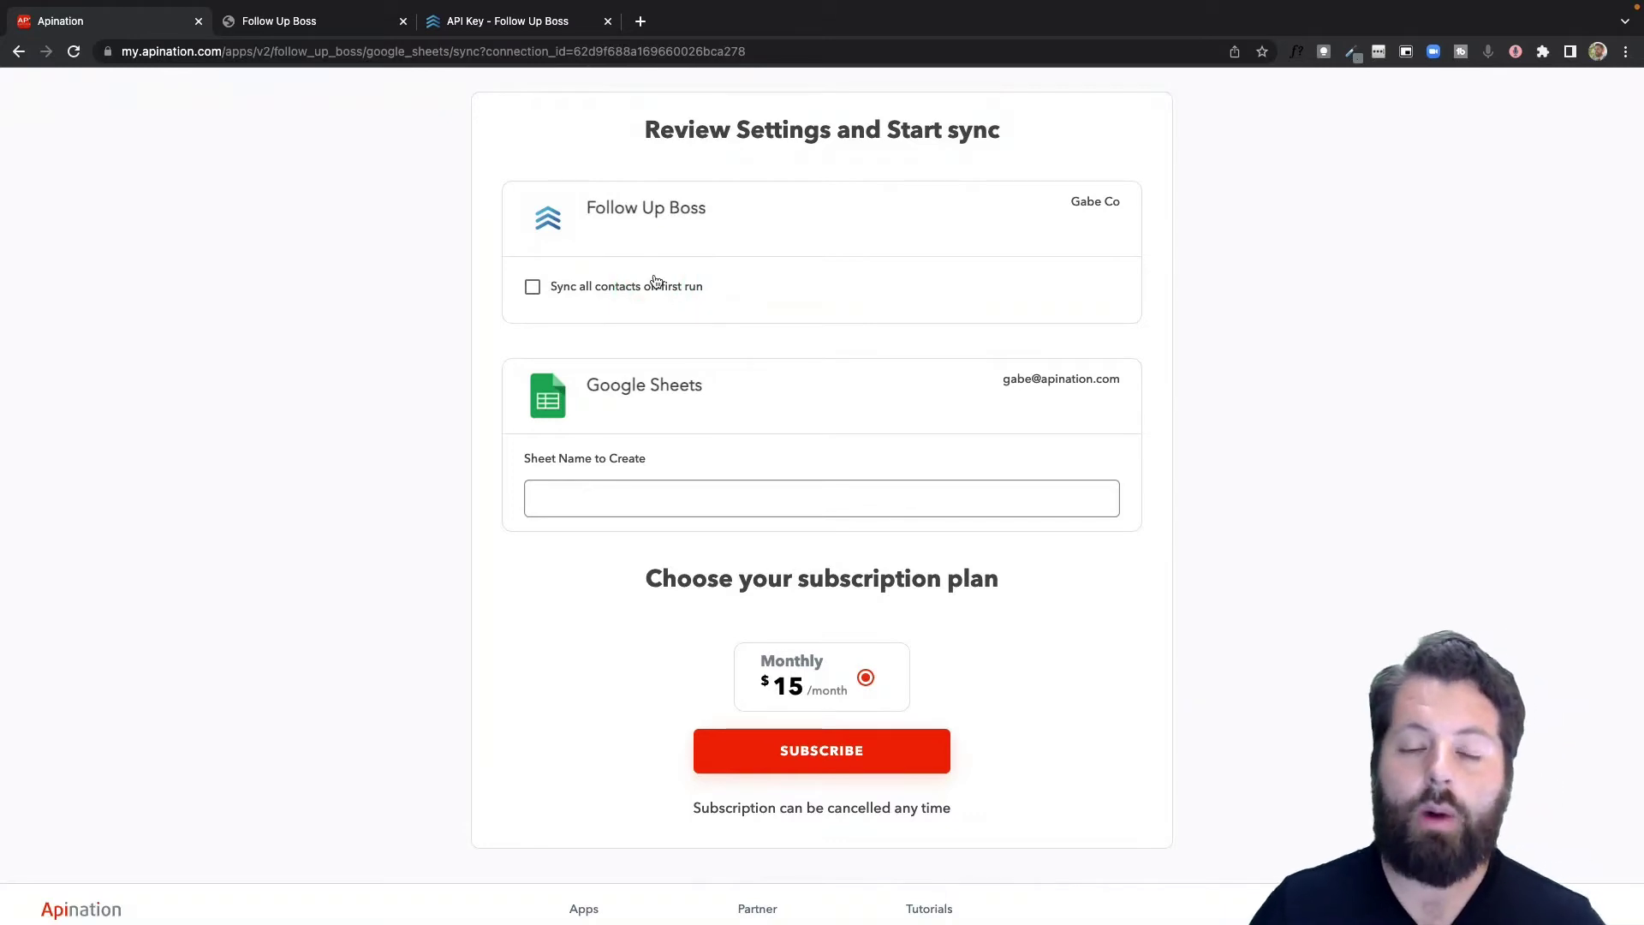
{"action": "left_click", "coordinate": [654, 283]}
{"action": "left_click", "coordinate": [649, 286]}
{"action": "left_click", "coordinate": [648, 290]}
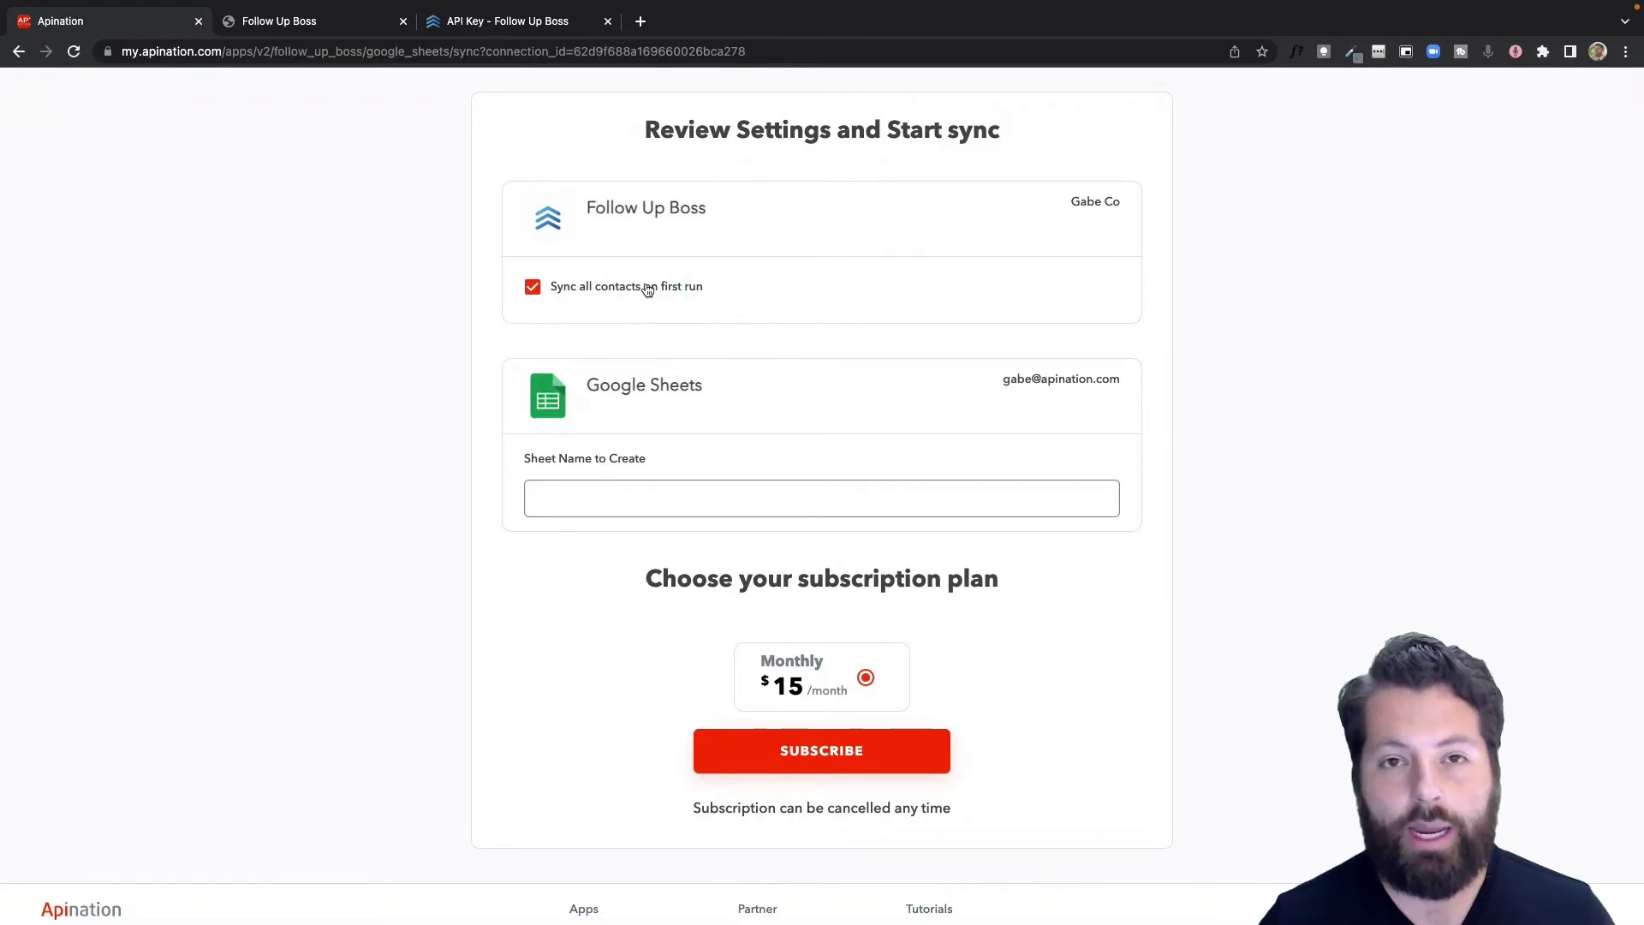
Step: Set the sheet name to 'FUB People' and subscribe on the Monthly $15 plan
{"action": "left_click", "coordinate": [583, 464]}
{"action": "left_click", "coordinate": [590, 506]}
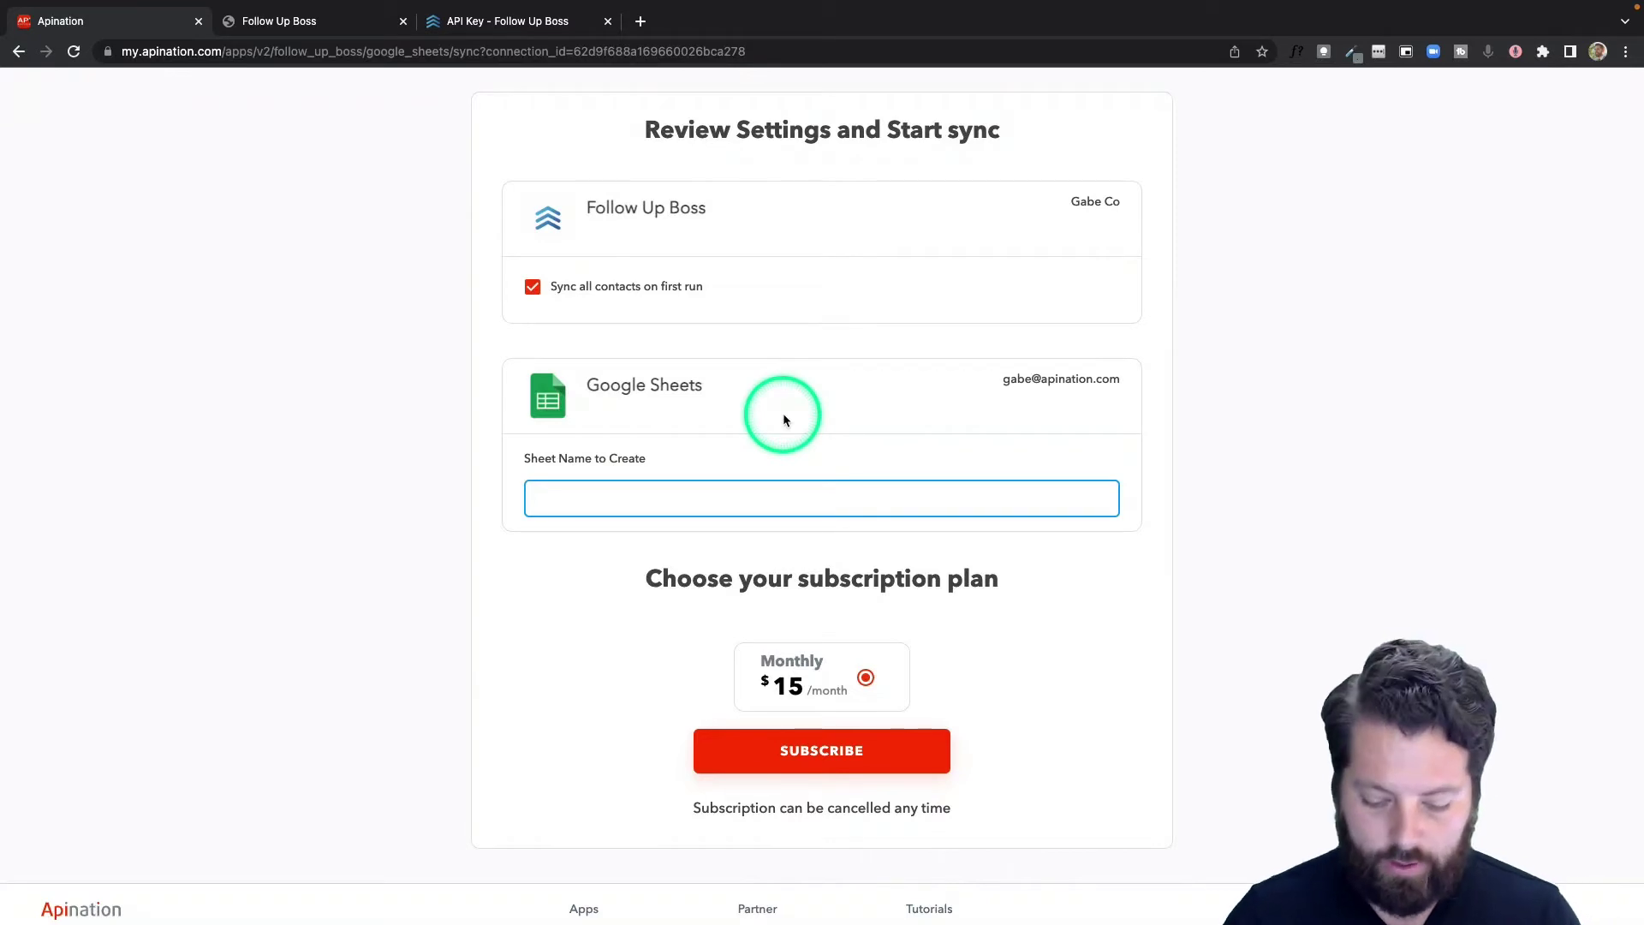
{"action": "type", "text": "FUB Peo"}
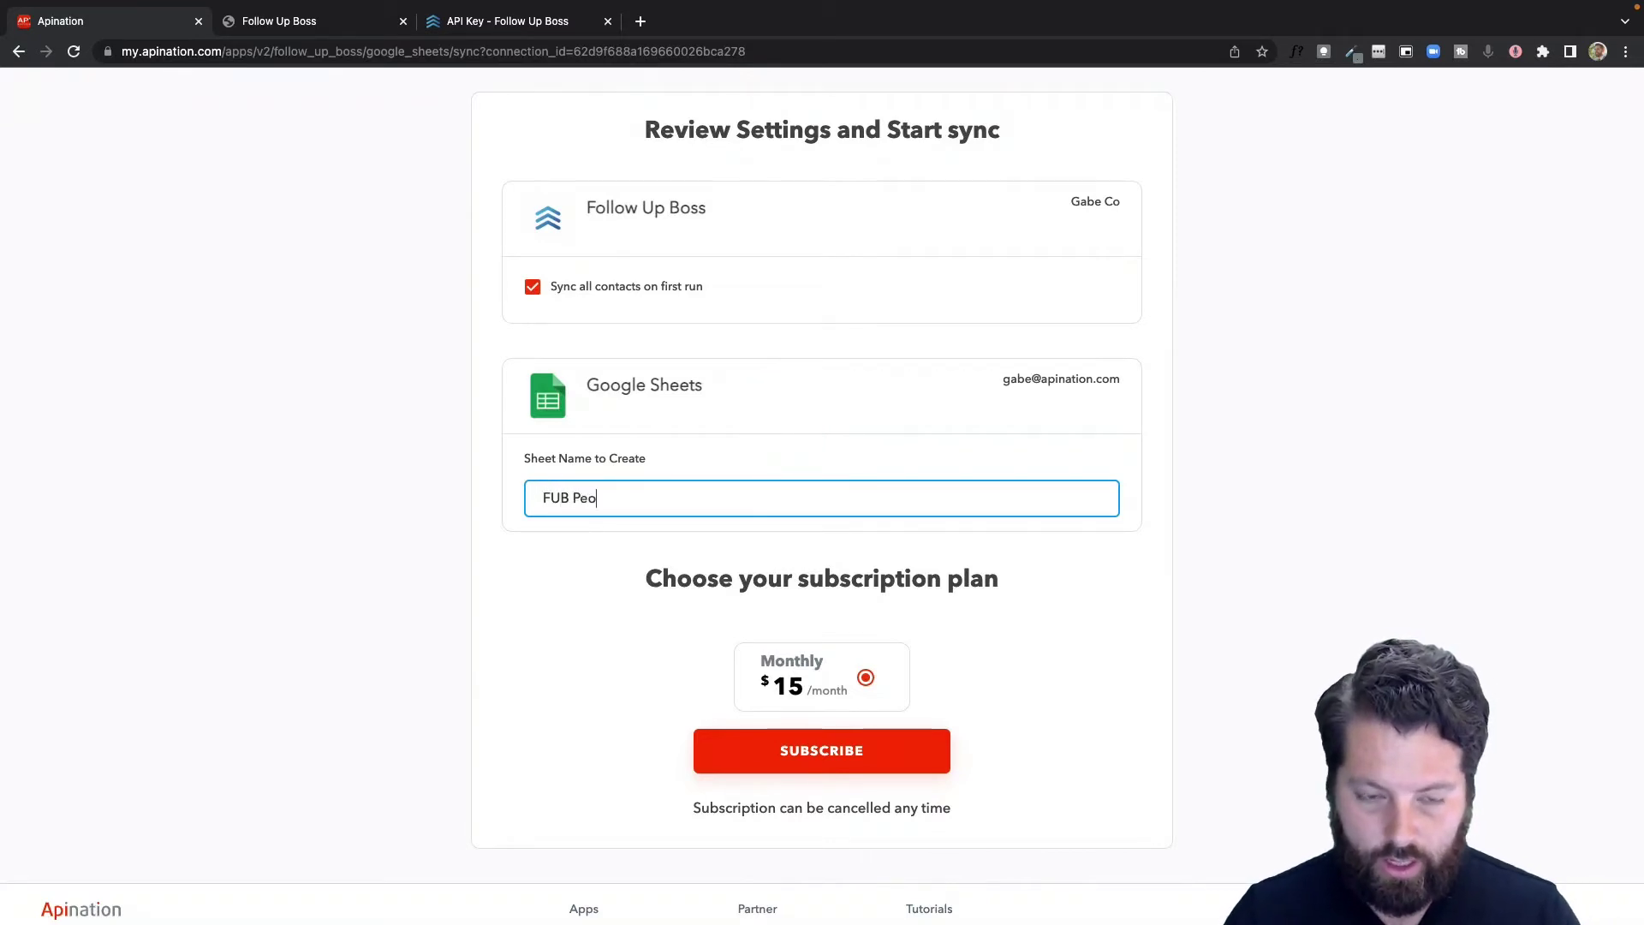
{"action": "type", "text": "ple"}
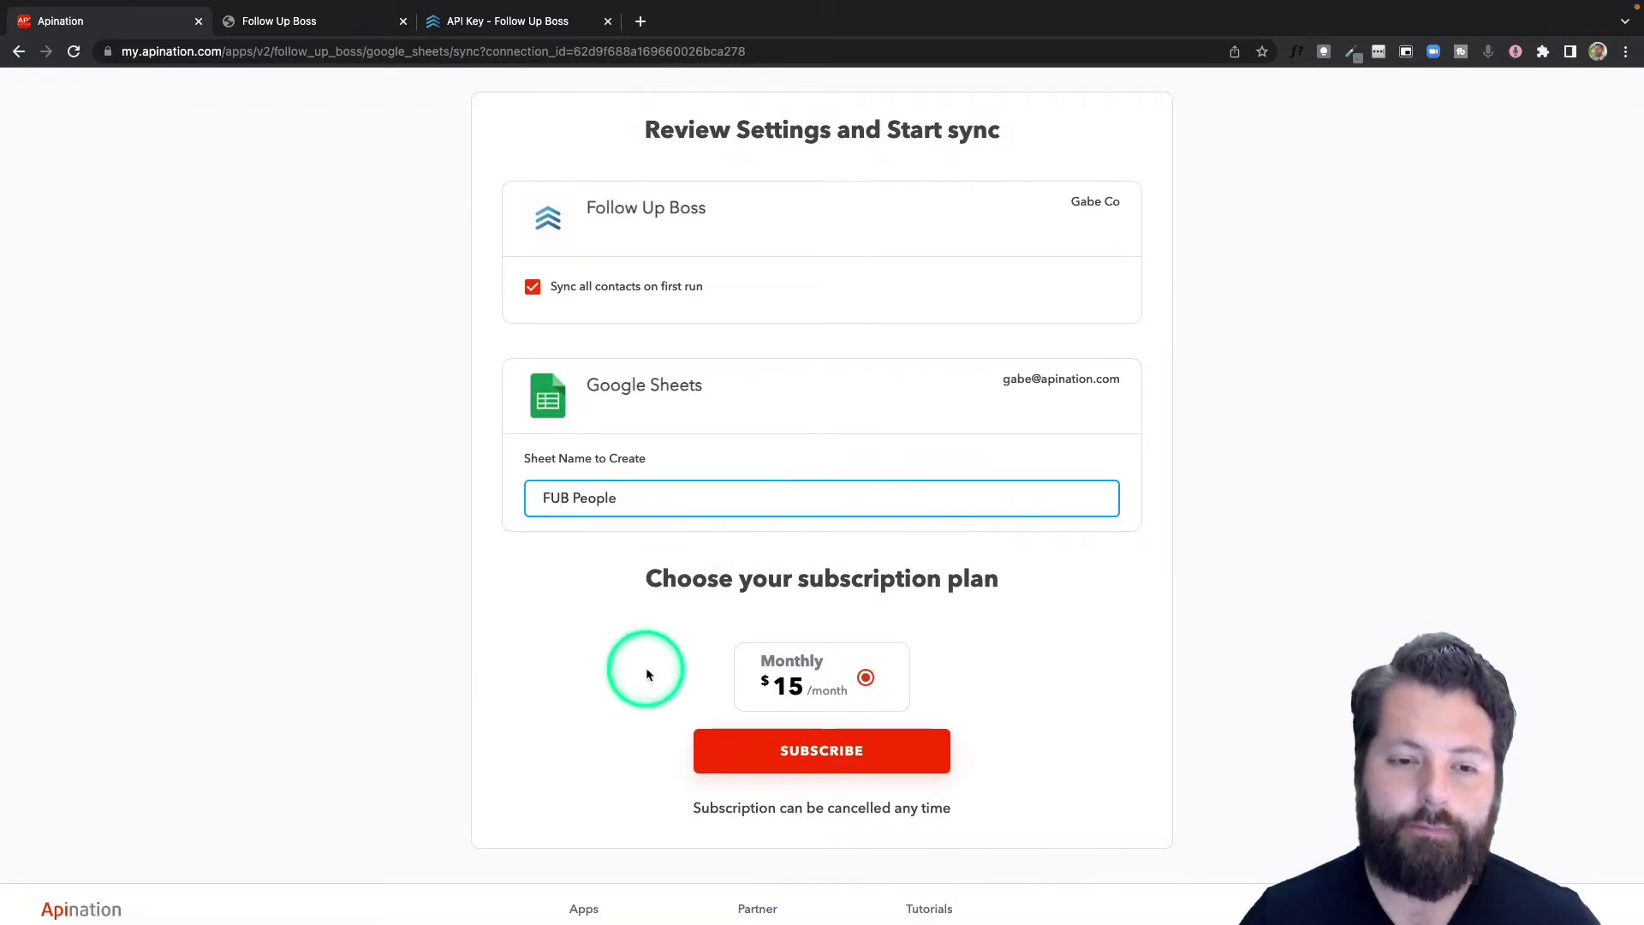
{"action": "left_click", "coordinate": [817, 762]}
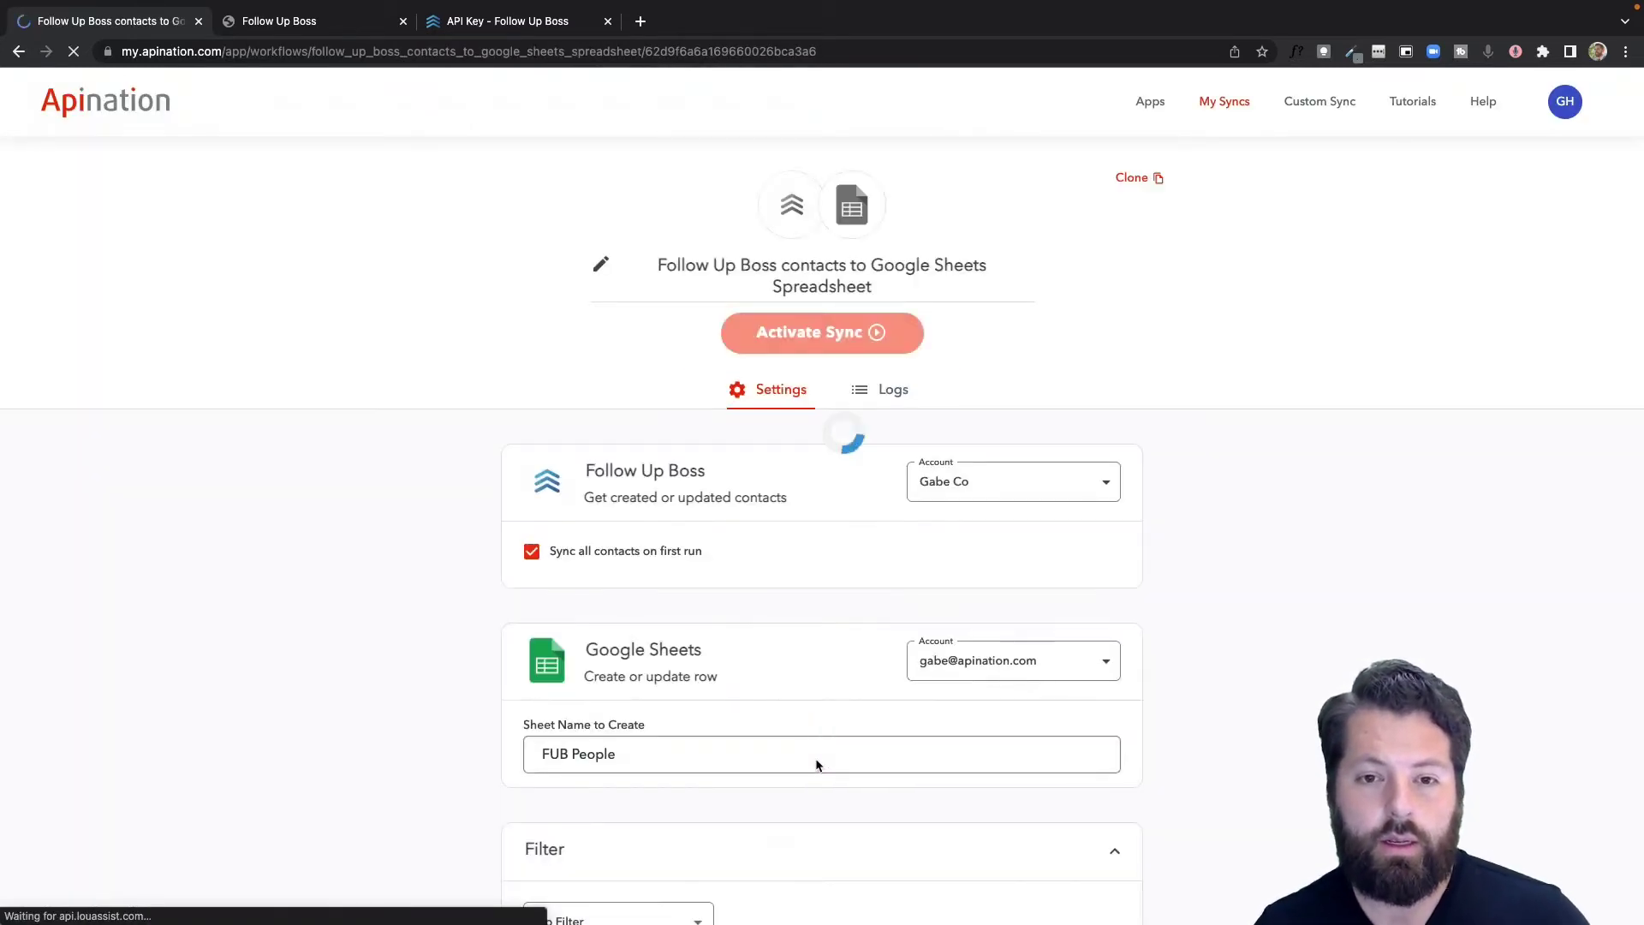
Step: Set the contact filter to Stage contains 'Active'
{"action": "left_click", "coordinate": [840, 722]}
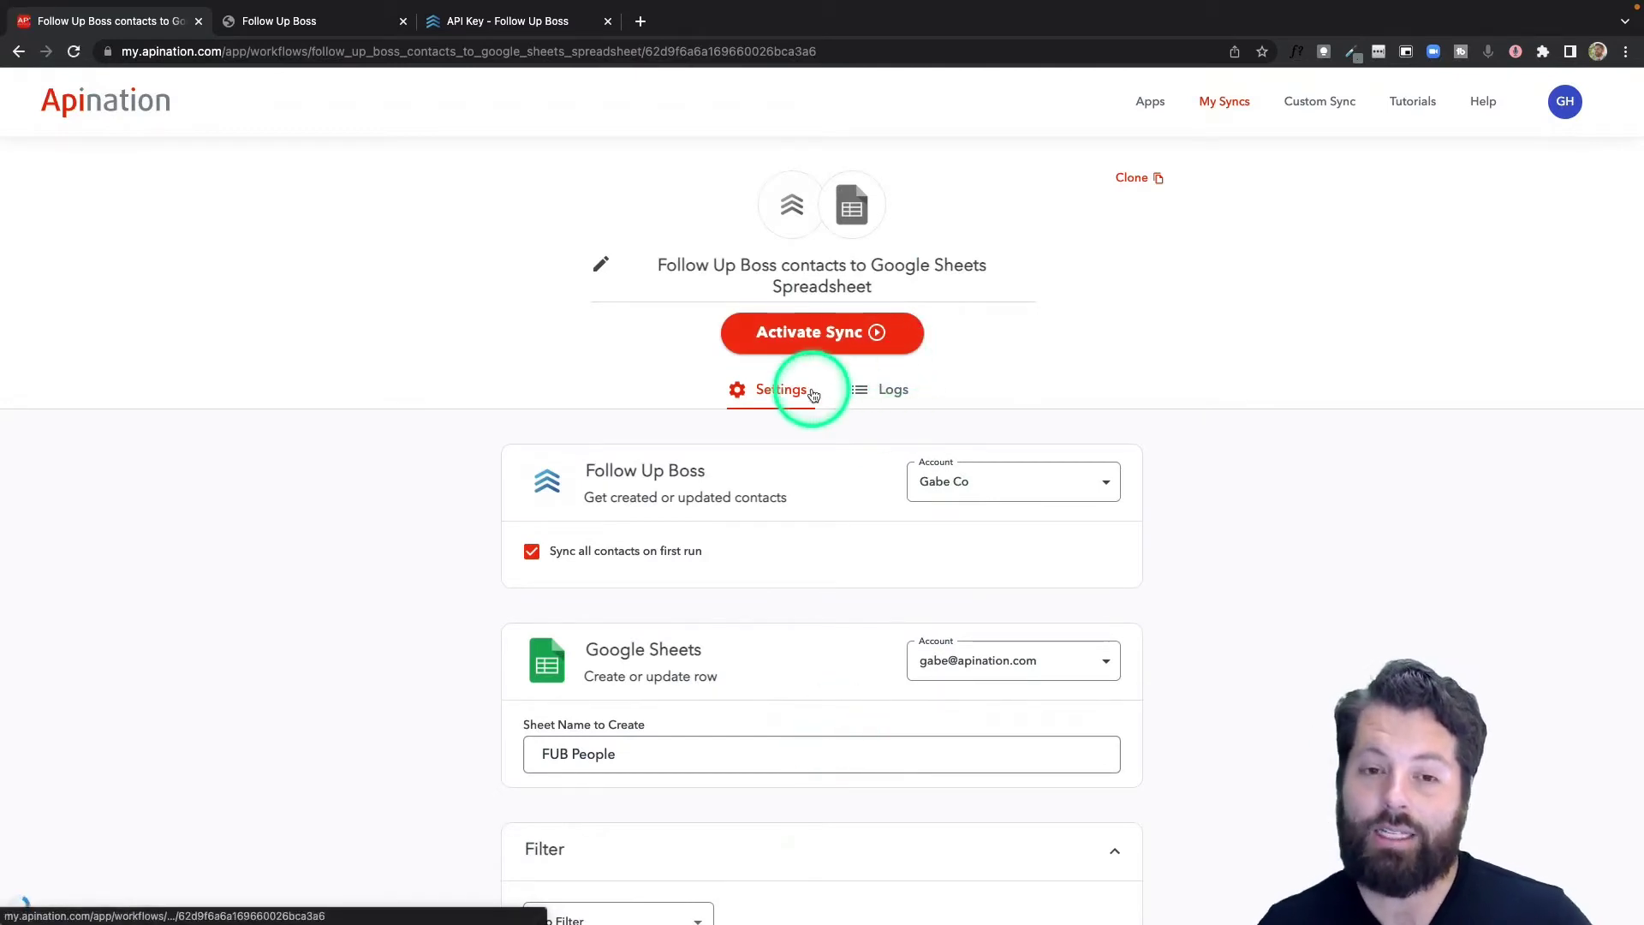
{"action": "scroll", "coordinate": [812, 390], "scroll_direction": "down", "scroll_amount": 2}
{"action": "scroll", "coordinate": [812, 389], "scroll_direction": "down", "scroll_amount": 5}
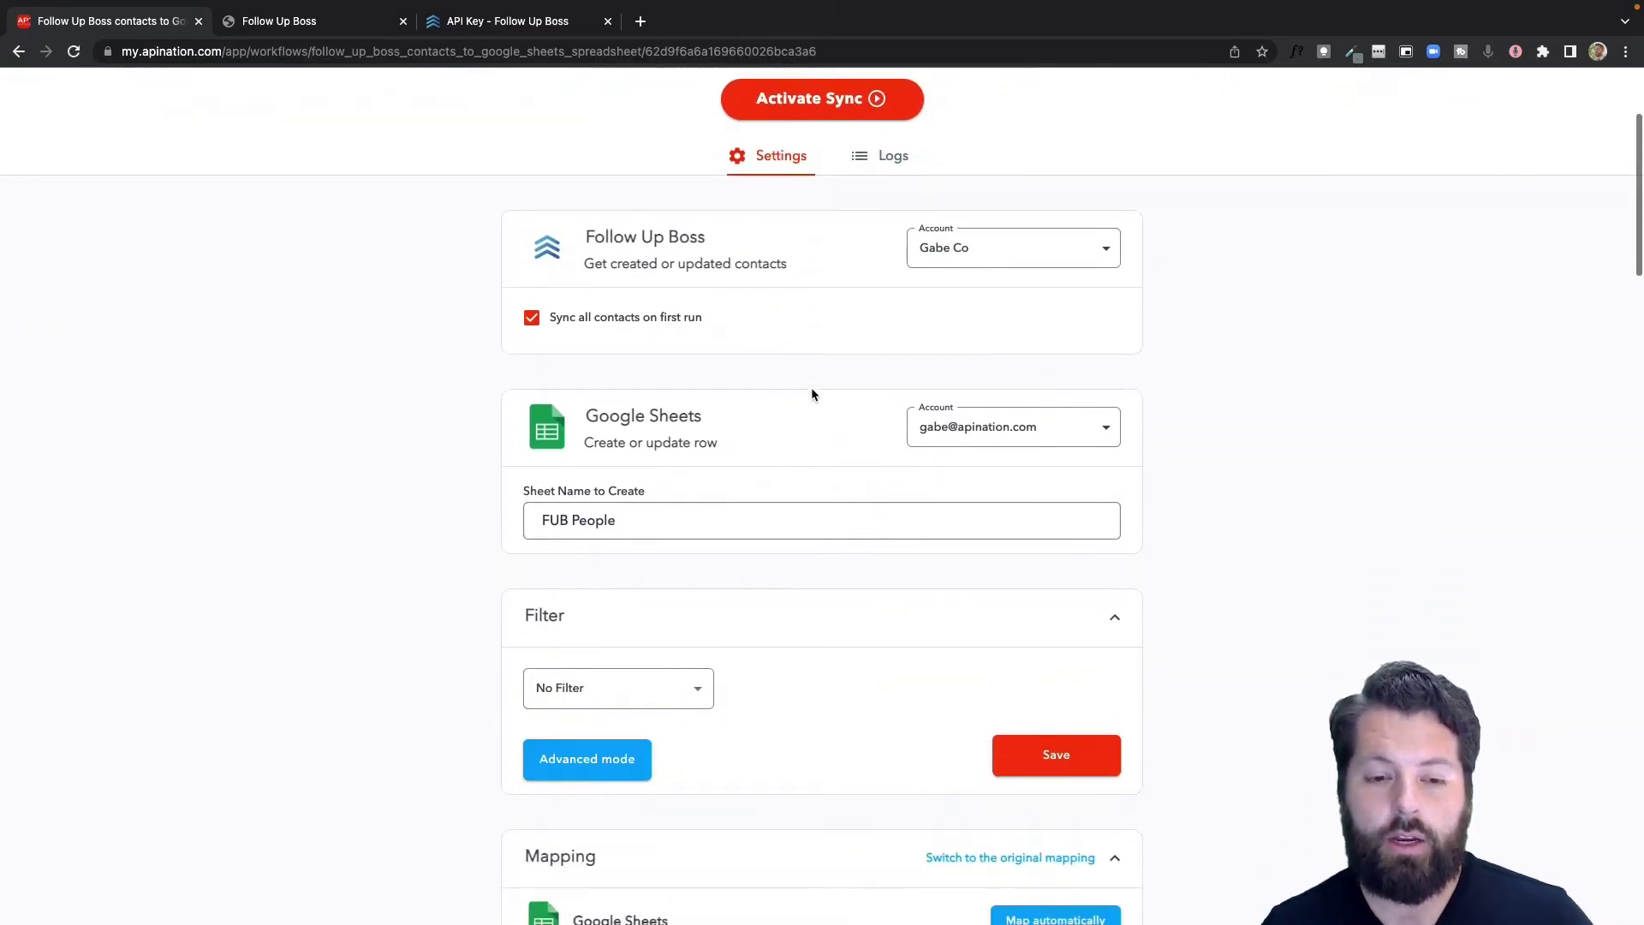
{"action": "scroll", "coordinate": [782, 632], "scroll_direction": "down", "scroll_amount": 2}
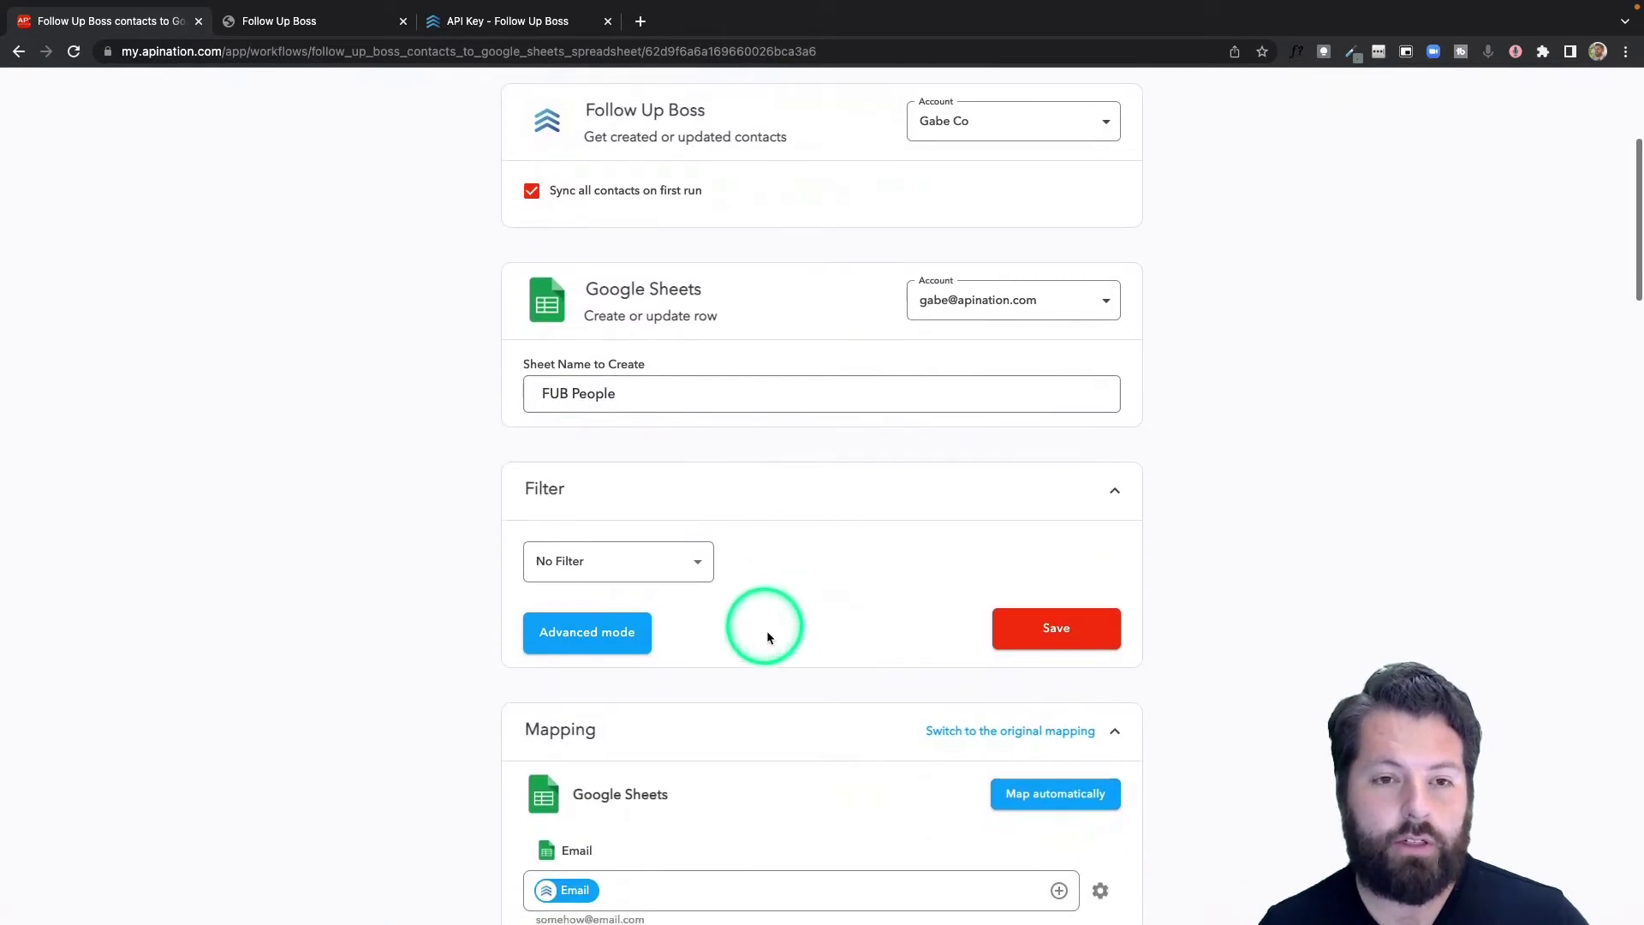
{"action": "left_click", "coordinate": [699, 566]}
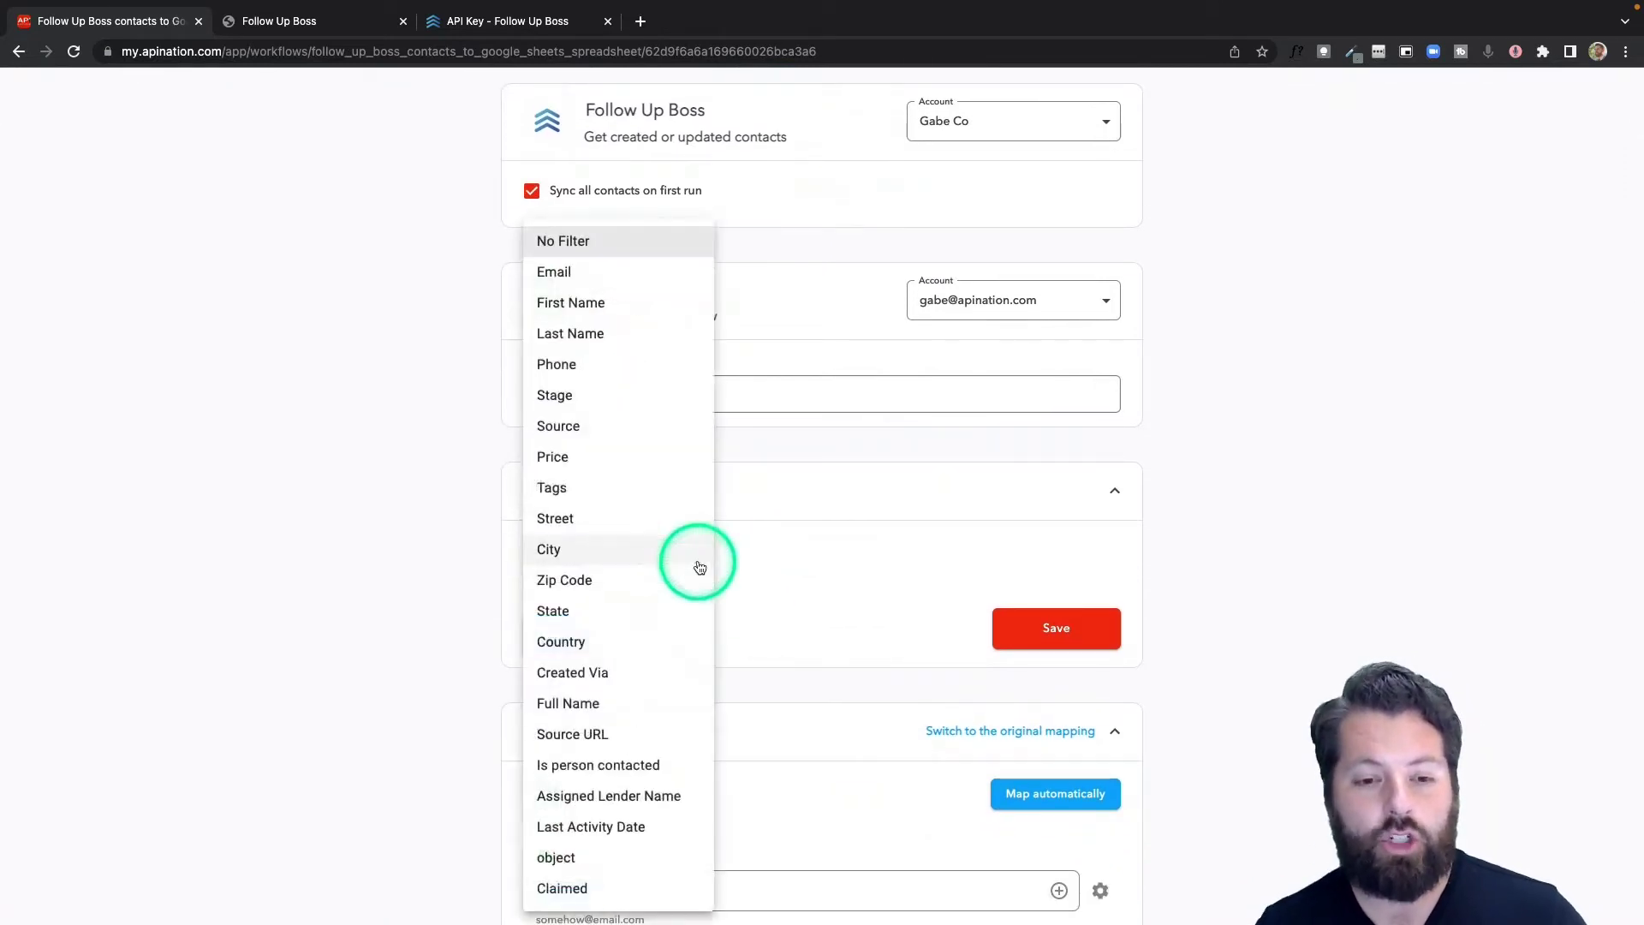
{"action": "left_click", "coordinate": [596, 404]}
{"action": "left_click", "coordinate": [808, 558]}
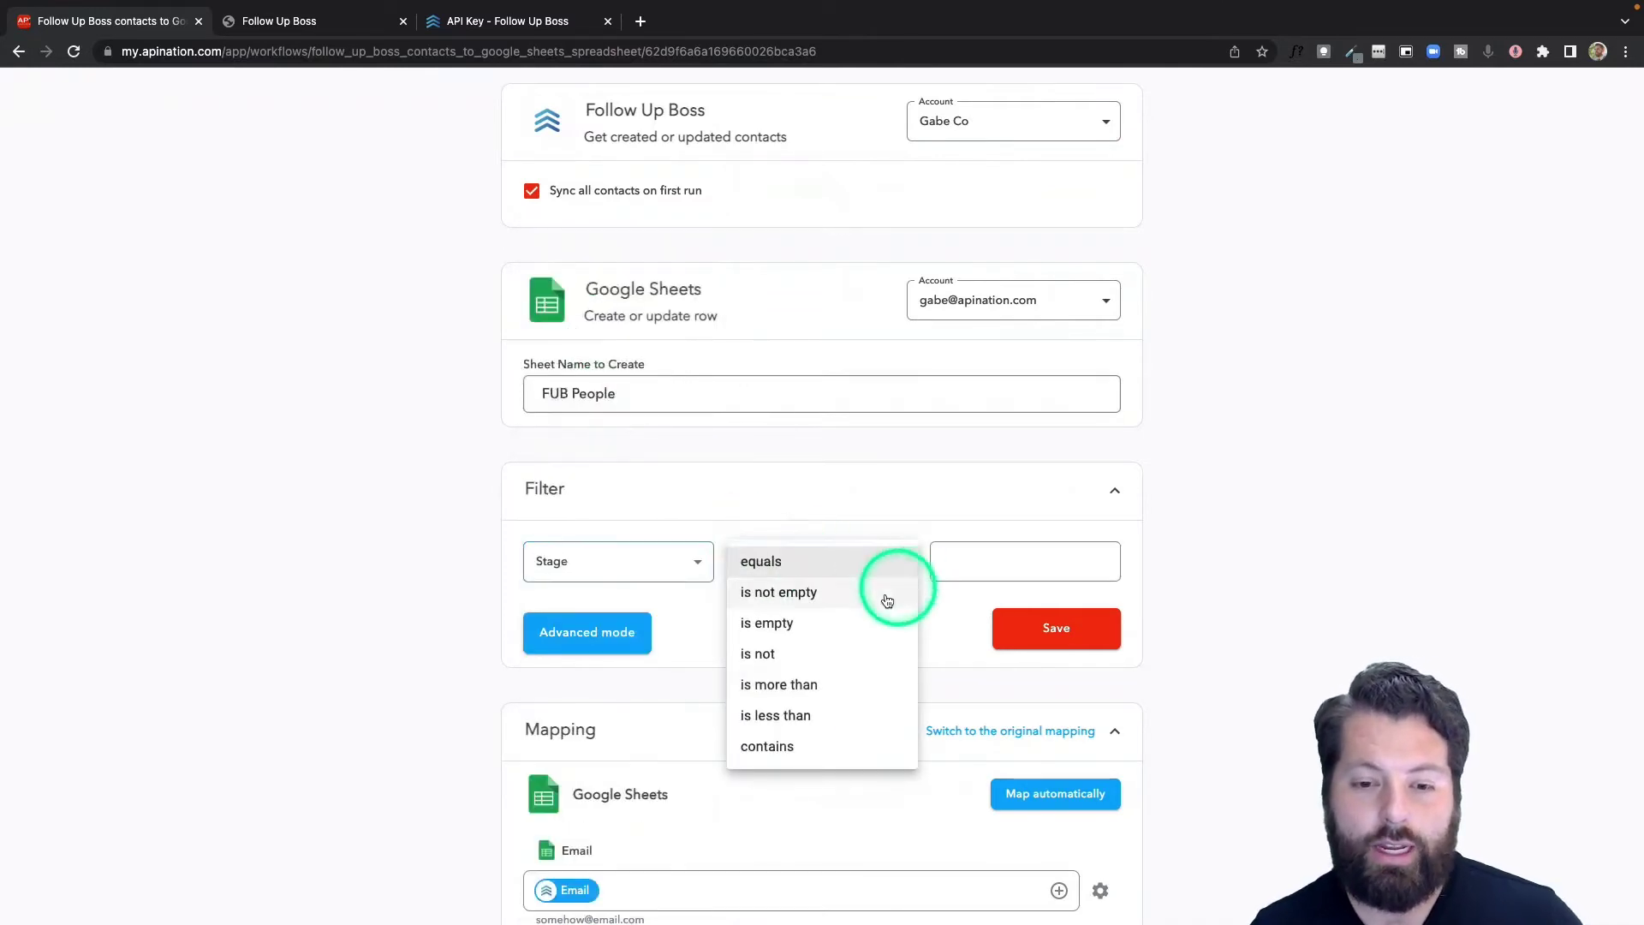
{"action": "left_click", "coordinate": [771, 746]}
{"action": "left_click", "coordinate": [964, 567]}
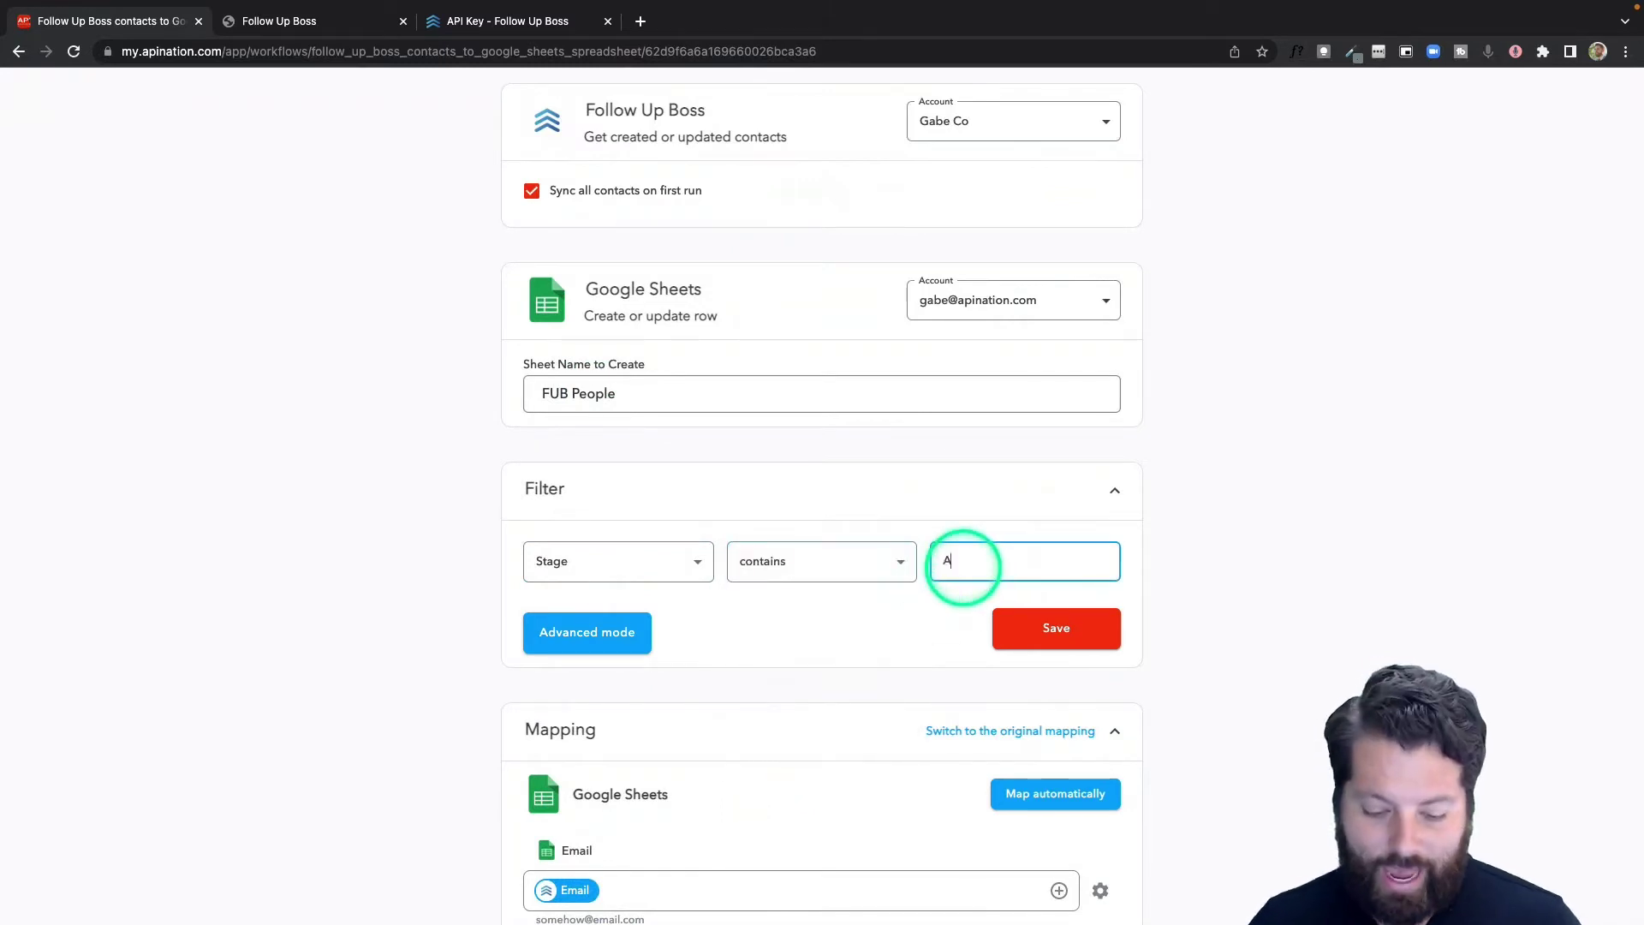
{"action": "type", "text": "Active"}
Step: Delete the 'Active' value and reset the contact filter to No Filter
{"action": "double_click", "coordinate": [963, 561]}
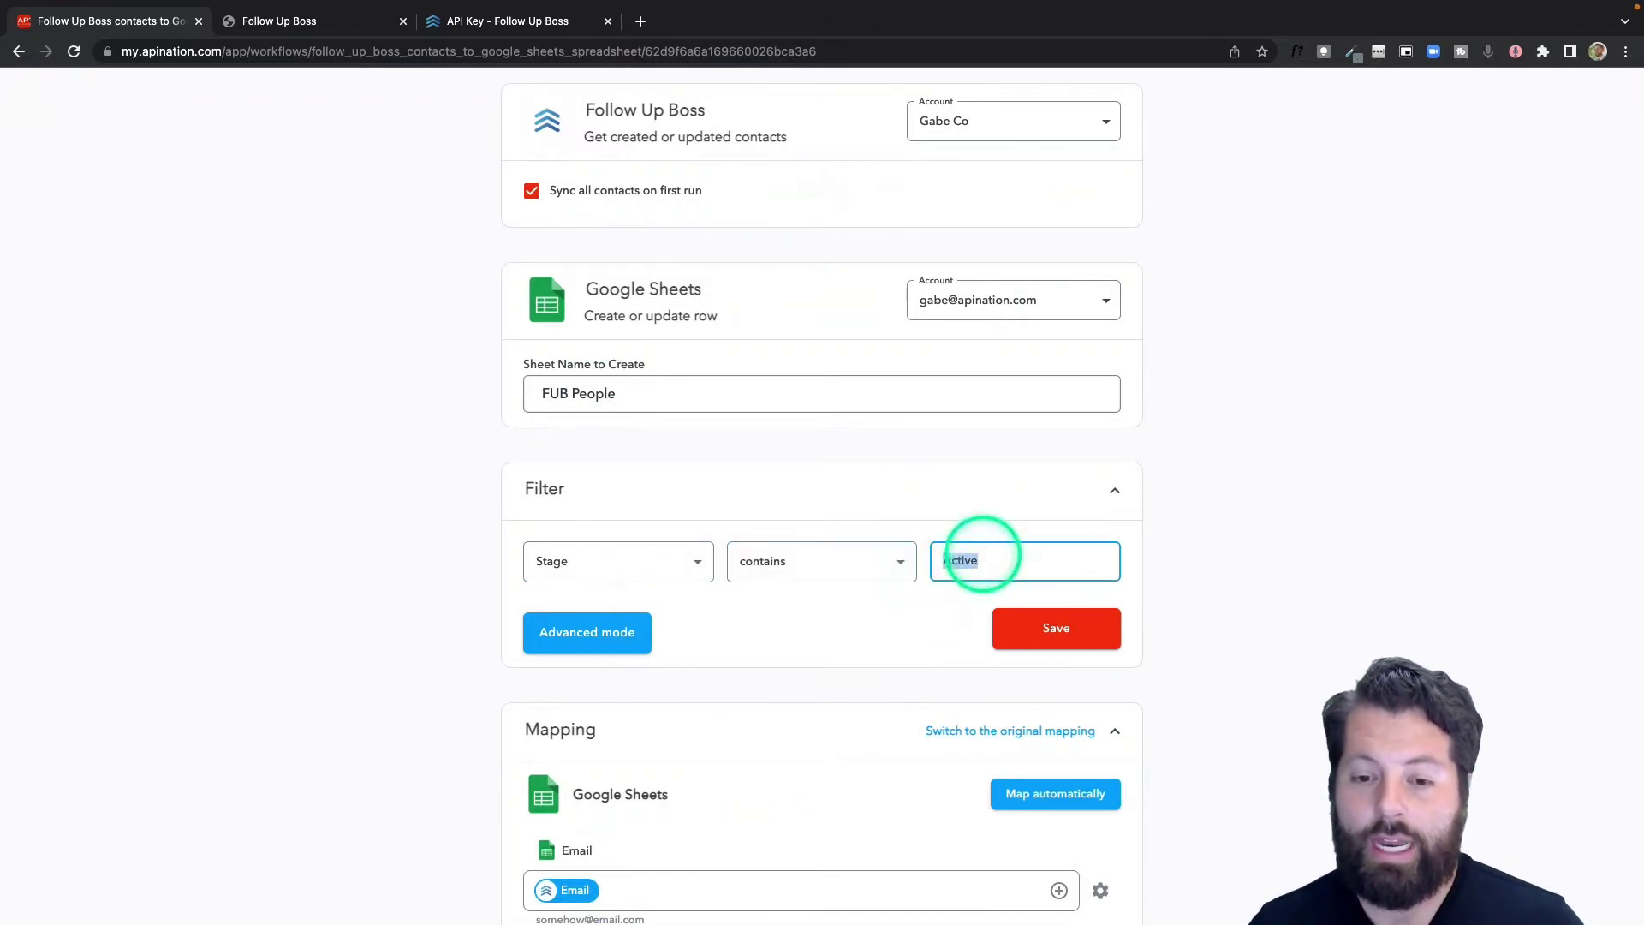
{"action": "key", "text": "BackSpace"}
{"action": "left_click", "coordinate": [900, 634]}
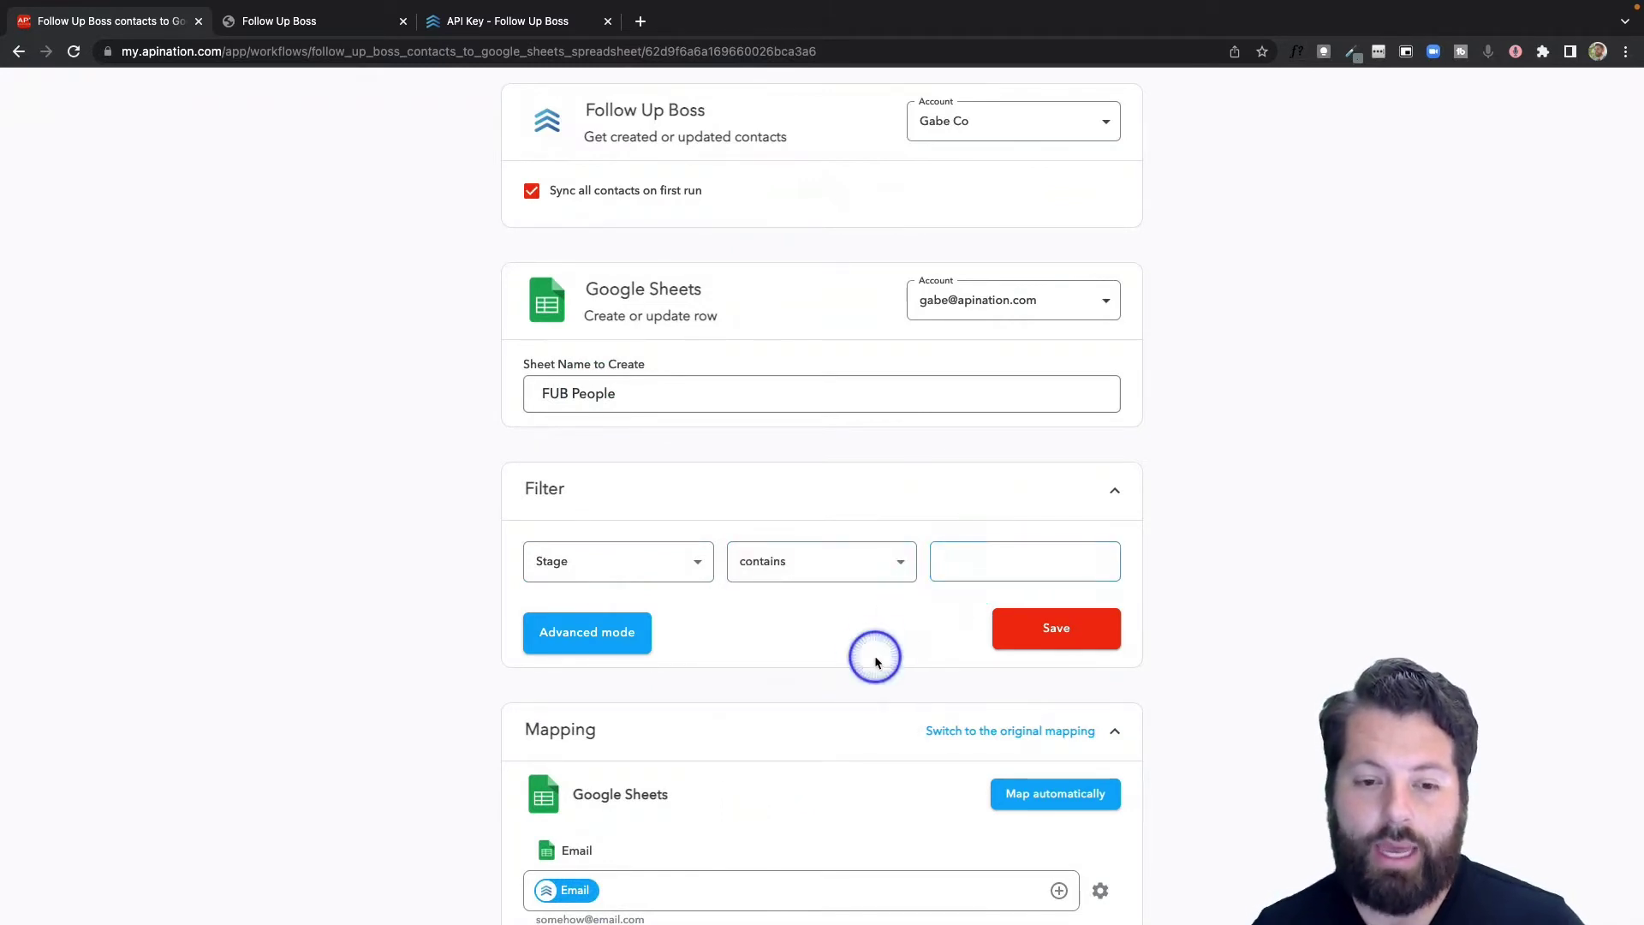
{"action": "left_click", "coordinate": [702, 565]}
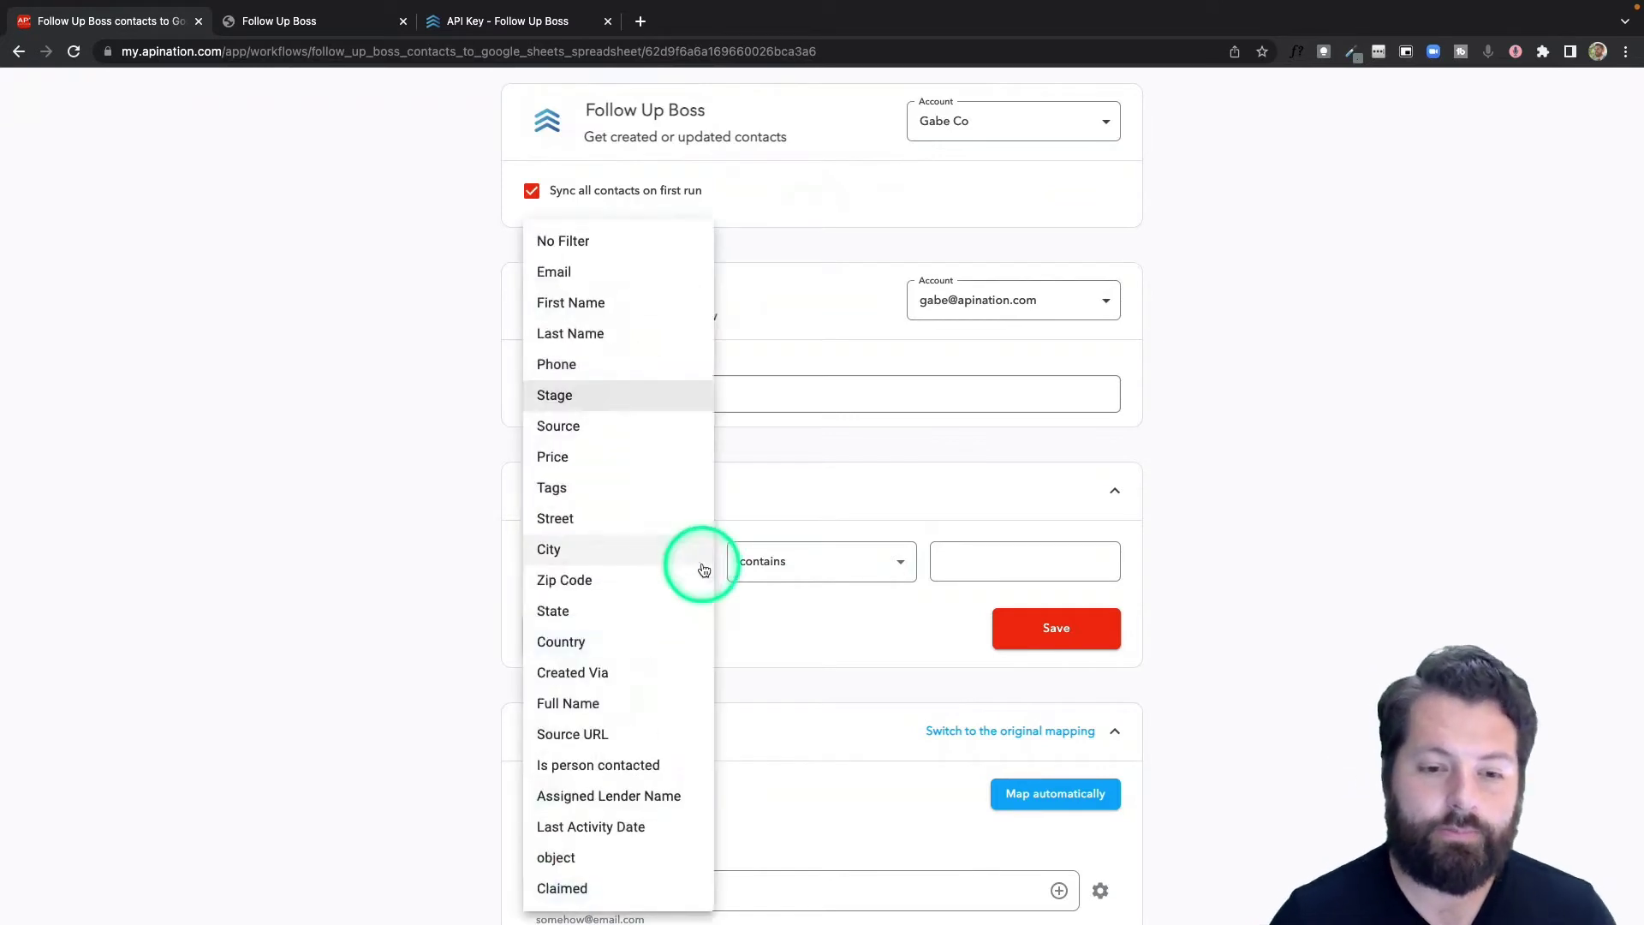
{"action": "left_click", "coordinate": [624, 561]}
{"action": "left_click", "coordinate": [626, 564]}
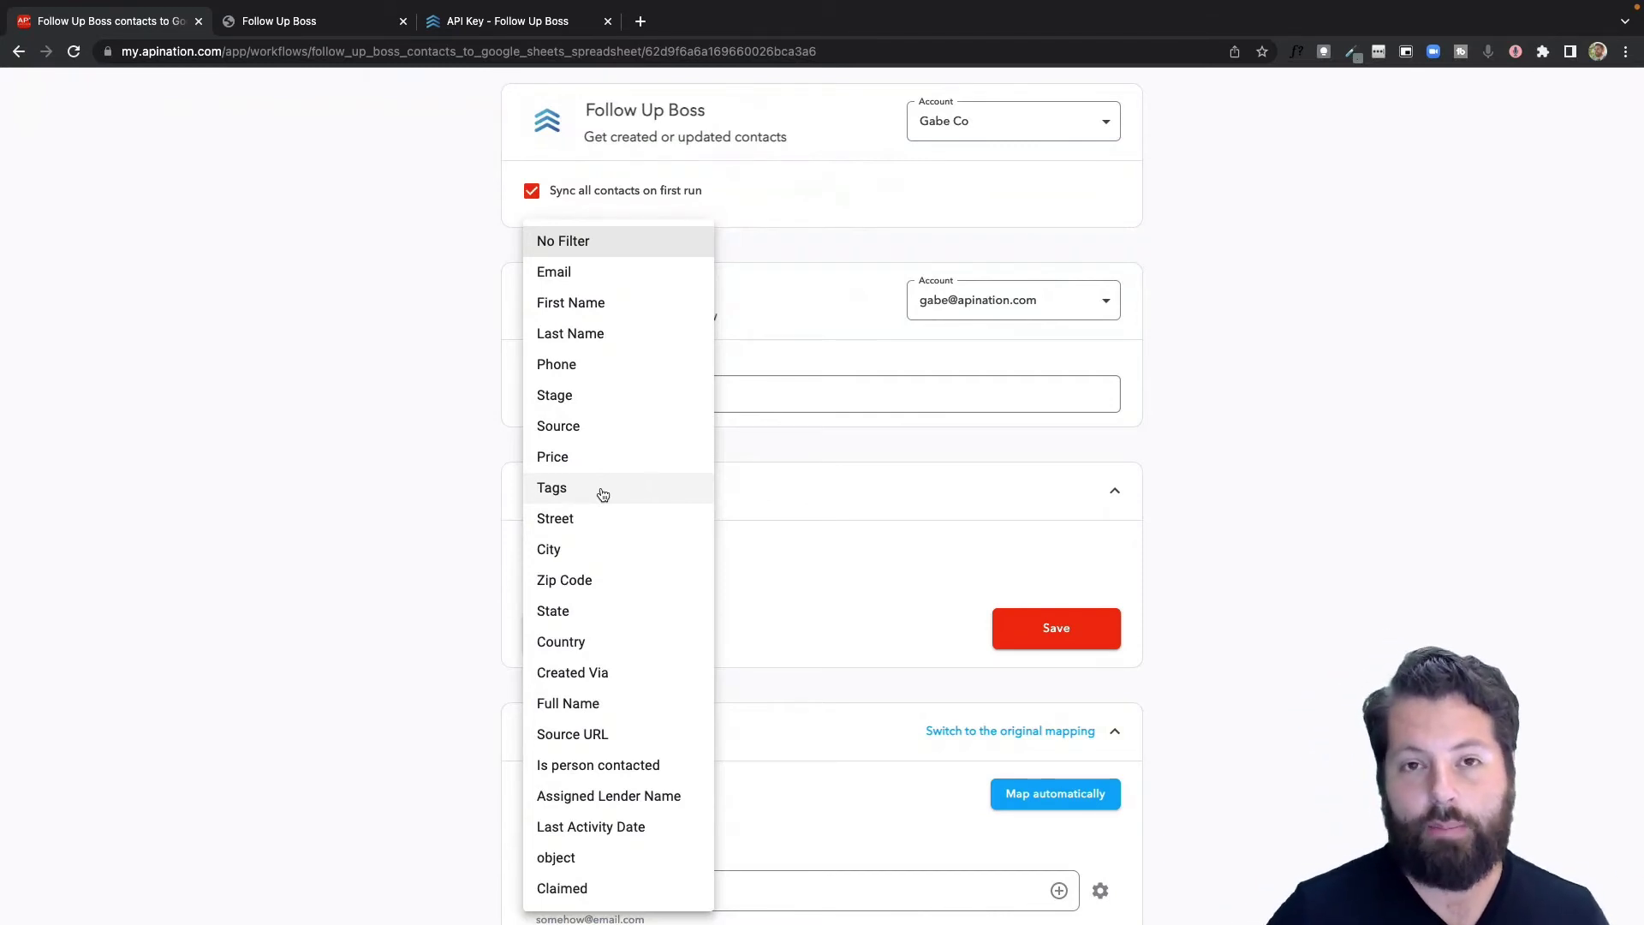
Step: Review the sync's field mappings, such as Last Name and Phone
{"action": "left_click", "coordinate": [800, 527]}
{"action": "scroll", "coordinate": [800, 527], "scroll_direction": "down", "scroll_amount": 1}
{"action": "scroll", "coordinate": [800, 527], "scroll_direction": "down", "scroll_amount": 6}
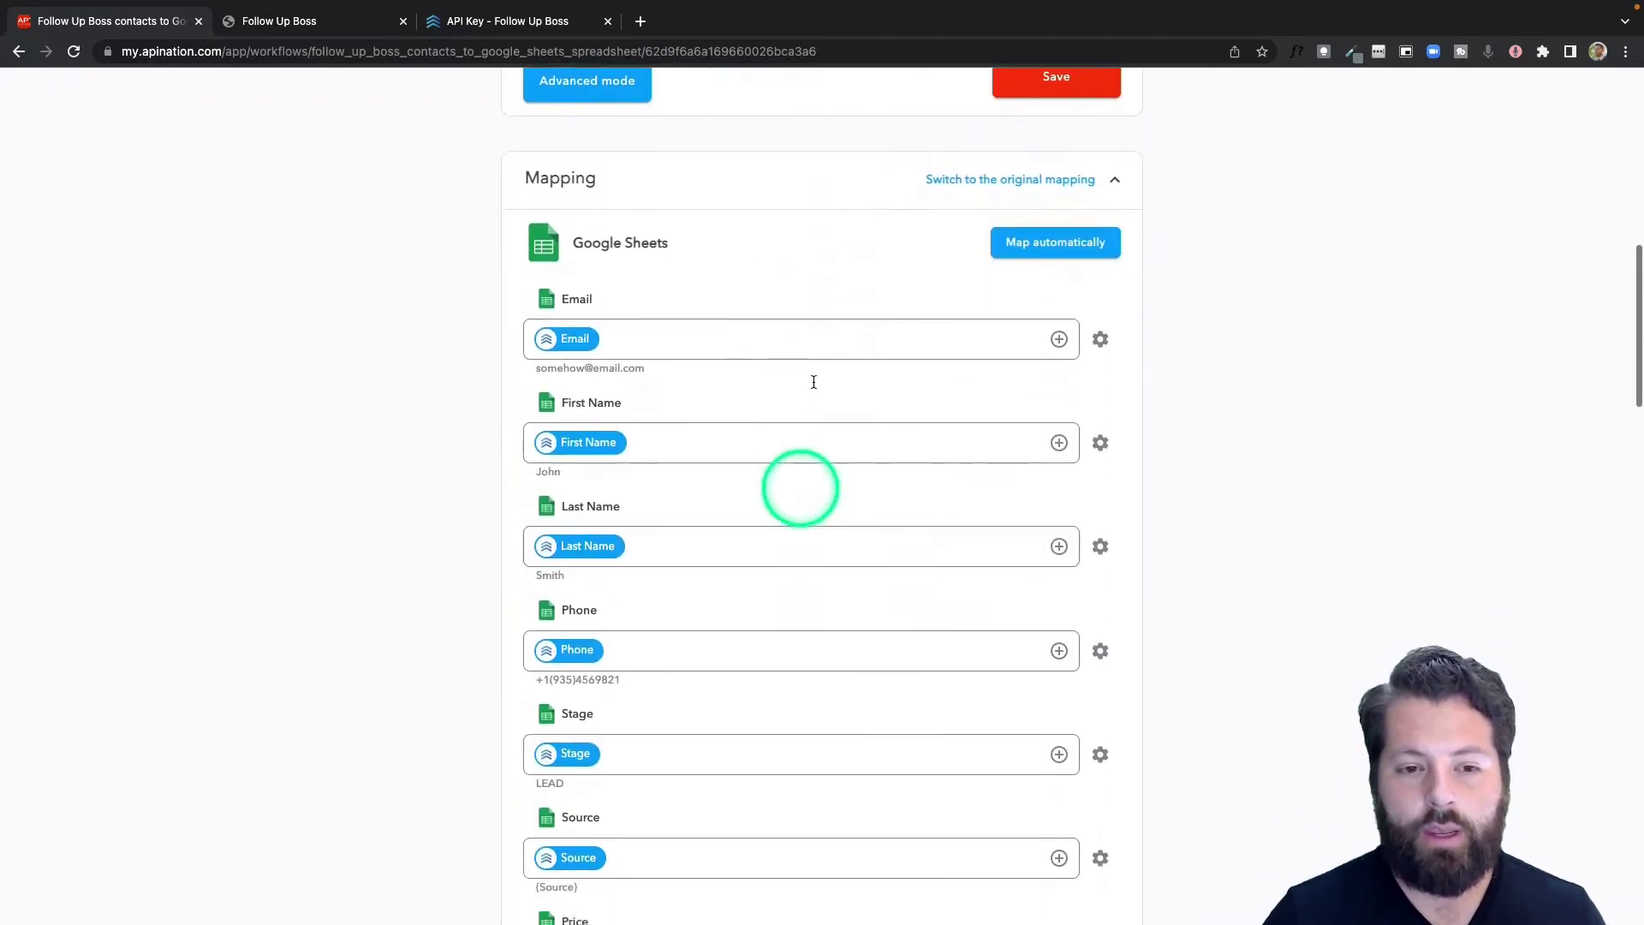
{"action": "left_click", "coordinate": [827, 529]}
{"action": "left_click", "coordinate": [771, 634]}
{"action": "left_click", "coordinate": [855, 620]}
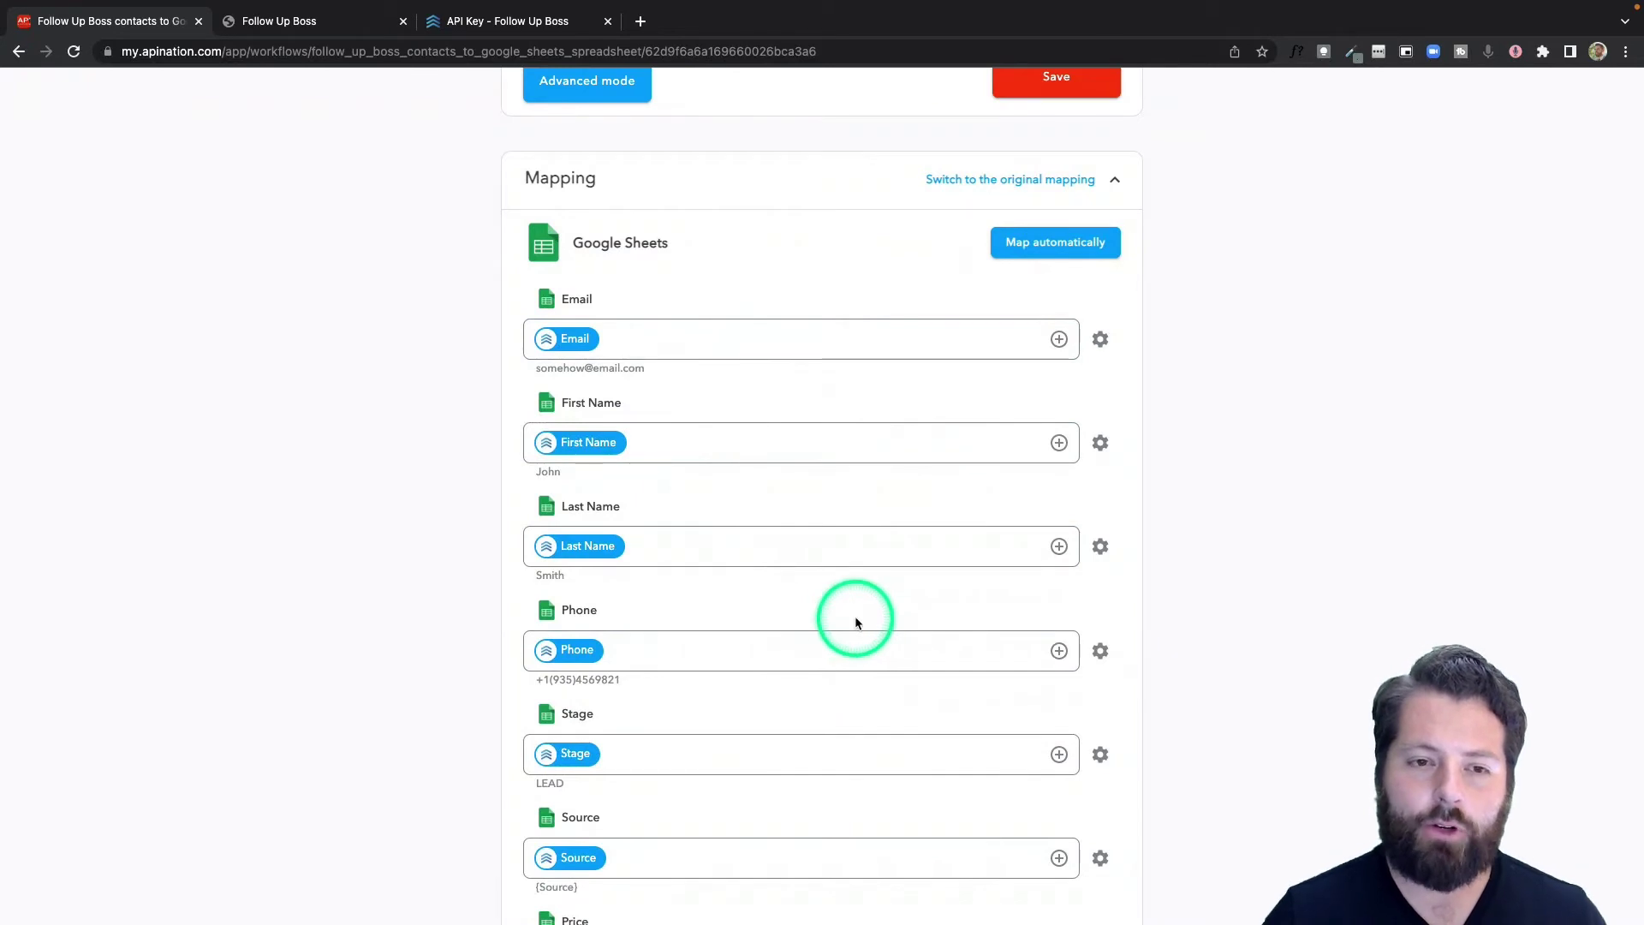
{"action": "scroll", "coordinate": [854, 619], "scroll_direction": "down", "scroll_amount": 1}
{"action": "left_click", "coordinate": [856, 618]}
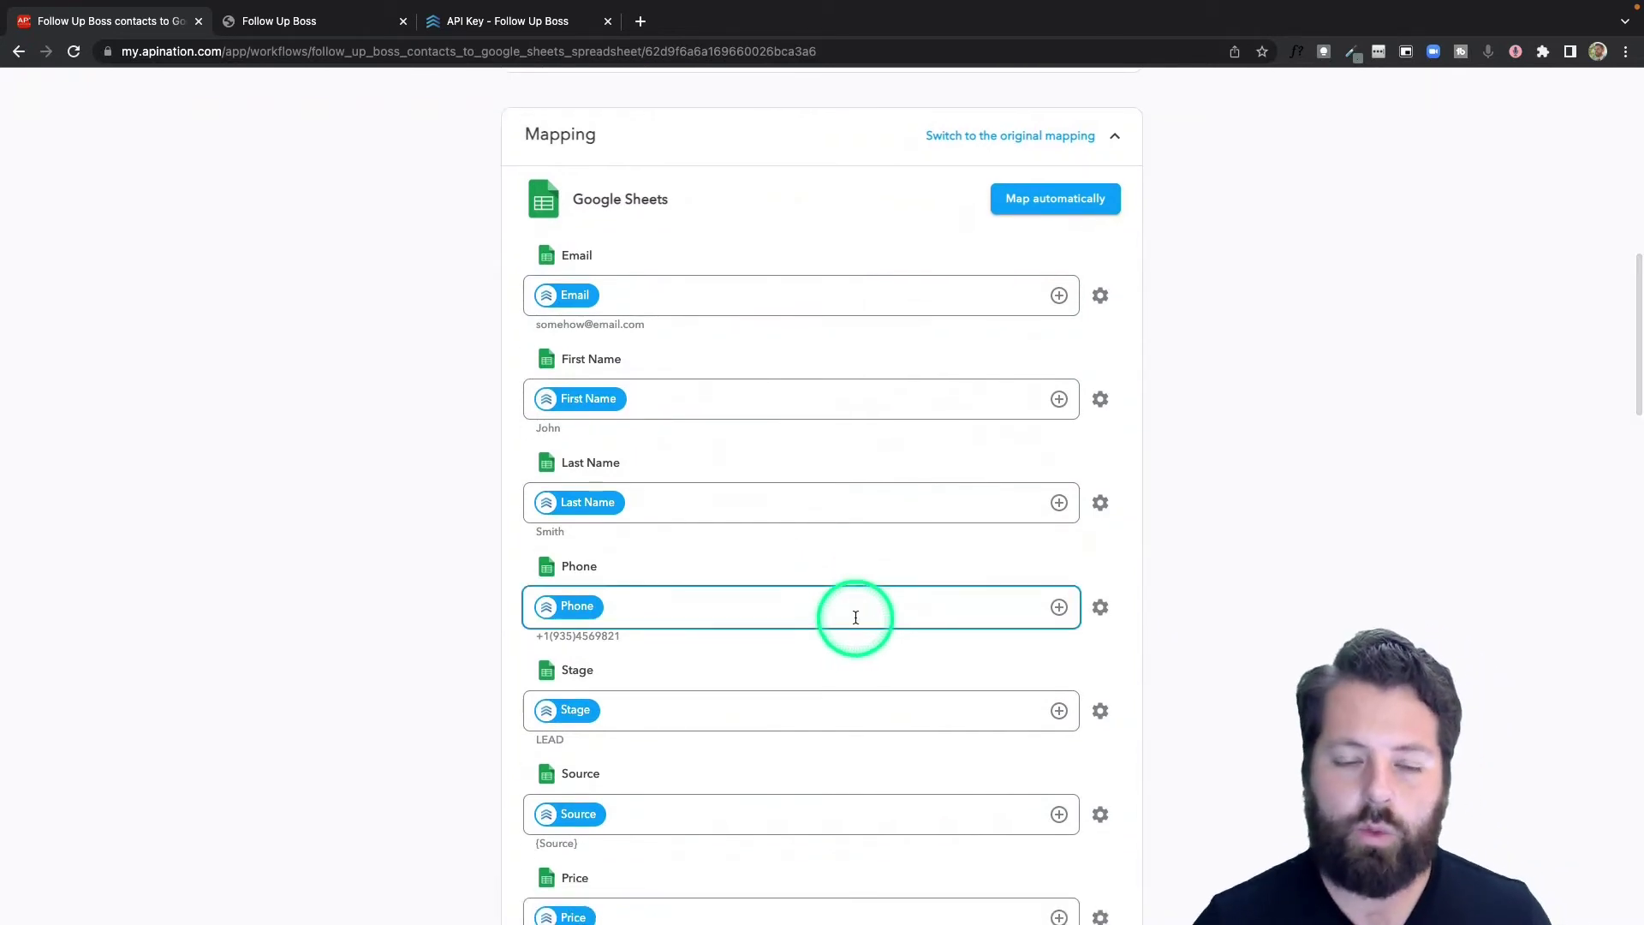
{"action": "scroll", "coordinate": [855, 618], "scroll_direction": "down", "scroll_amount": 5}
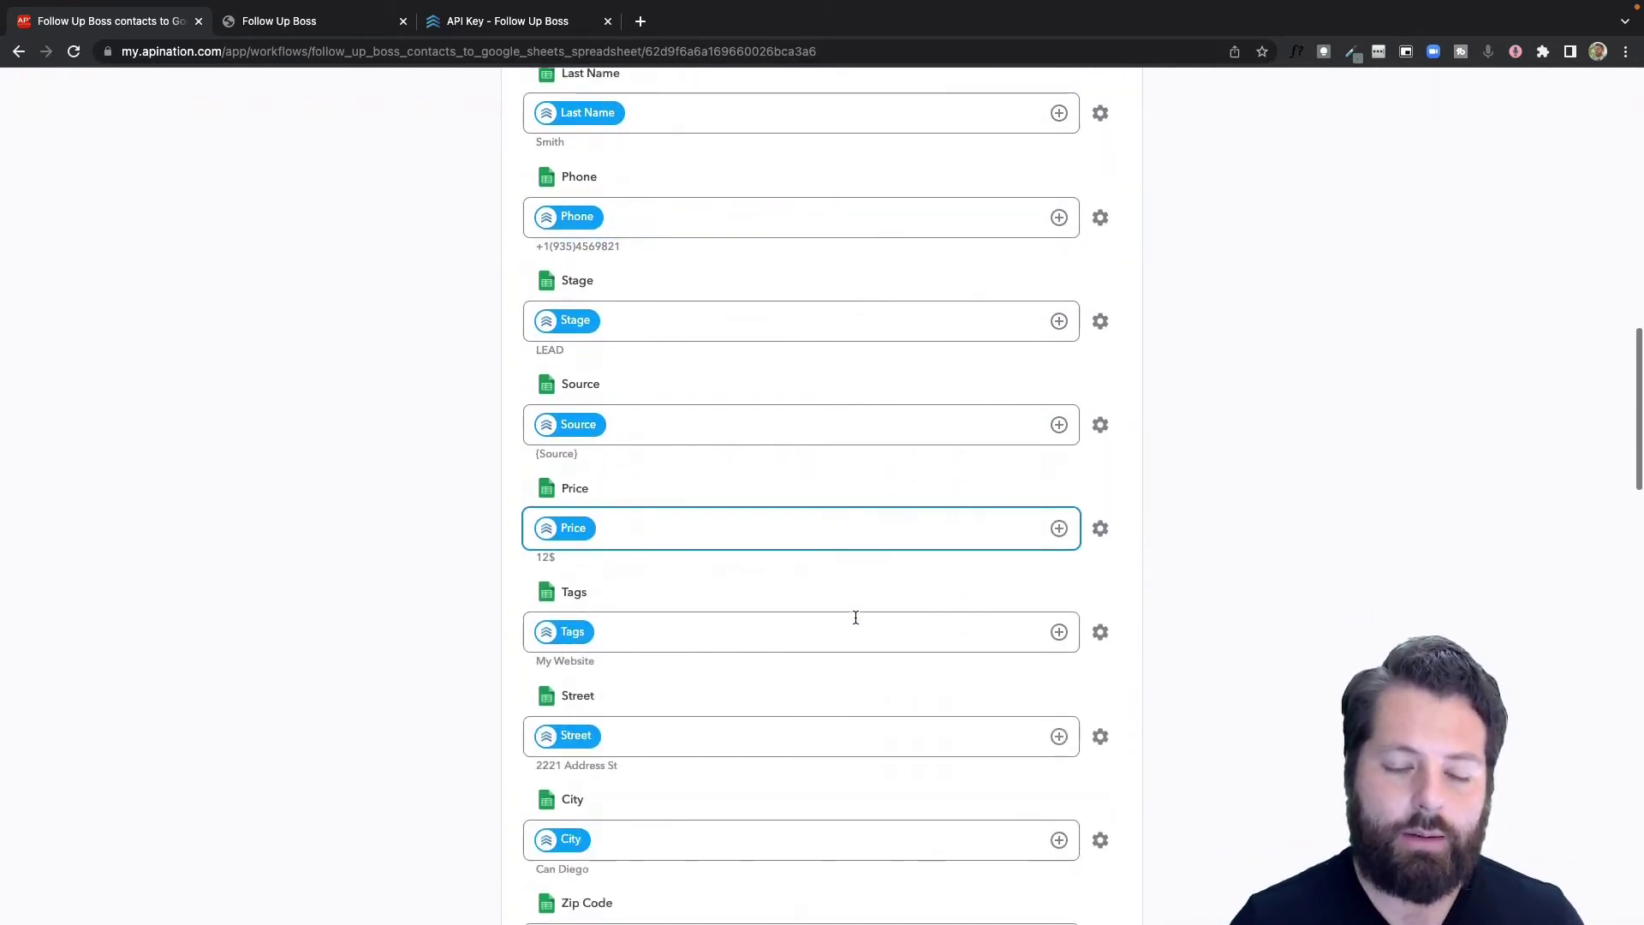
{"action": "scroll", "coordinate": [856, 617], "scroll_direction": "down", "scroll_amount": 12}
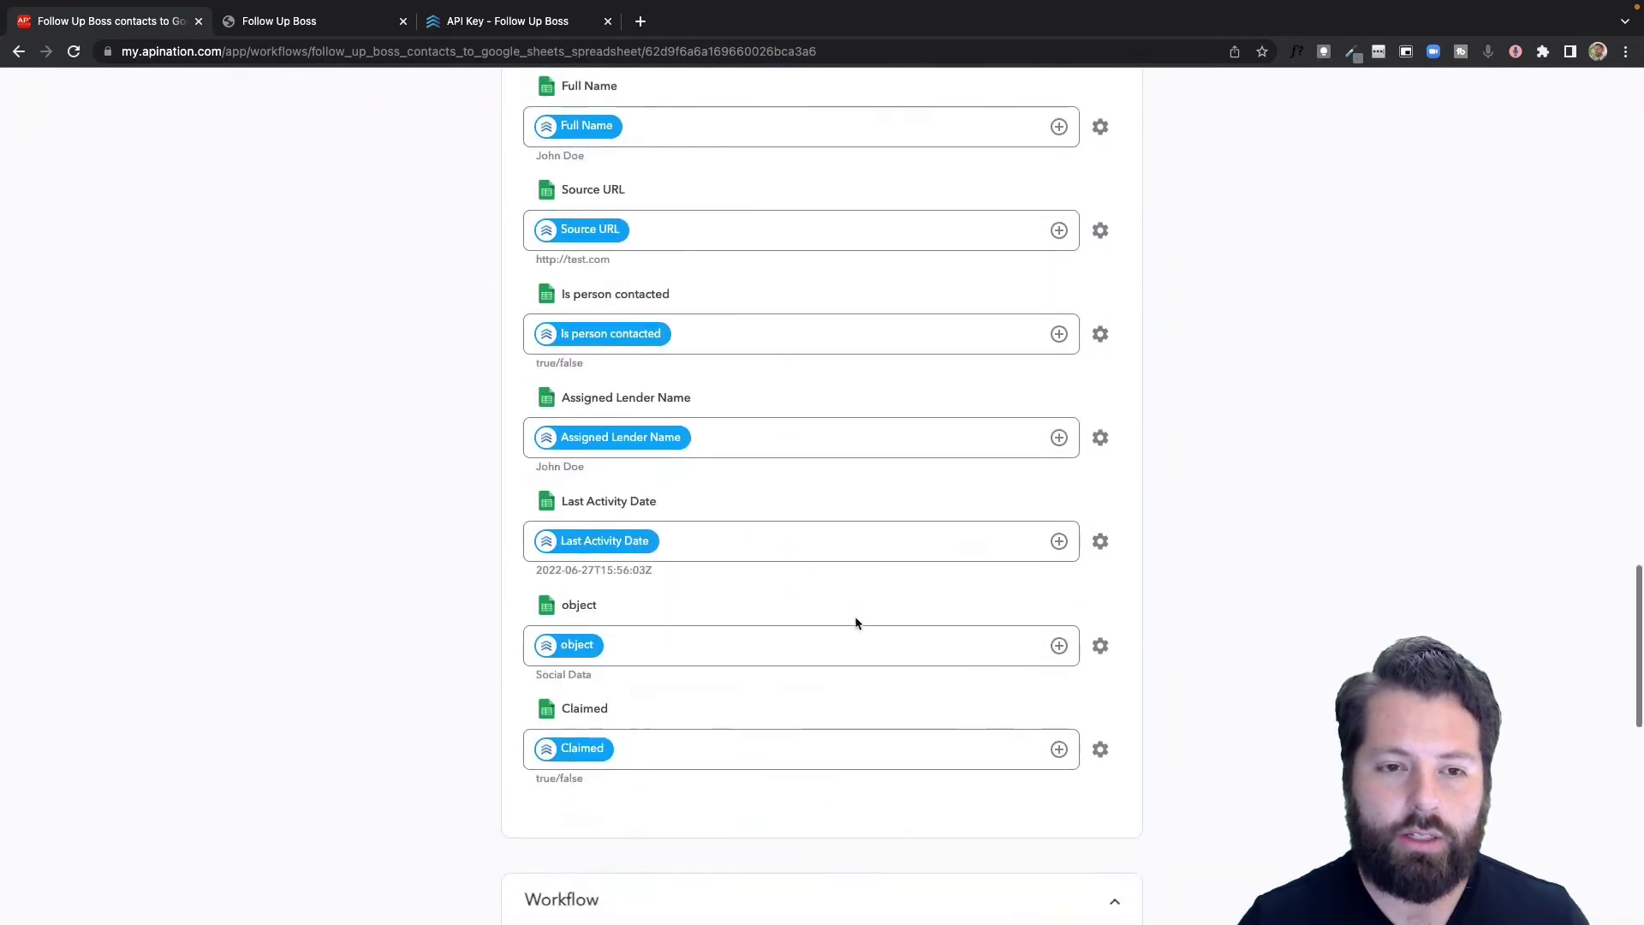
{"action": "scroll", "coordinate": [856, 621], "scroll_direction": "down", "scroll_amount": 1}
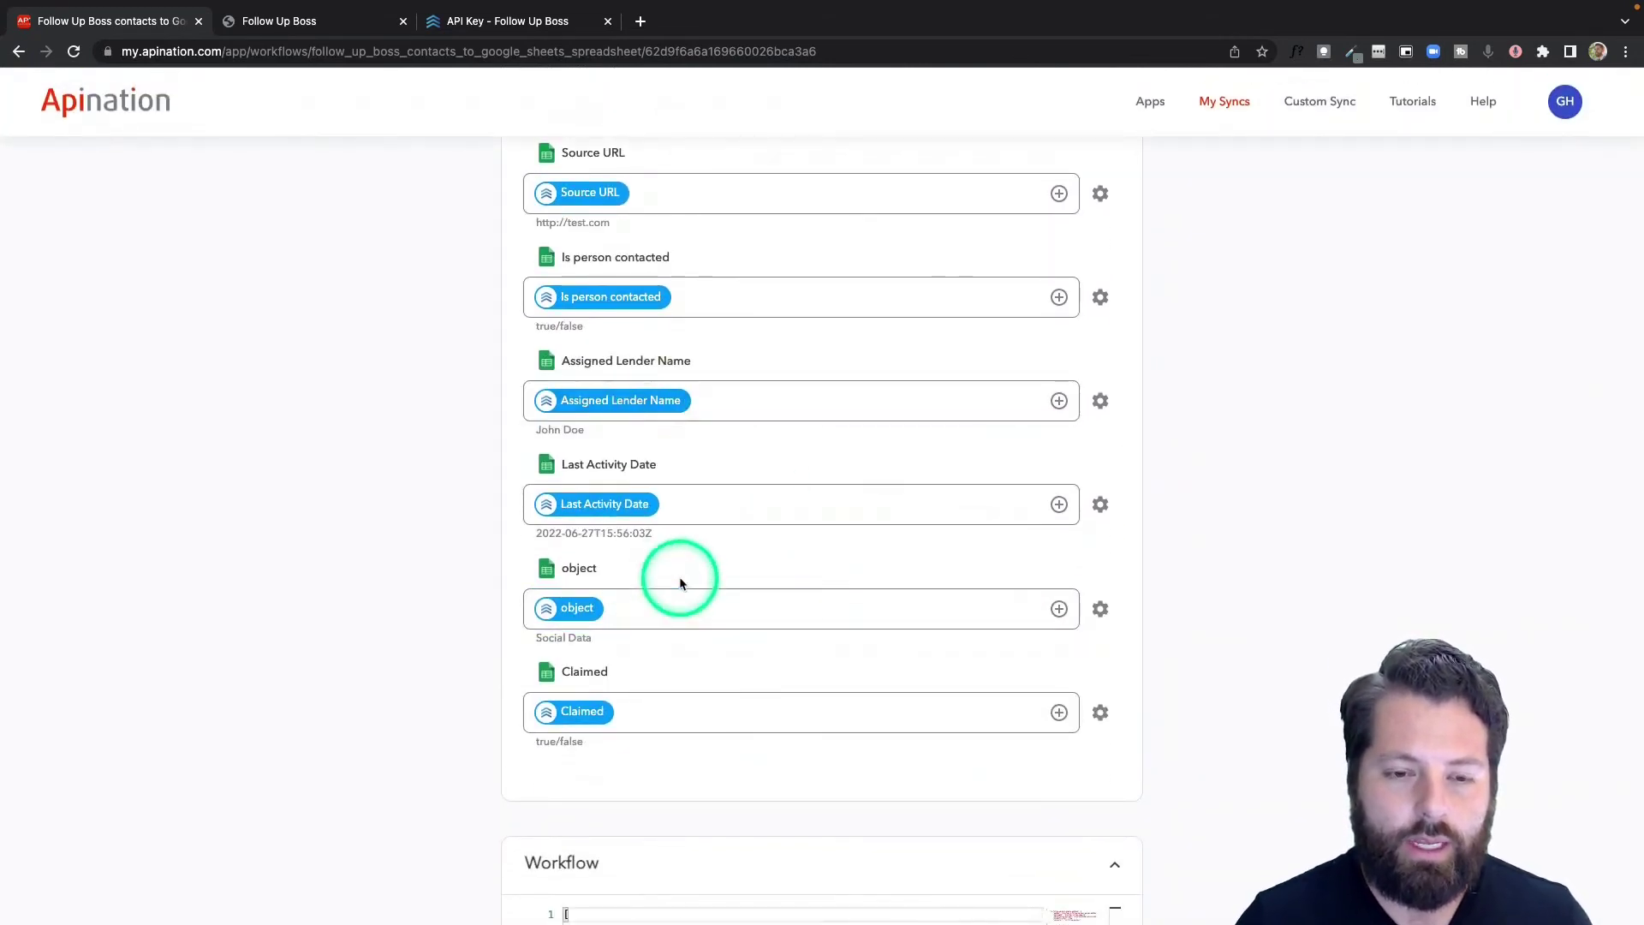
Step: Switch the sync on with Activate Sync at the top of the workflow page
{"action": "scroll", "coordinate": [718, 469], "scroll_direction": "up", "scroll_amount": 2}
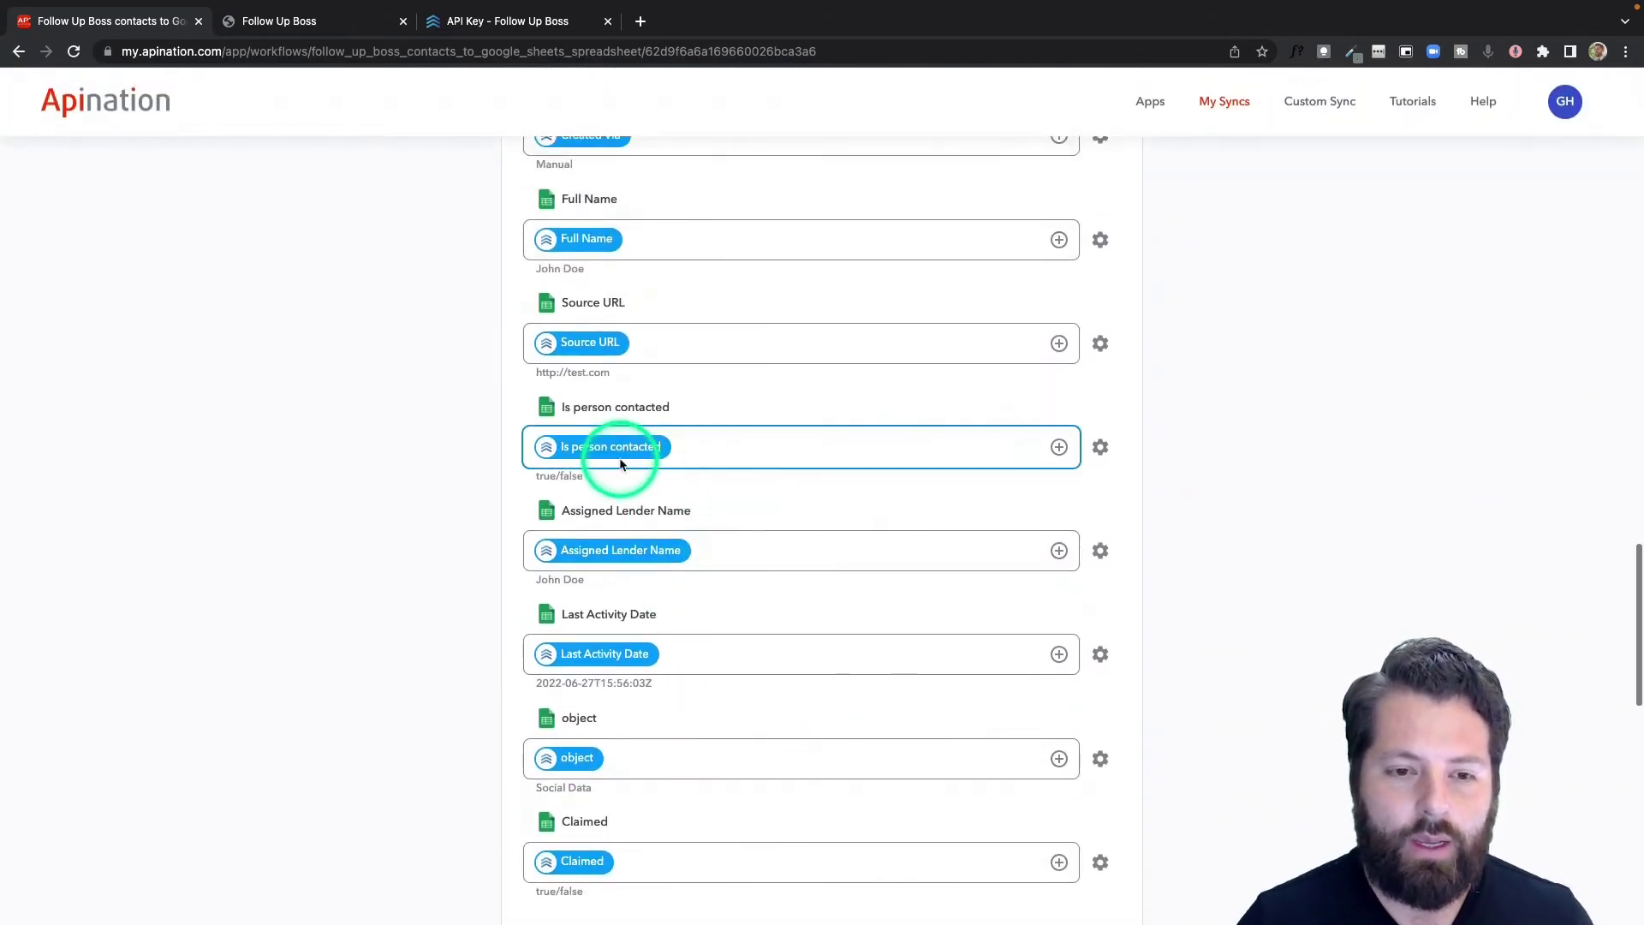
{"action": "scroll", "coordinate": [705, 435], "scroll_direction": "up", "scroll_amount": 12}
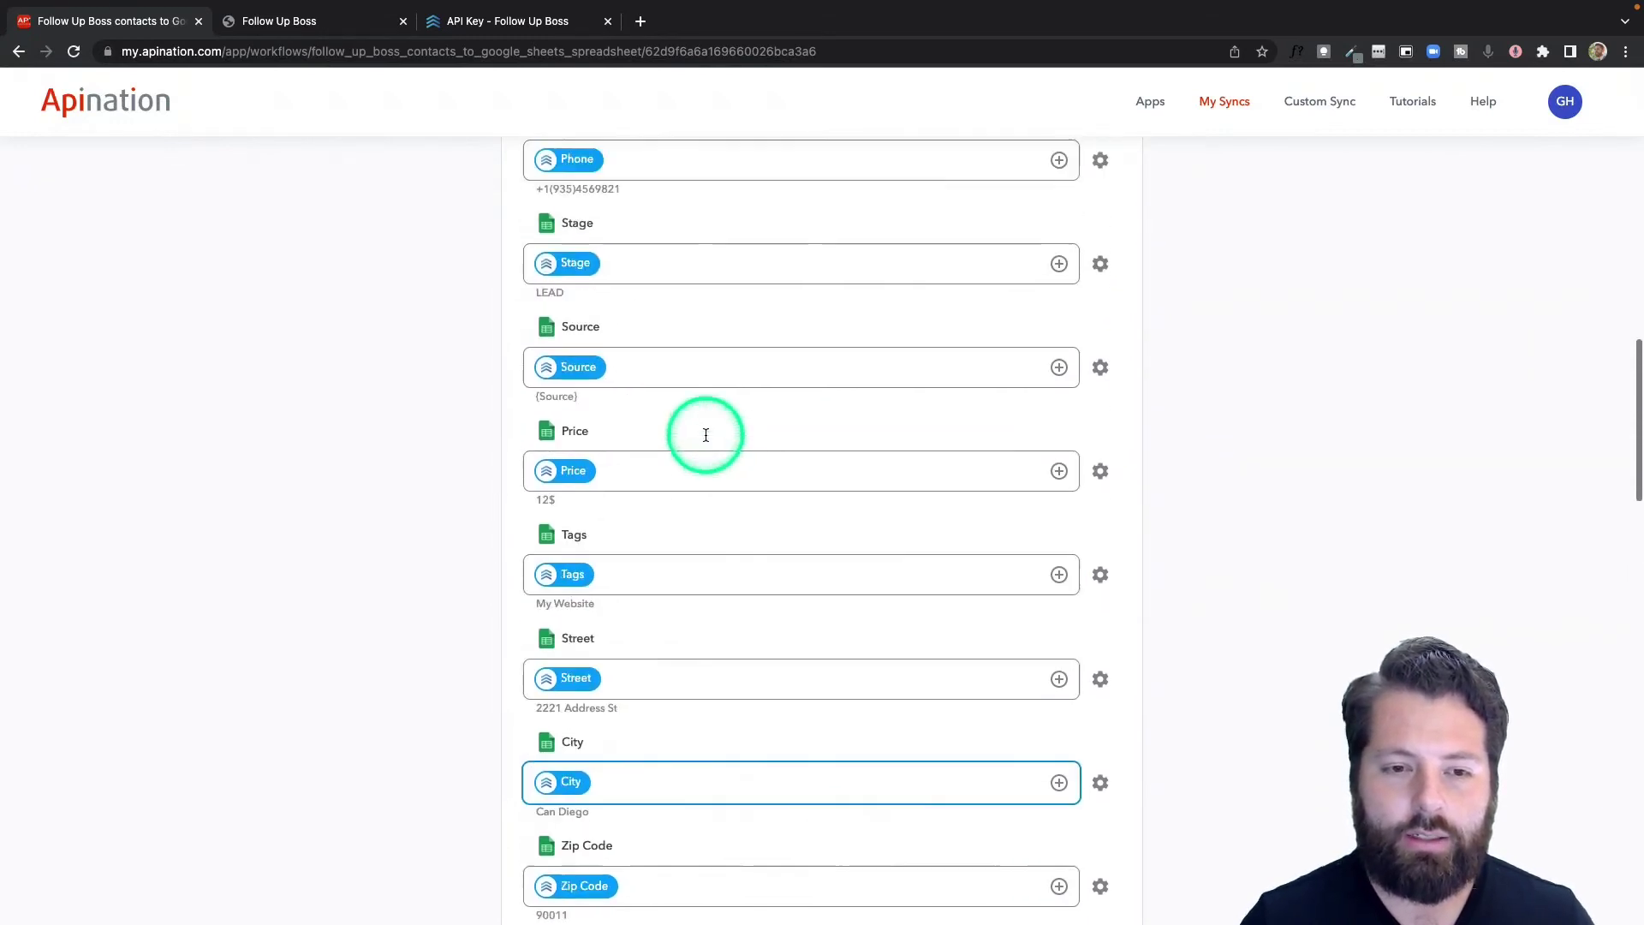
{"action": "scroll", "coordinate": [706, 435], "scroll_direction": "up", "scroll_amount": 10}
{"action": "left_click", "coordinate": [819, 339]}
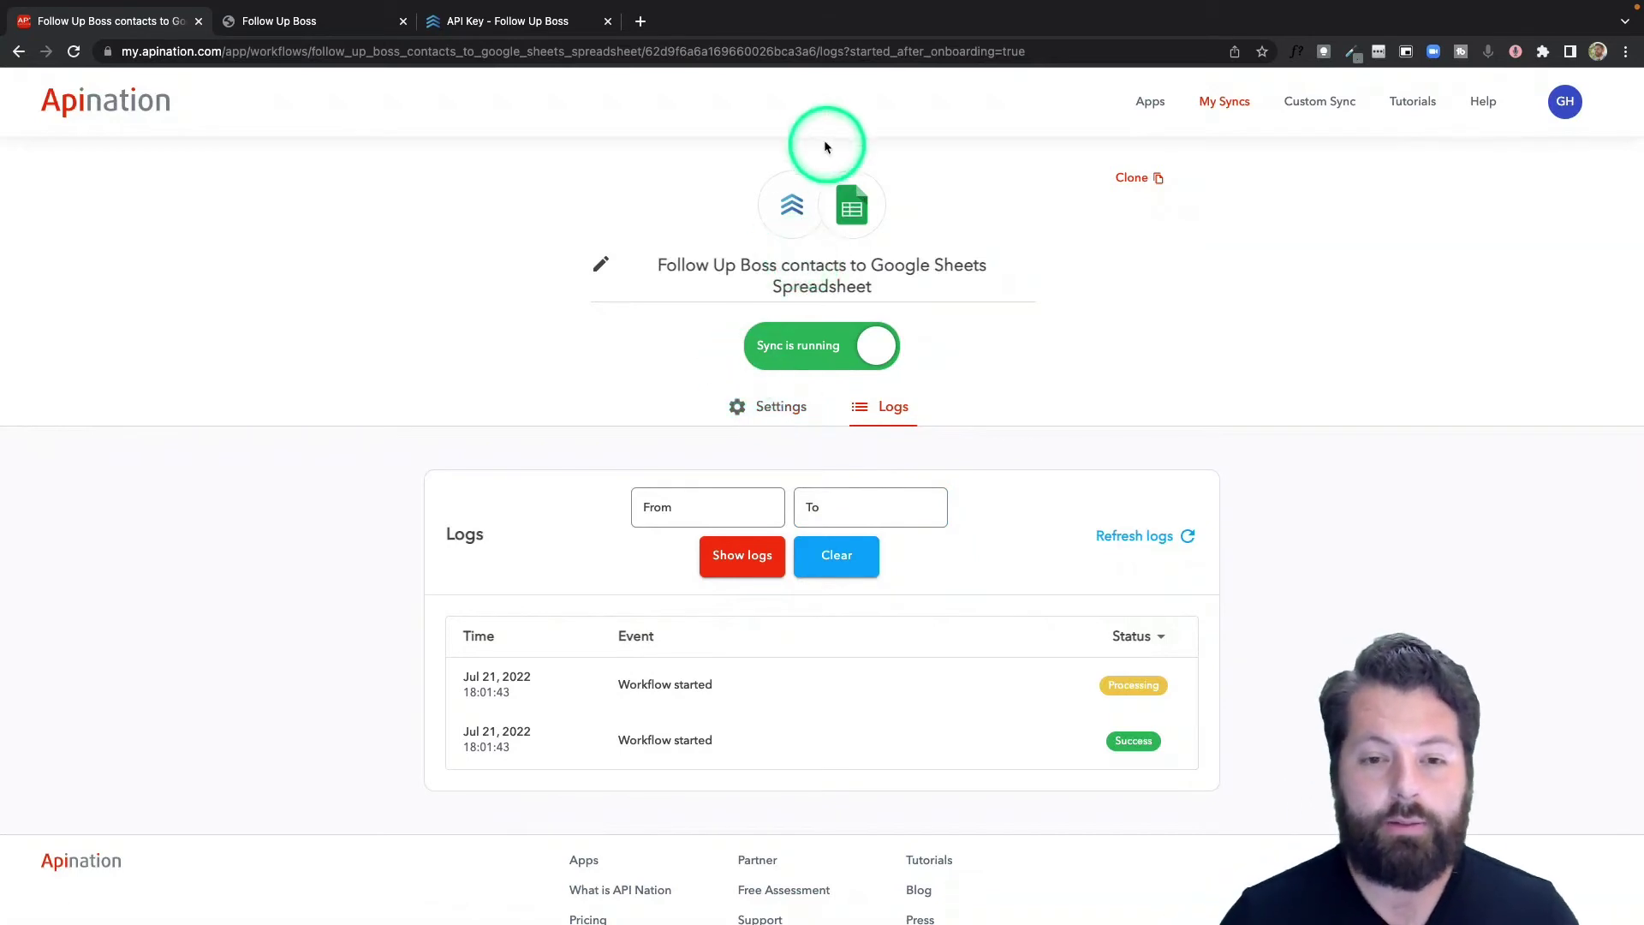
Step: Start a Google Sheets to Follow Up Boss sync using the existing Google and Follow Up Boss accounts
{"action": "left_click", "coordinate": [791, 209]}
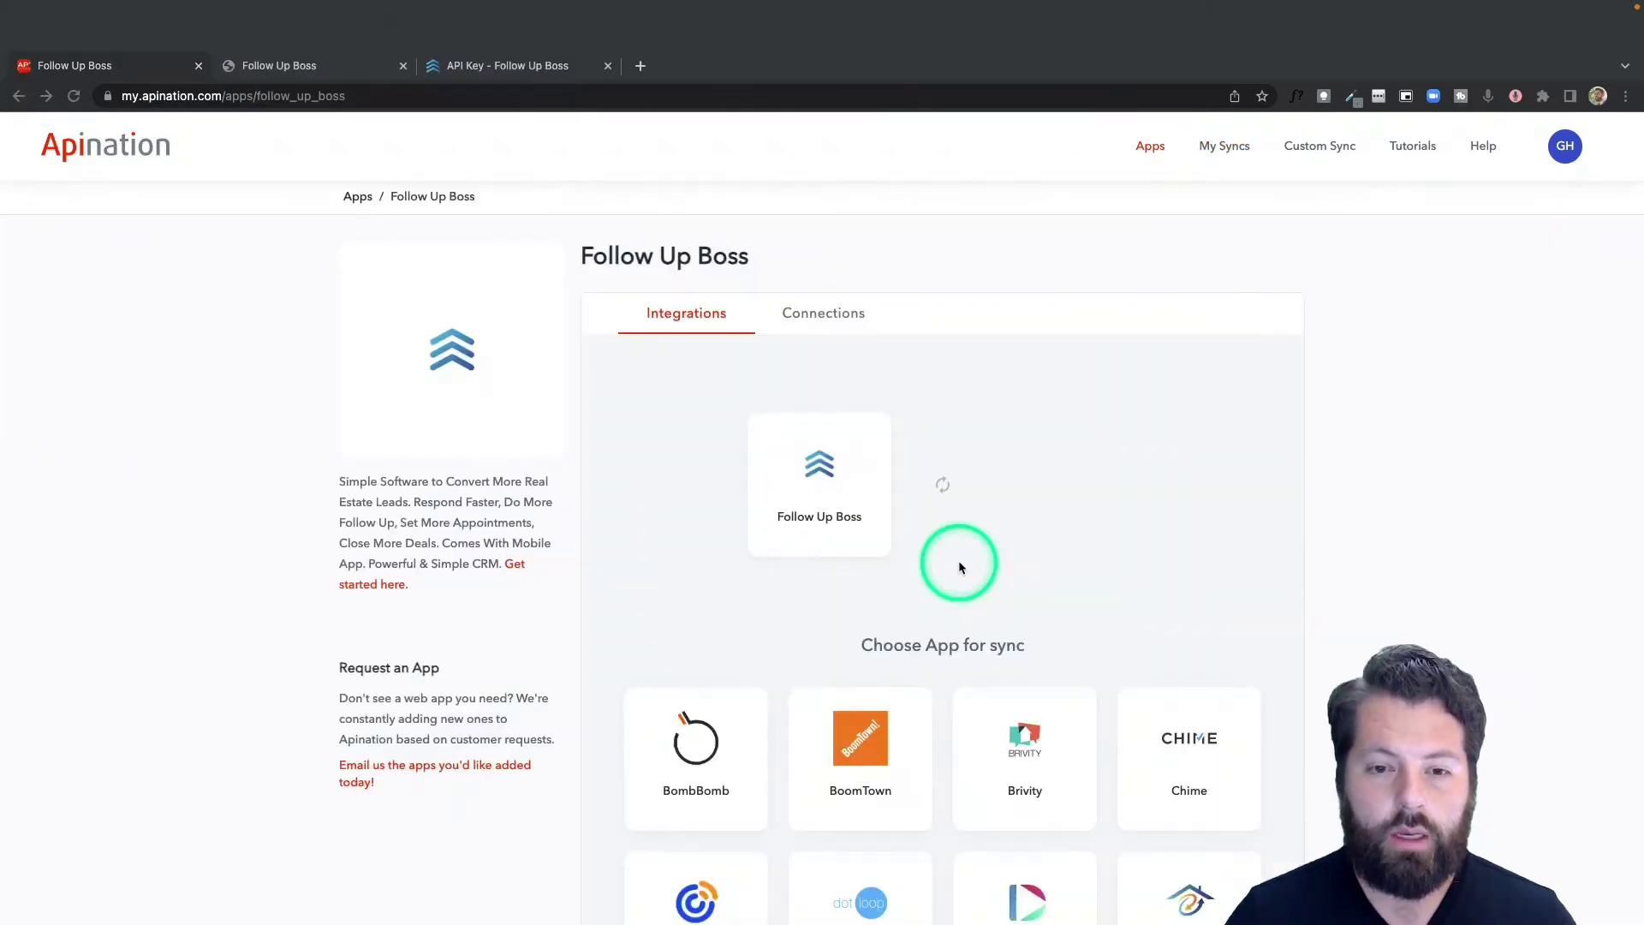
{"action": "scroll", "coordinate": [962, 558], "scroll_direction": "down", "scroll_amount": 5}
{"action": "left_click", "coordinate": [876, 602]}
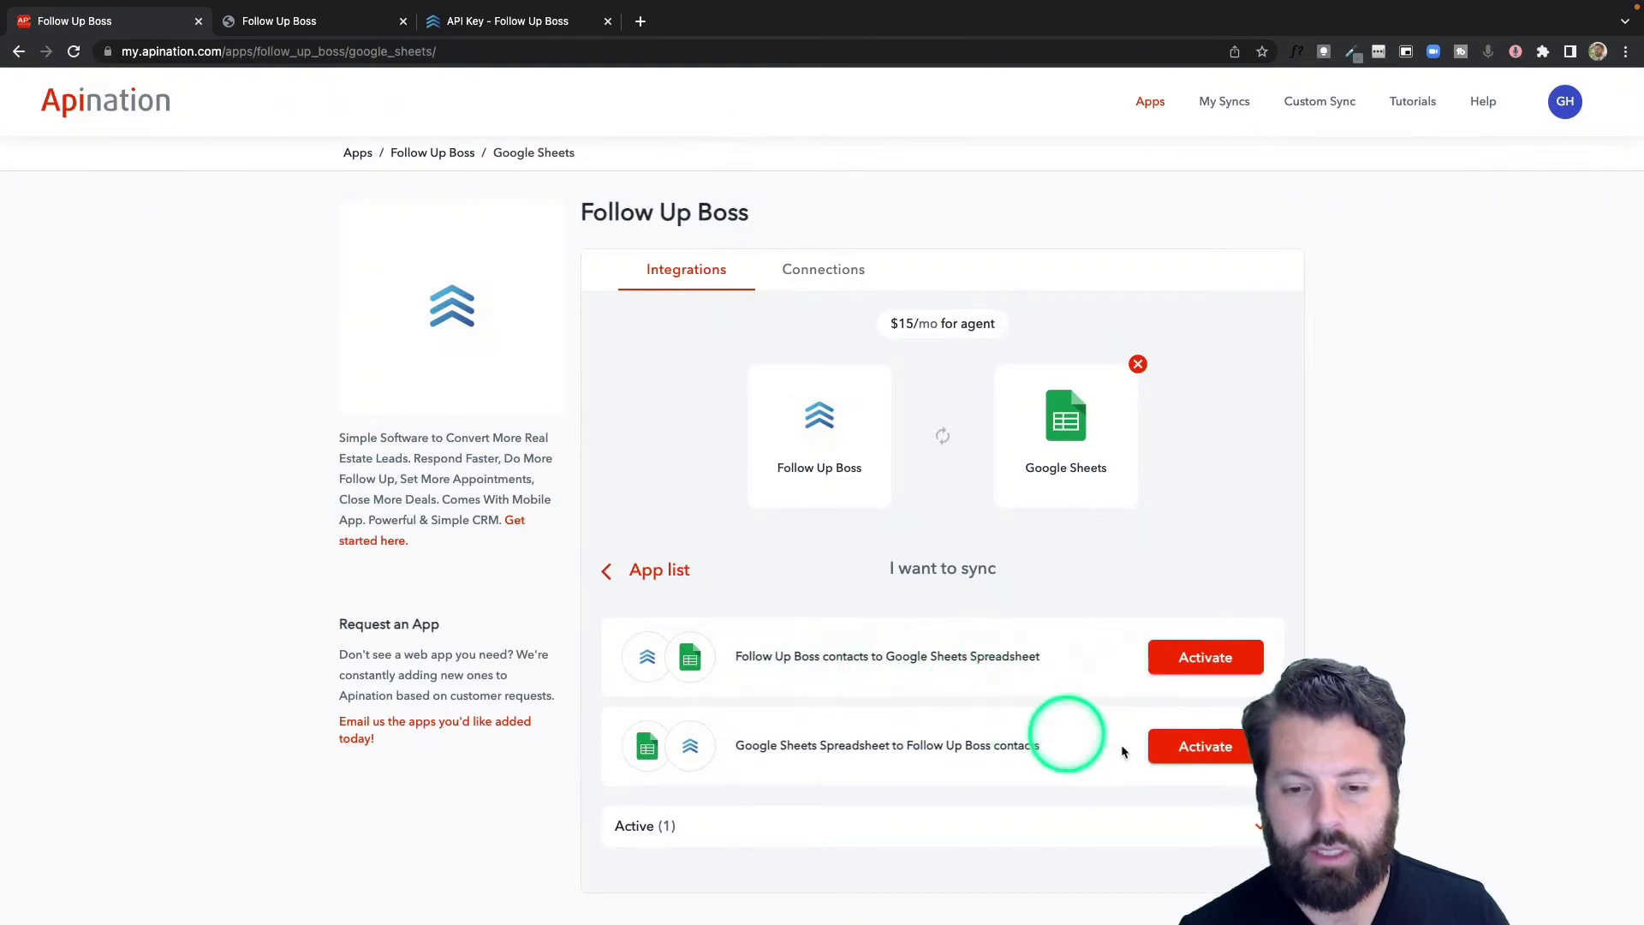
{"action": "left_click", "coordinate": [1194, 746]}
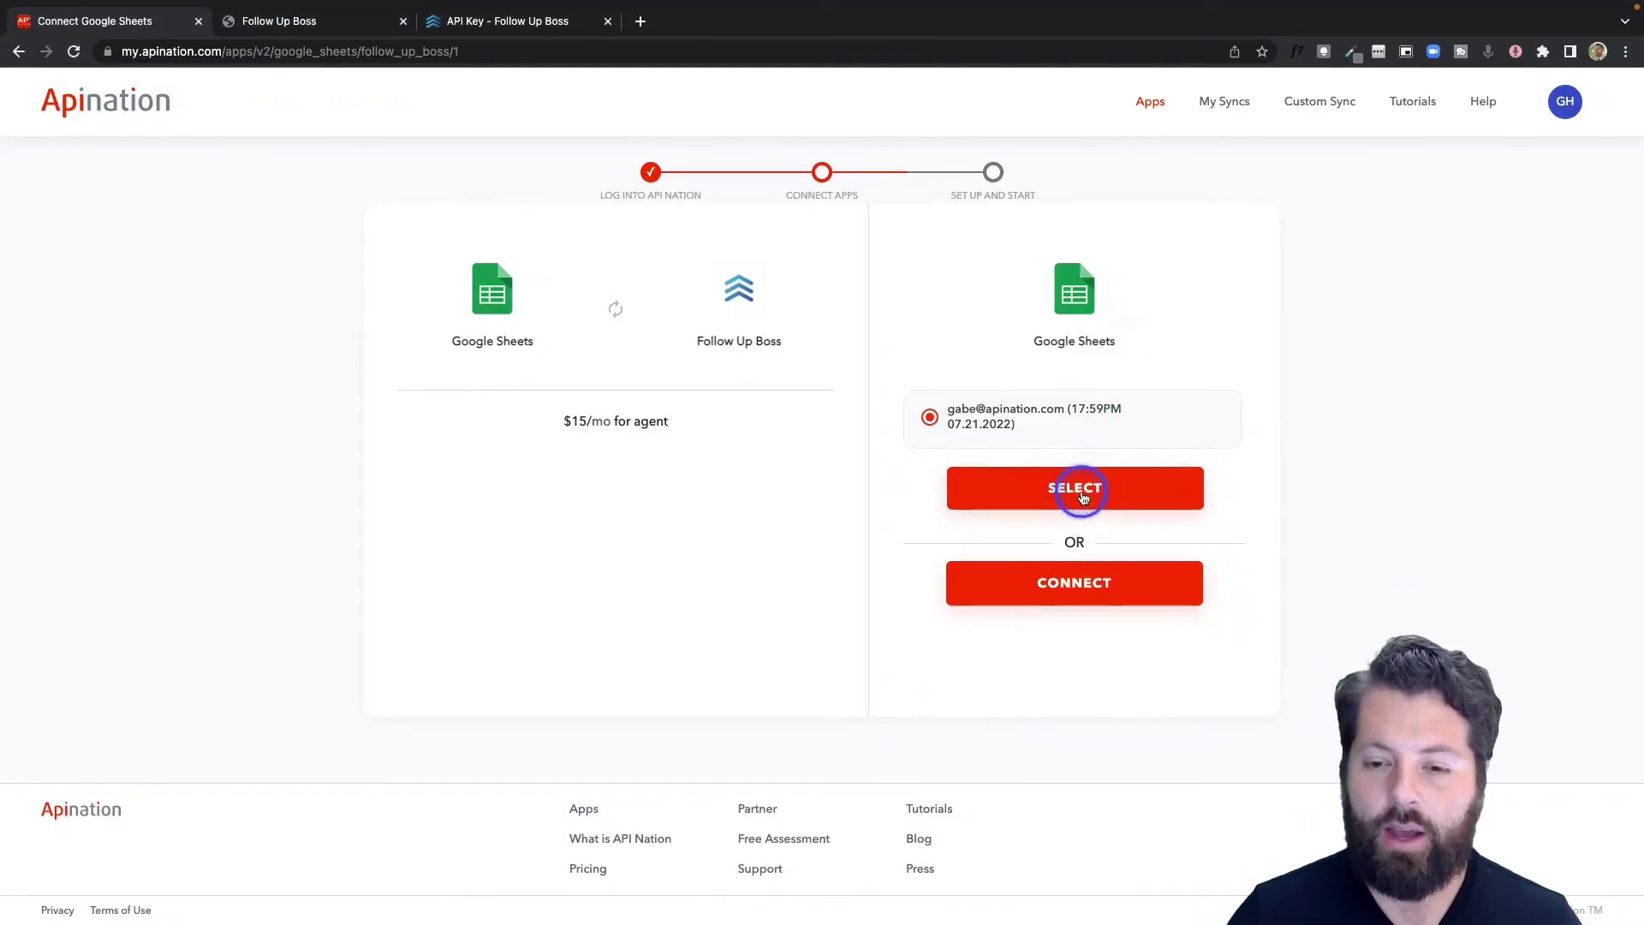
{"action": "left_click", "coordinate": [1076, 488]}
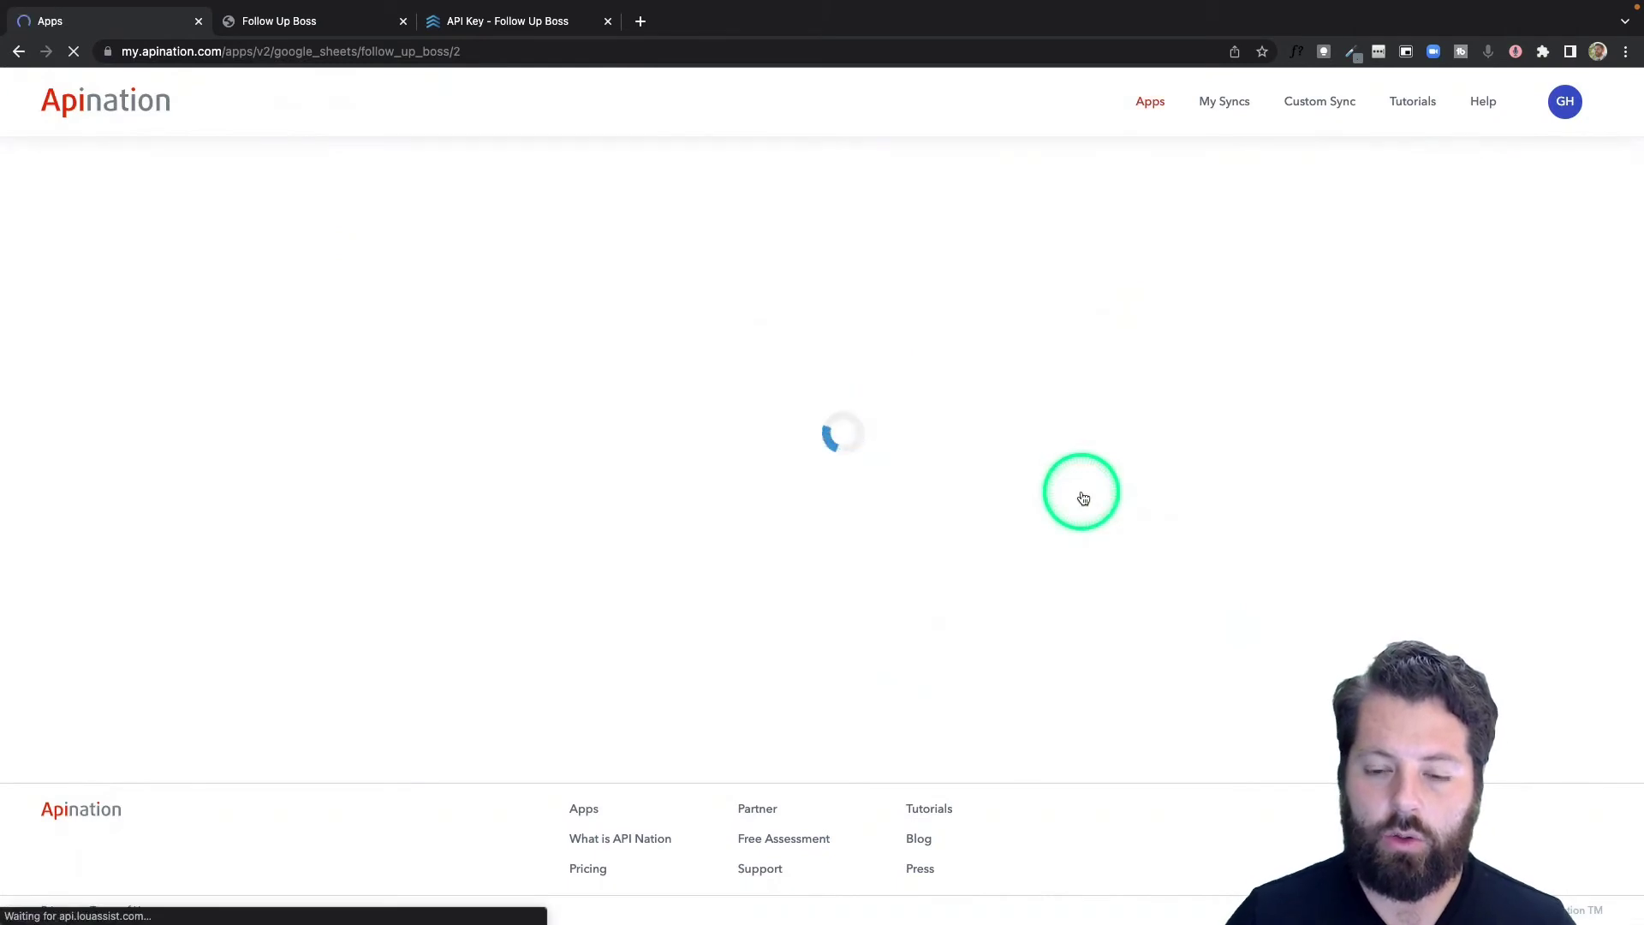
{"action": "left_click", "coordinate": [1094, 489]}
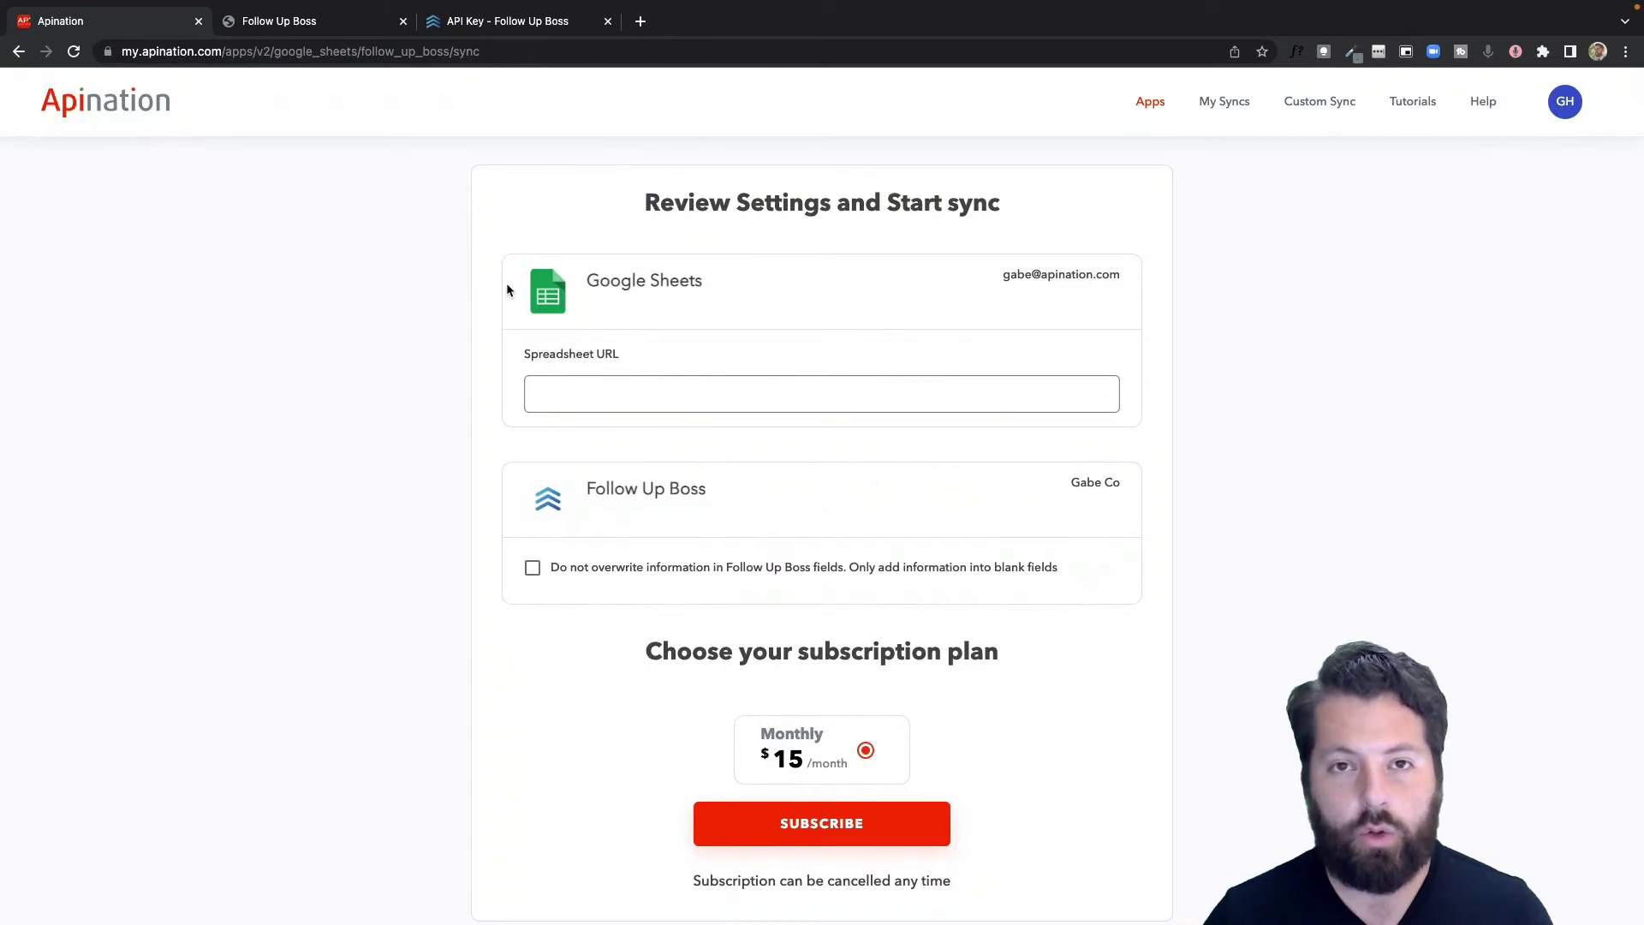
Step: Select the empty Spreadsheet URL field on the Review Settings and Start sync page
{"action": "left_click", "coordinate": [697, 396]}
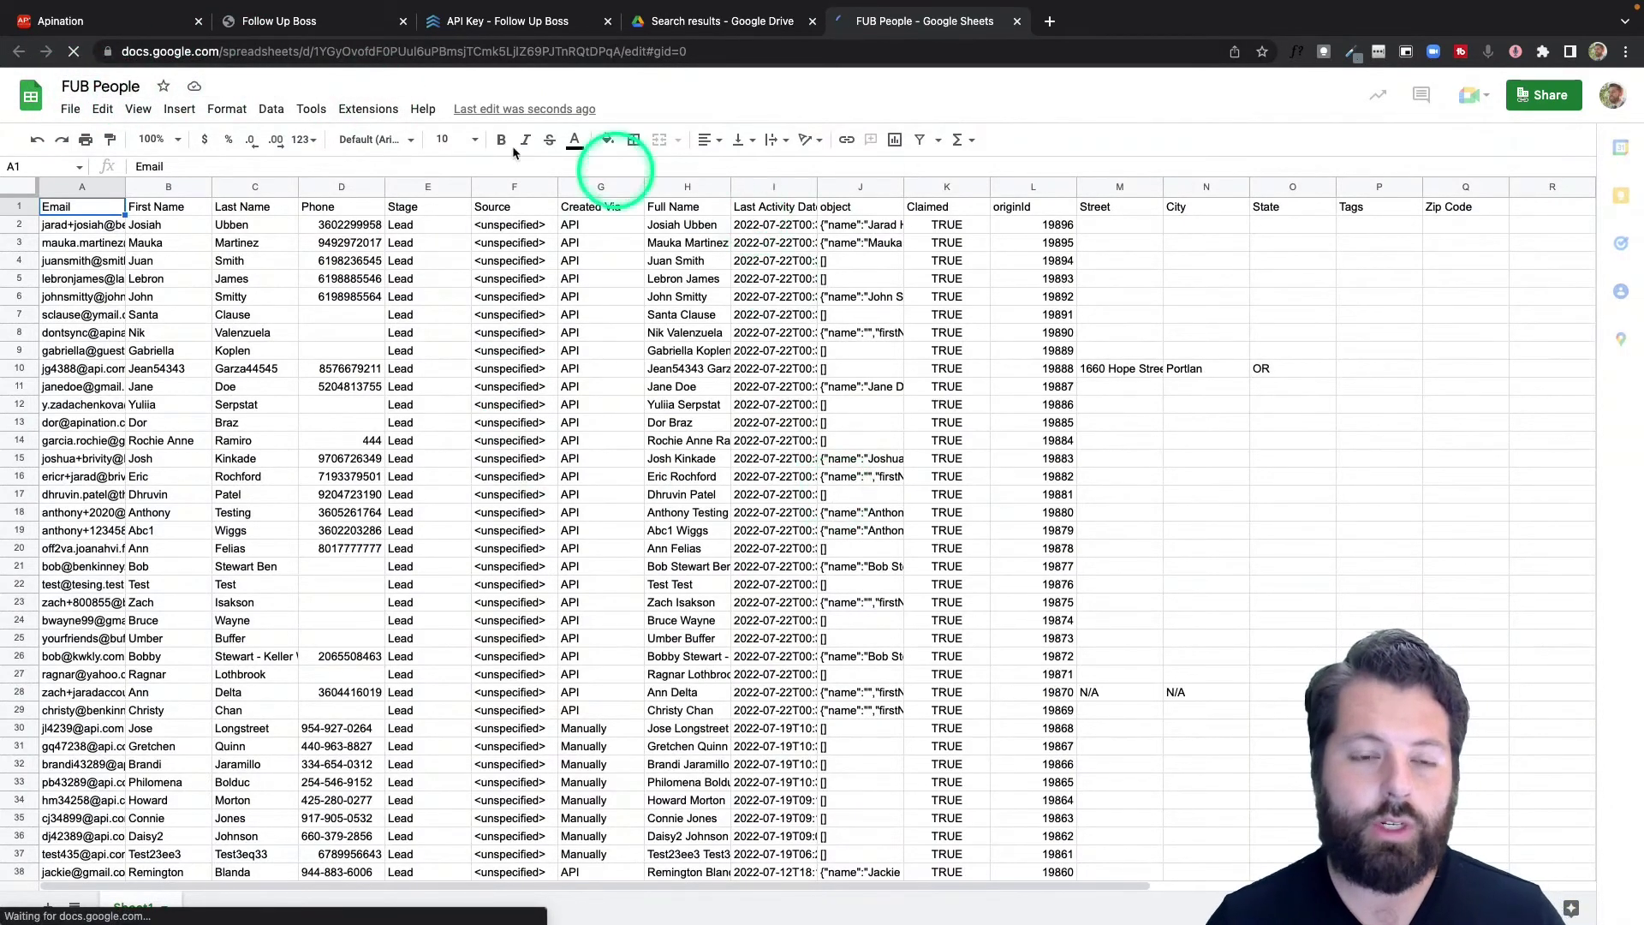
Step: Copy the FUB People sheet's web address and paste it into Apination's Spreadsheet URL field
{"action": "left_click", "coordinate": [256, 53]}
{"action": "key", "text": "ctrl+c"}
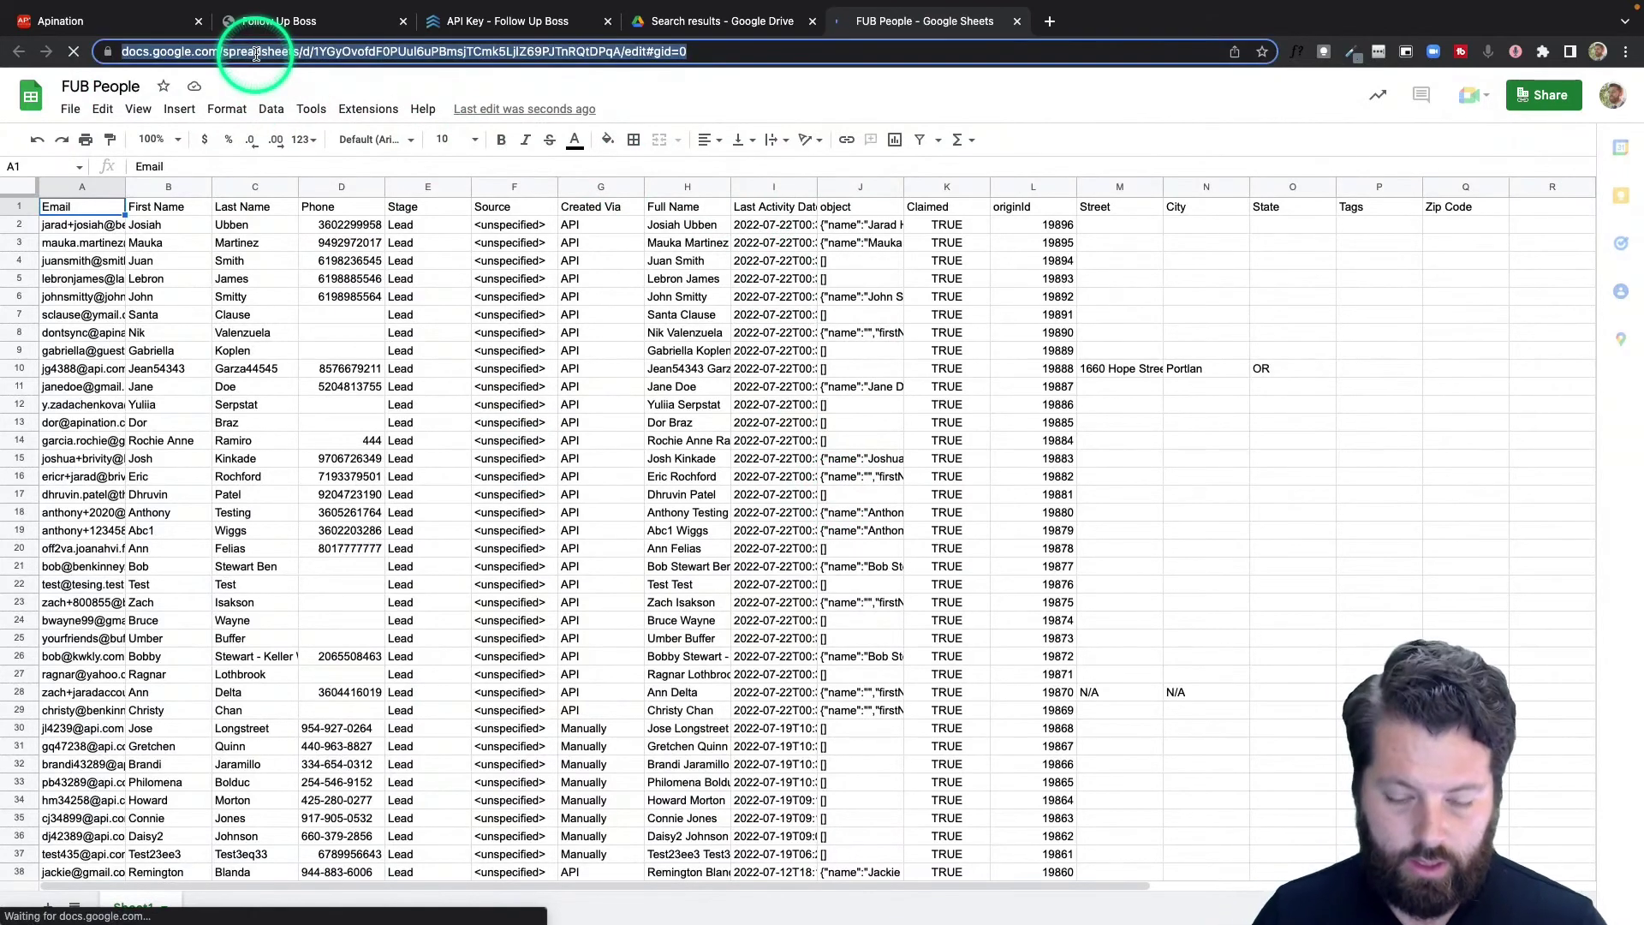
{"action": "left_click", "coordinate": [133, 22]}
{"action": "left_click", "coordinate": [759, 400]}
{"action": "key", "text": "ctrl+v"}
Step: Enable 'Do not overwrite information in Follow Up Boss fields' and subscribe on the Monthly $15 plan
{"action": "scroll", "coordinate": [1002, 592], "scroll_direction": "down", "scroll_amount": 2}
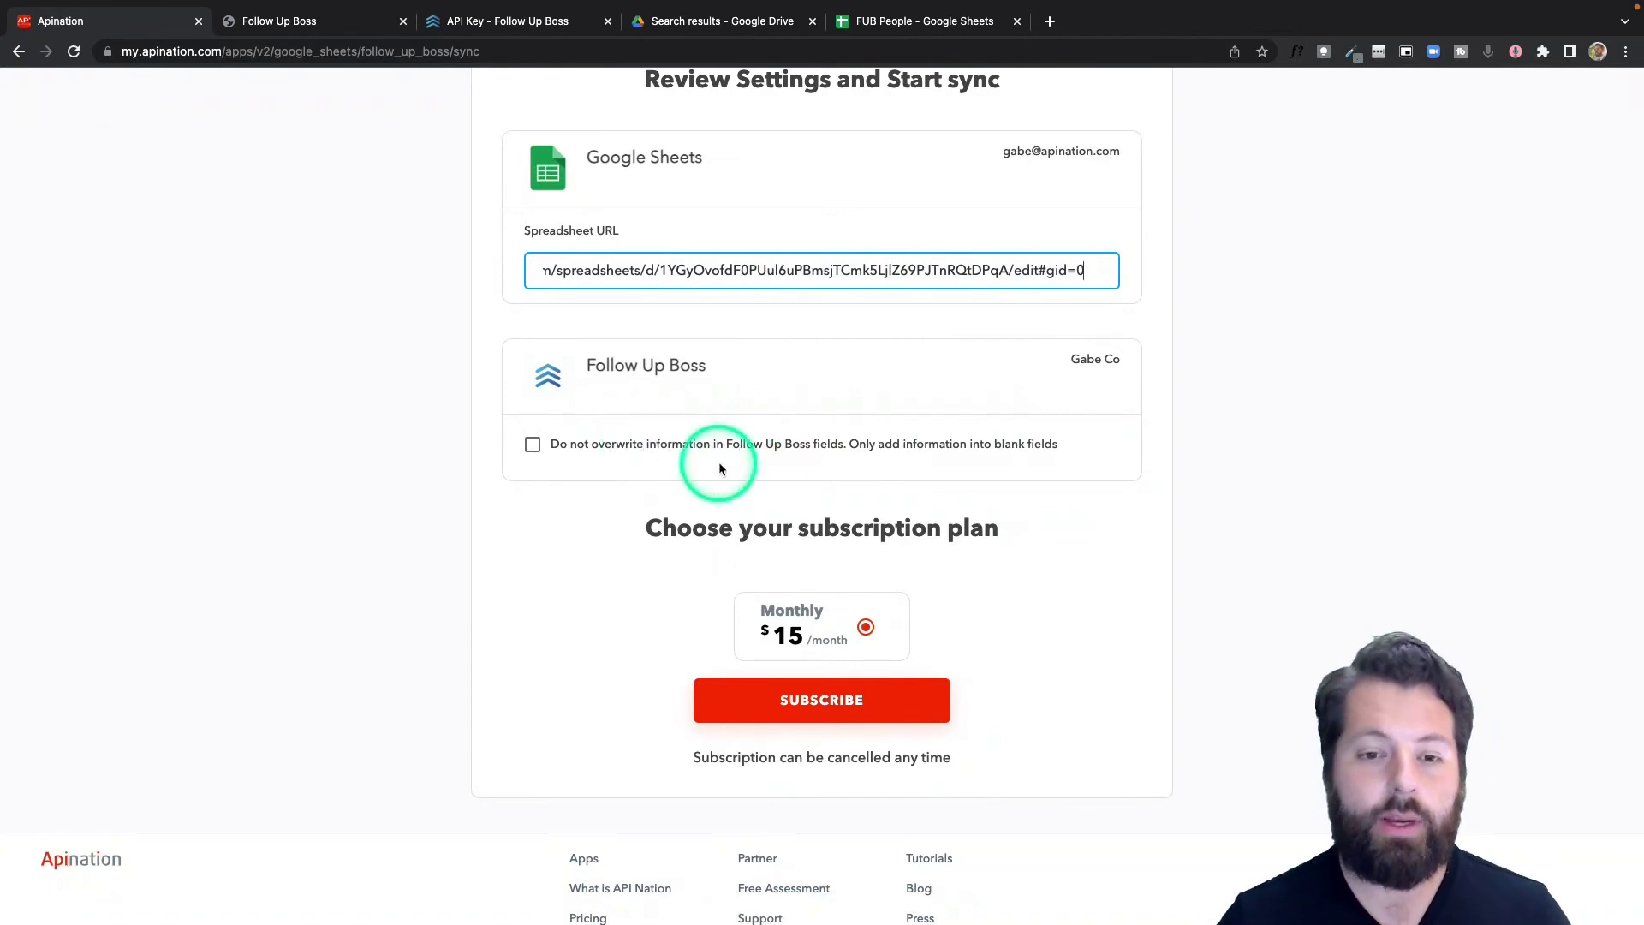
{"action": "left_click", "coordinate": [602, 452]}
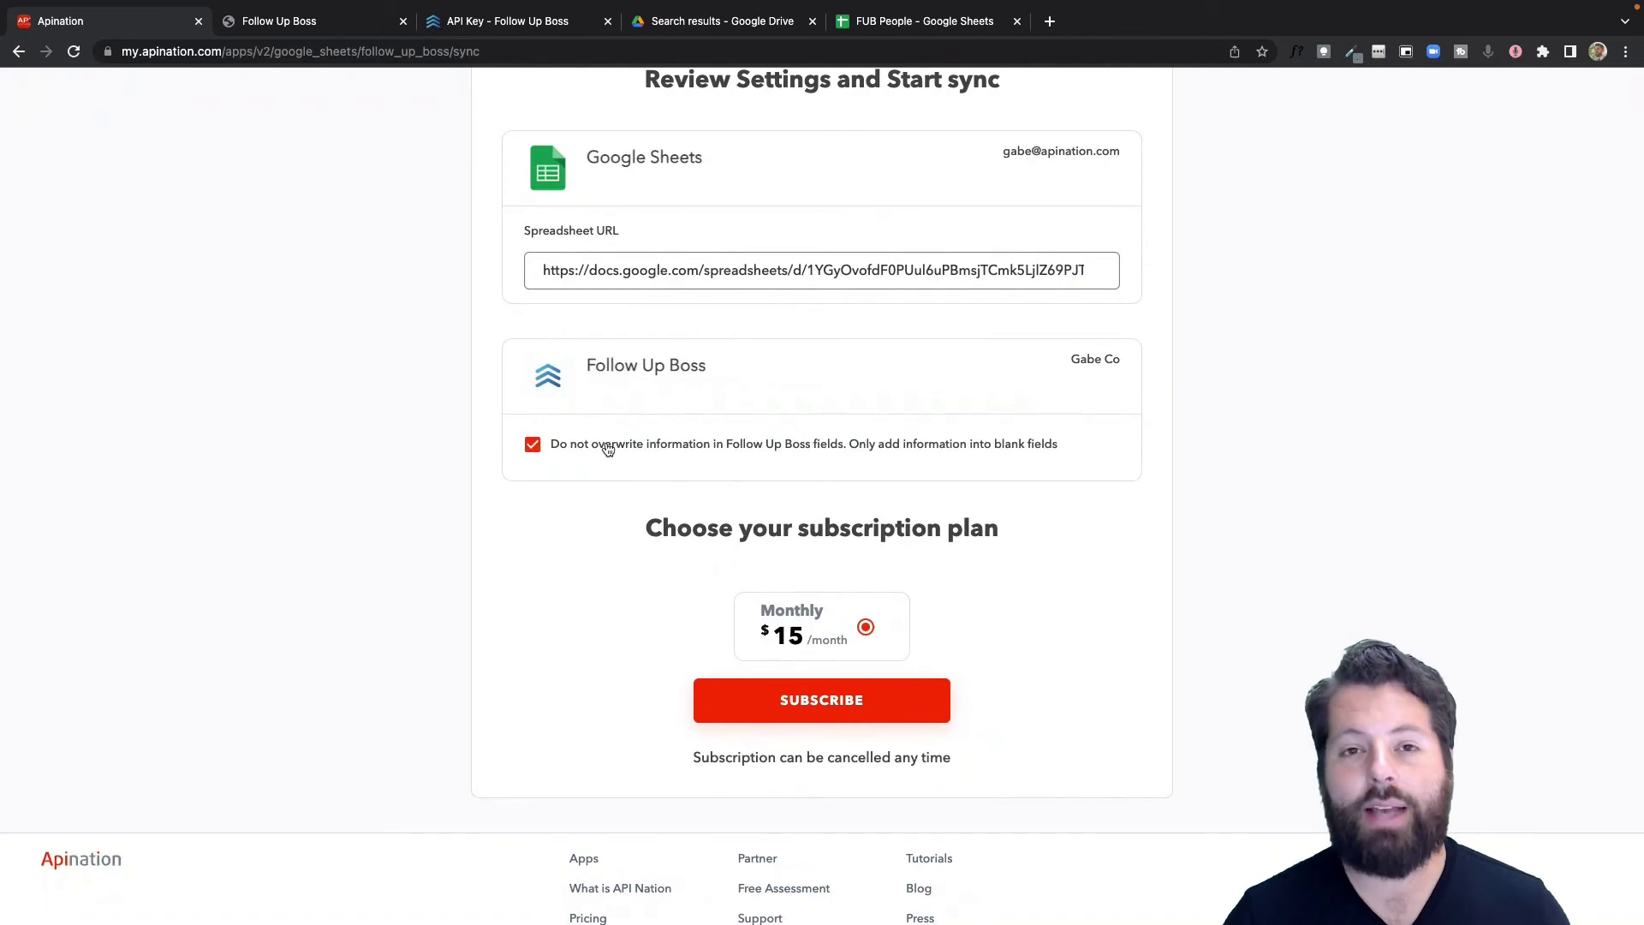
{"action": "left_click", "coordinate": [608, 450]}
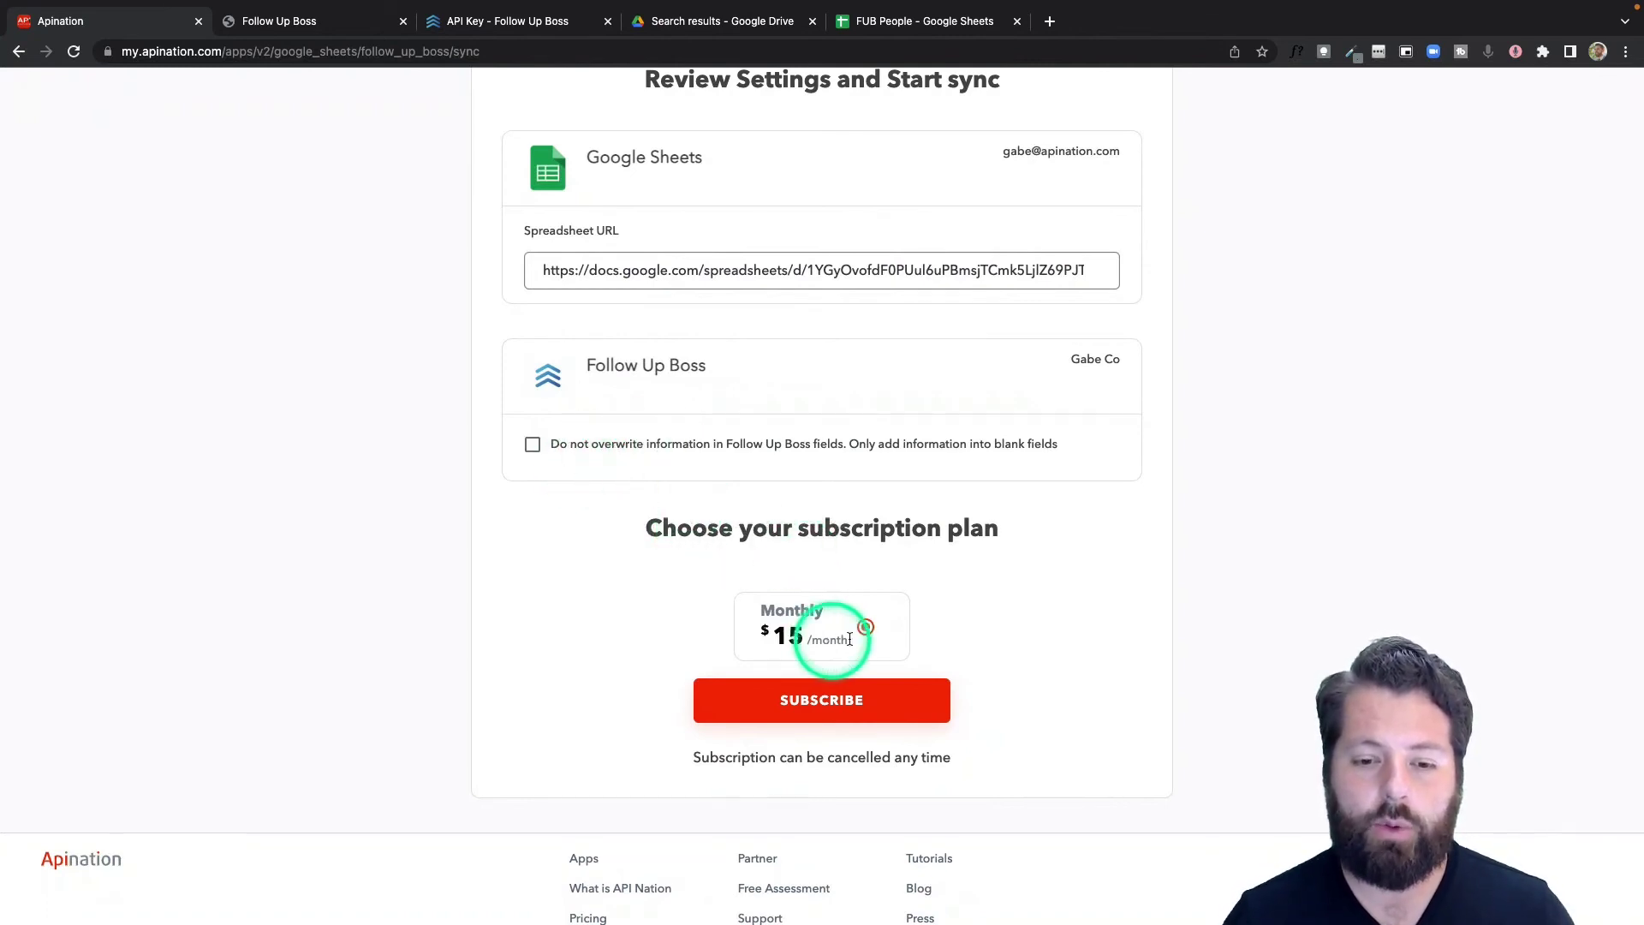
{"action": "left_click", "coordinate": [1028, 434]}
{"action": "left_click", "coordinate": [837, 706]}
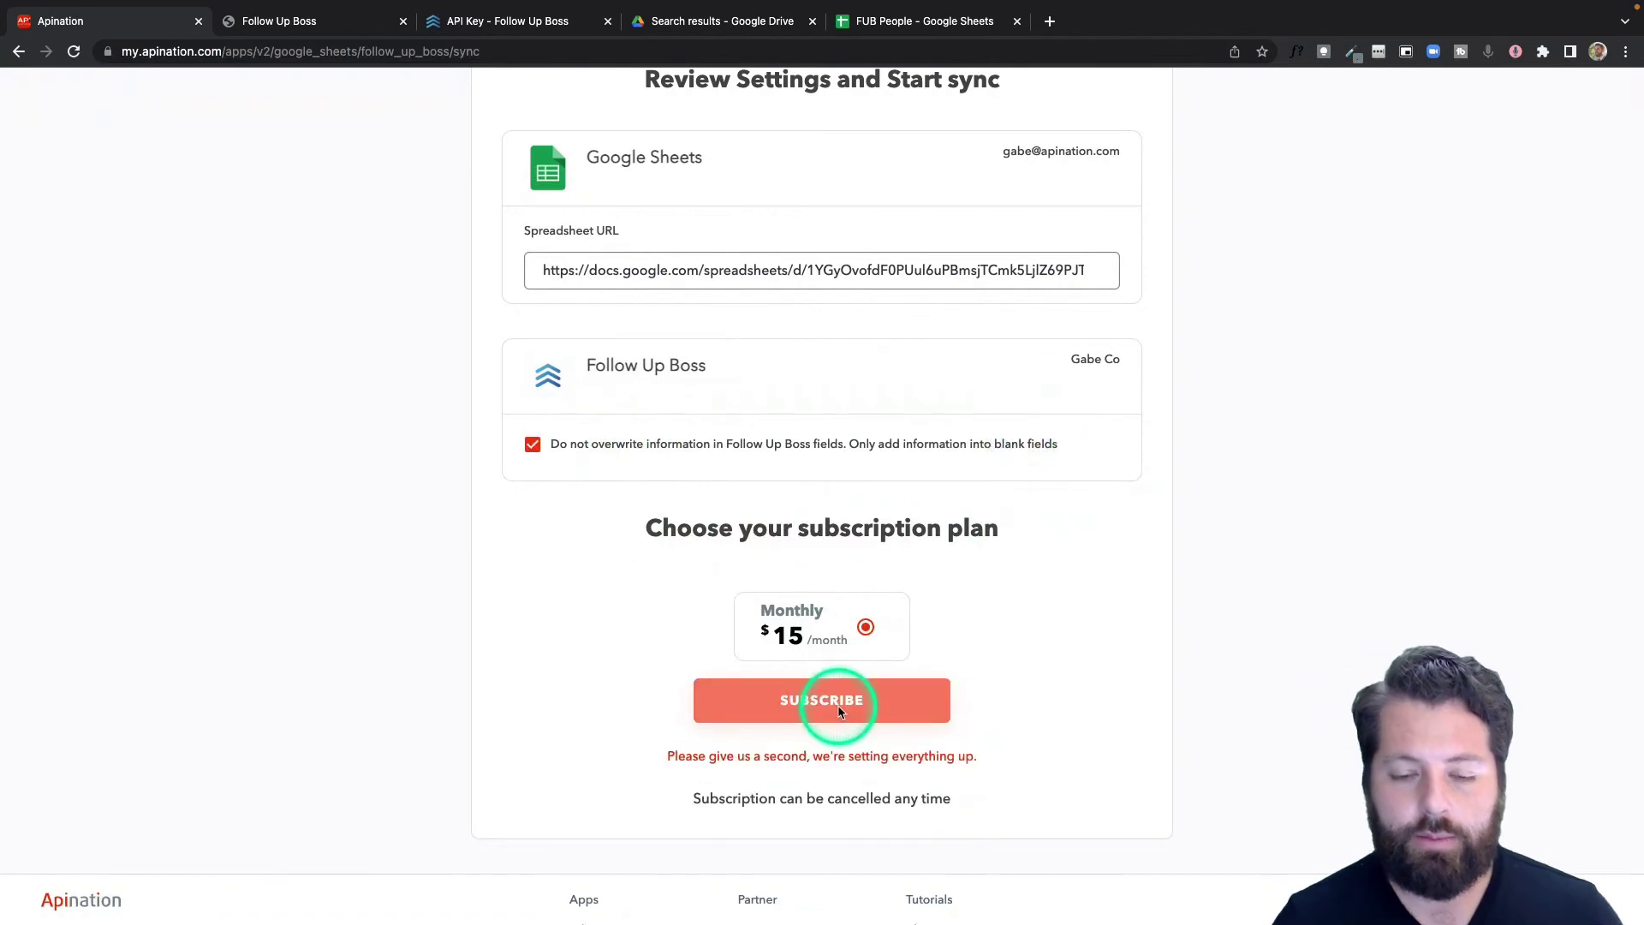
{"action": "scroll", "coordinate": [847, 587], "scroll_direction": "down", "scroll_amount": 2}
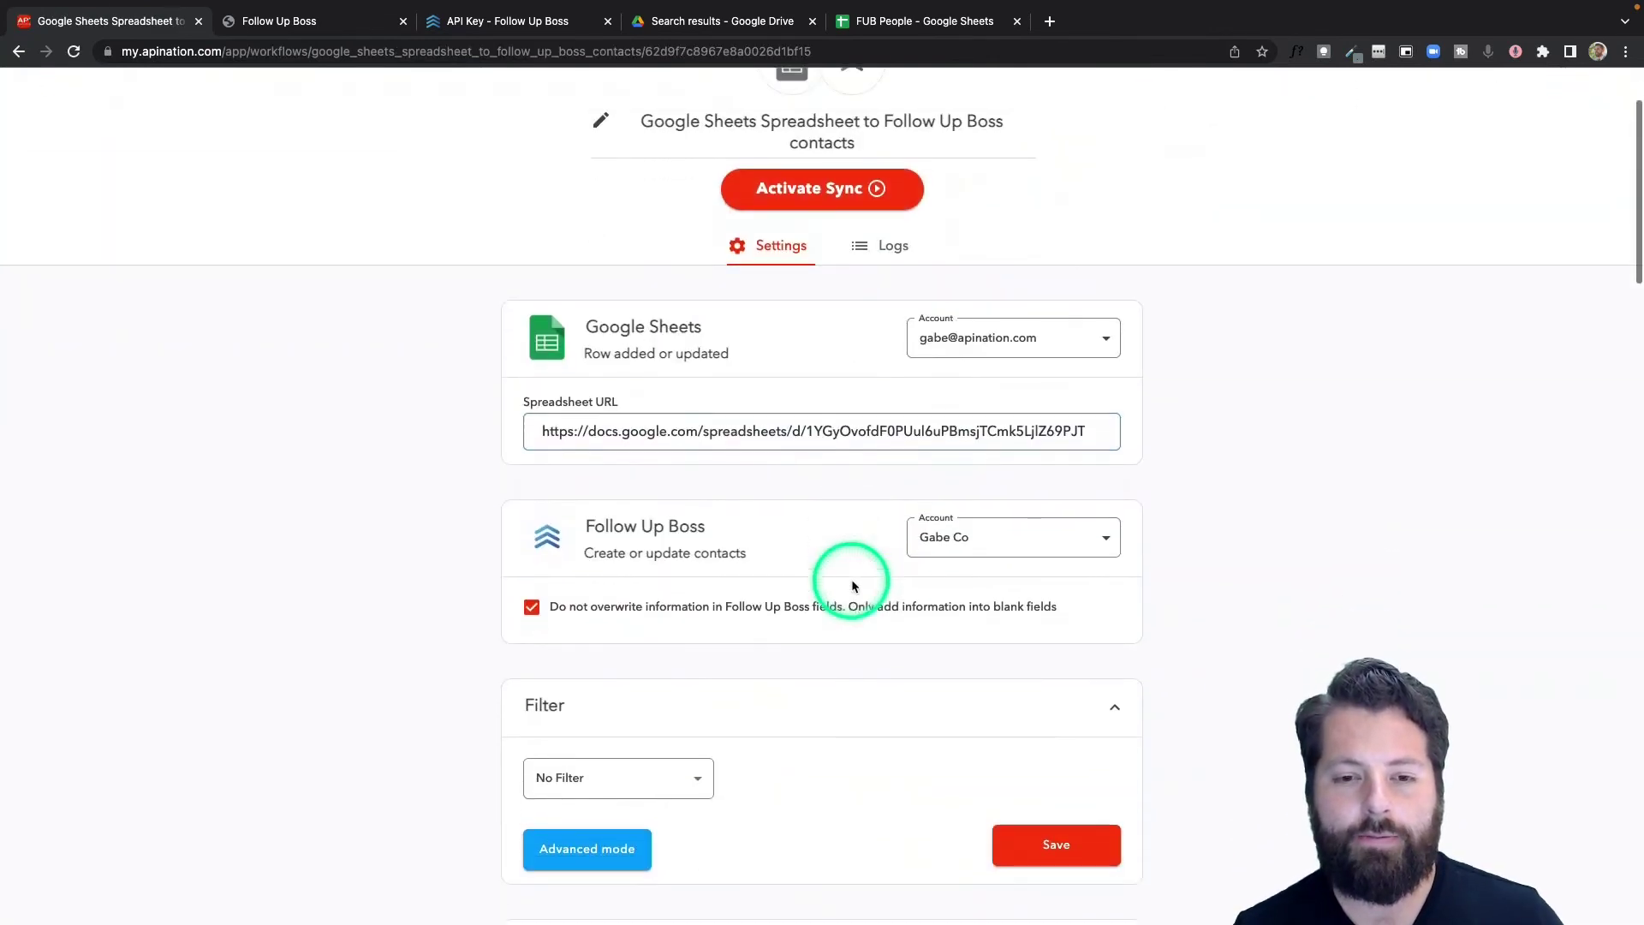
{"action": "scroll", "coordinate": [809, 671], "scroll_direction": "down", "scroll_amount": 1}
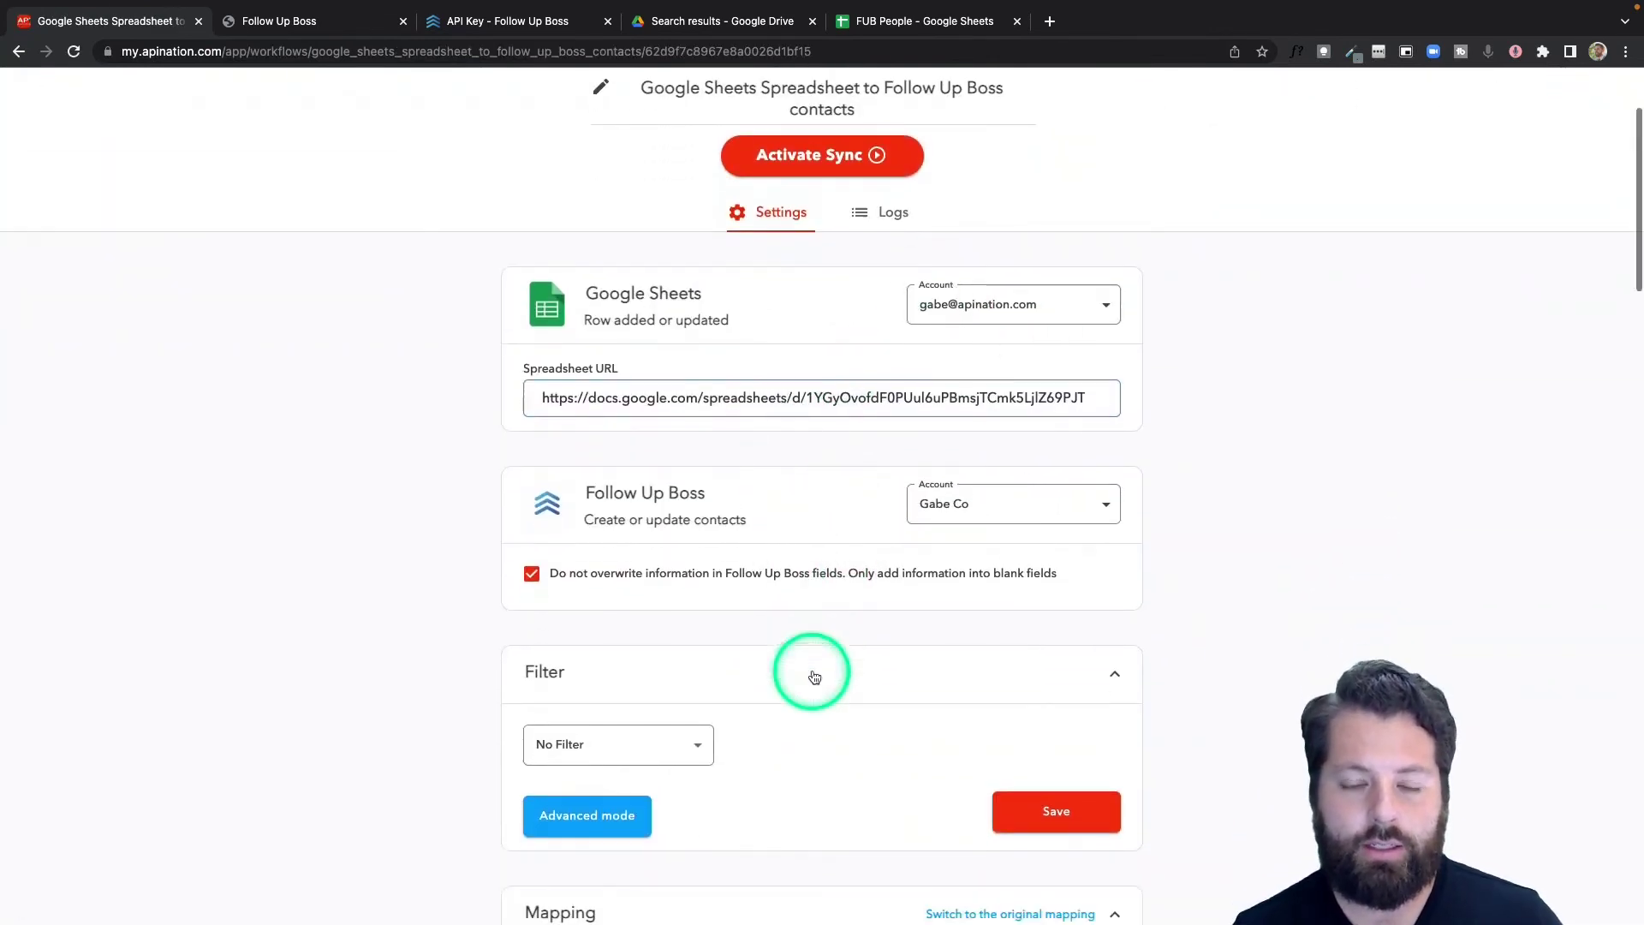
{"action": "scroll", "coordinate": [823, 558], "scroll_direction": "down", "scroll_amount": 2}
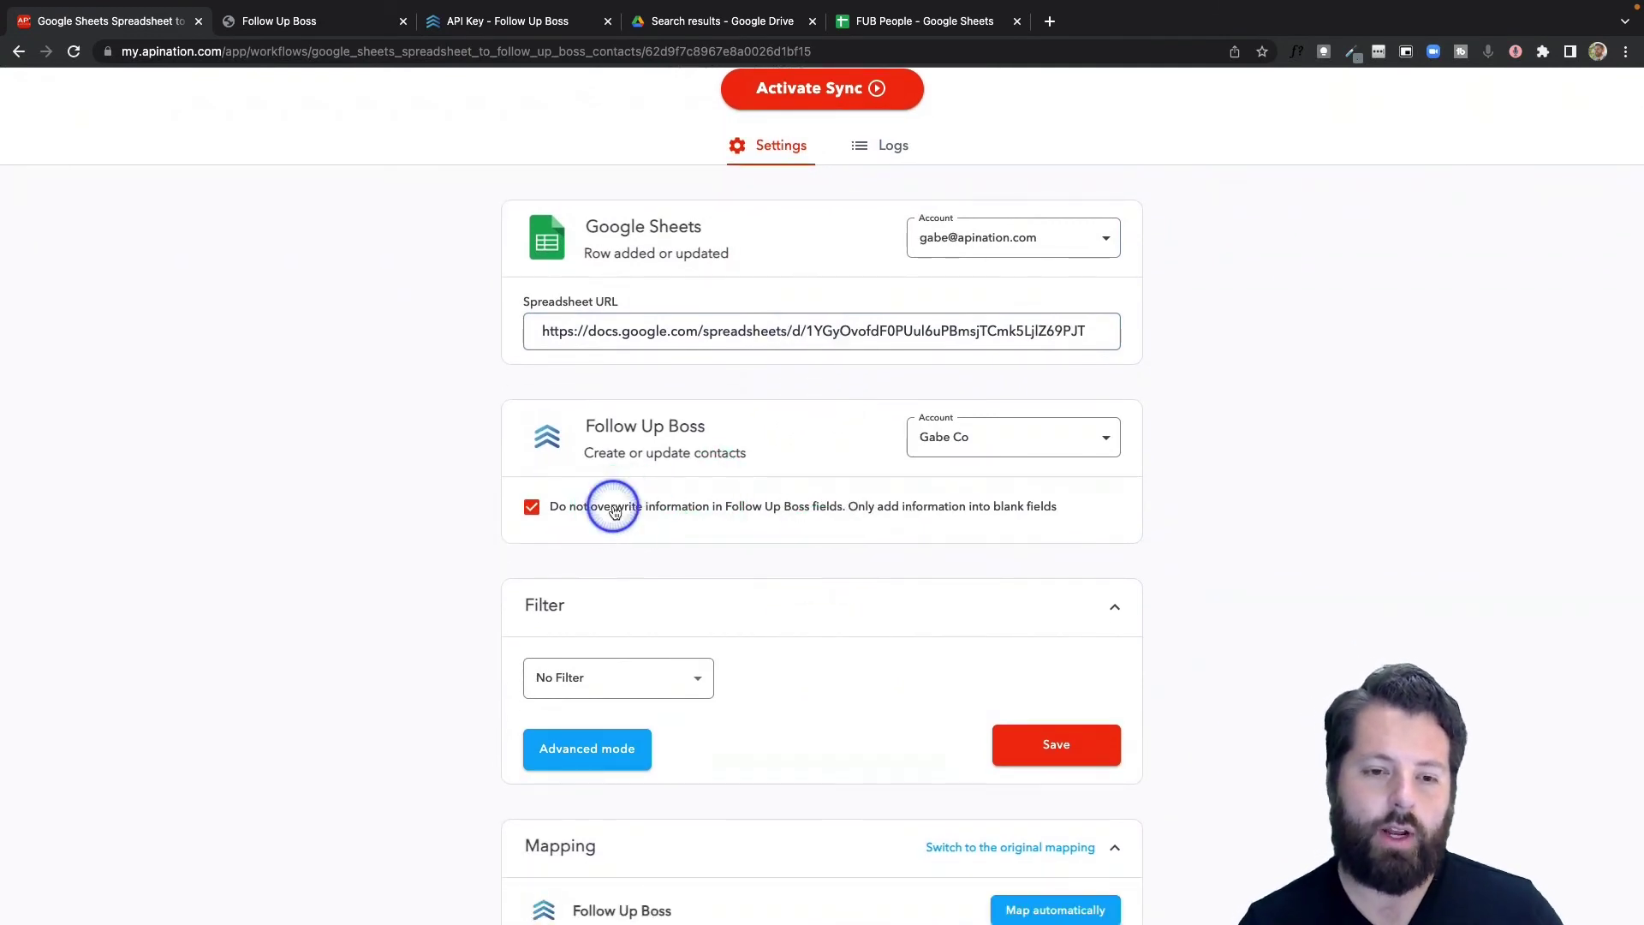
{"action": "left_click", "coordinate": [614, 512]}
{"action": "left_click", "coordinate": [614, 511]}
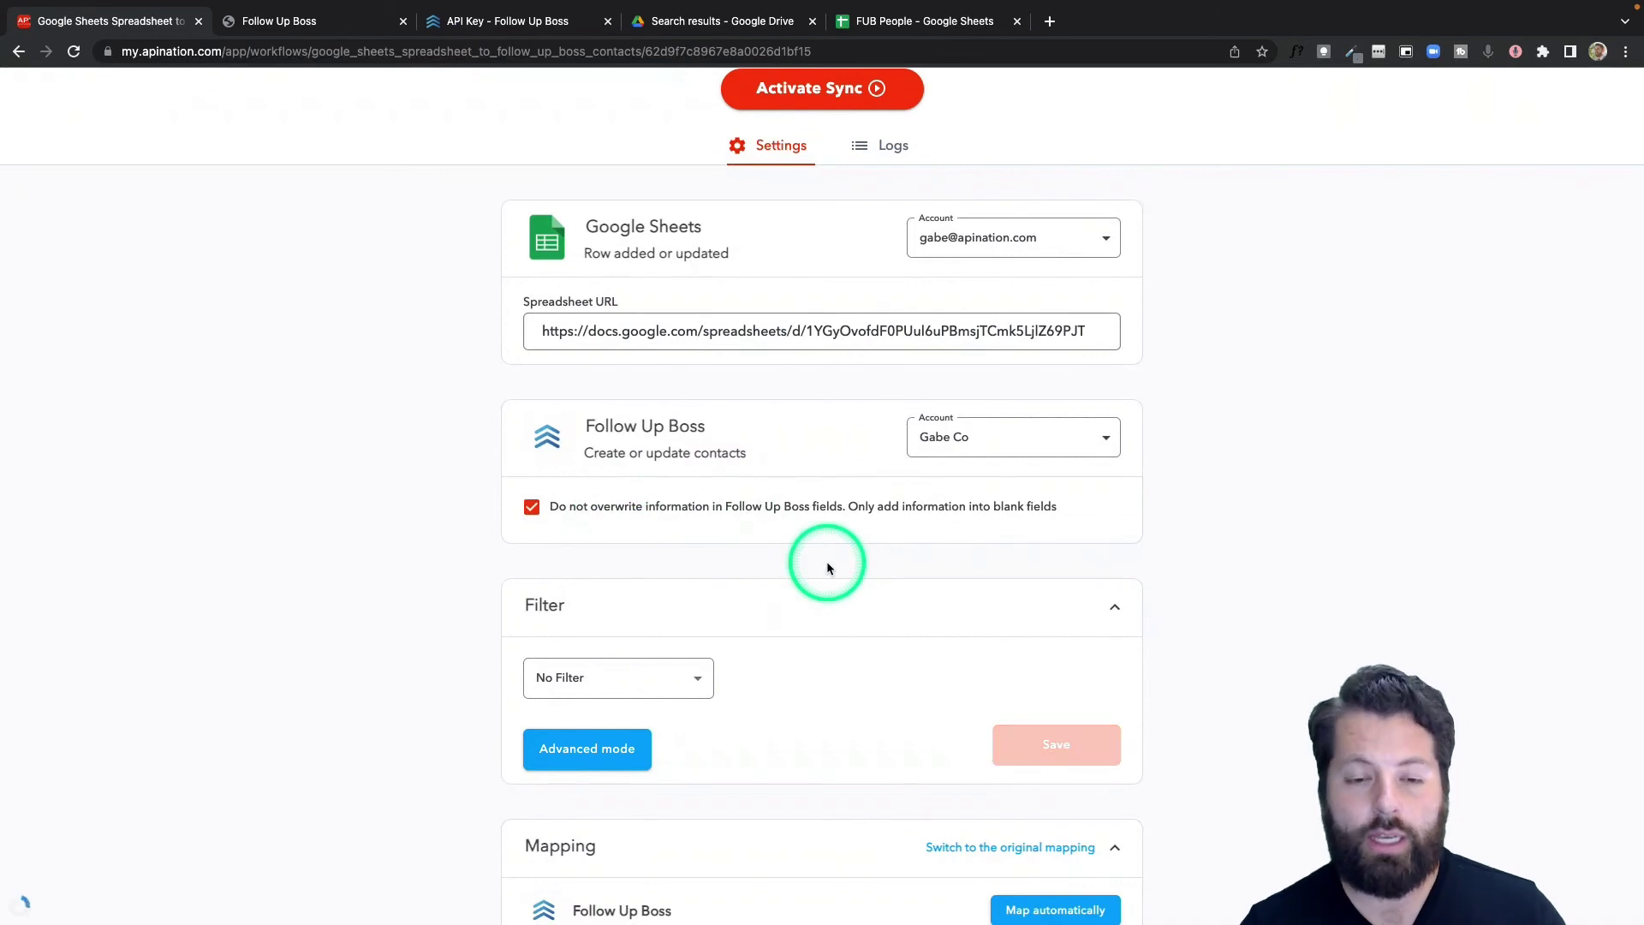
{"action": "scroll", "coordinate": [827, 565], "scroll_direction": "down", "scroll_amount": 5}
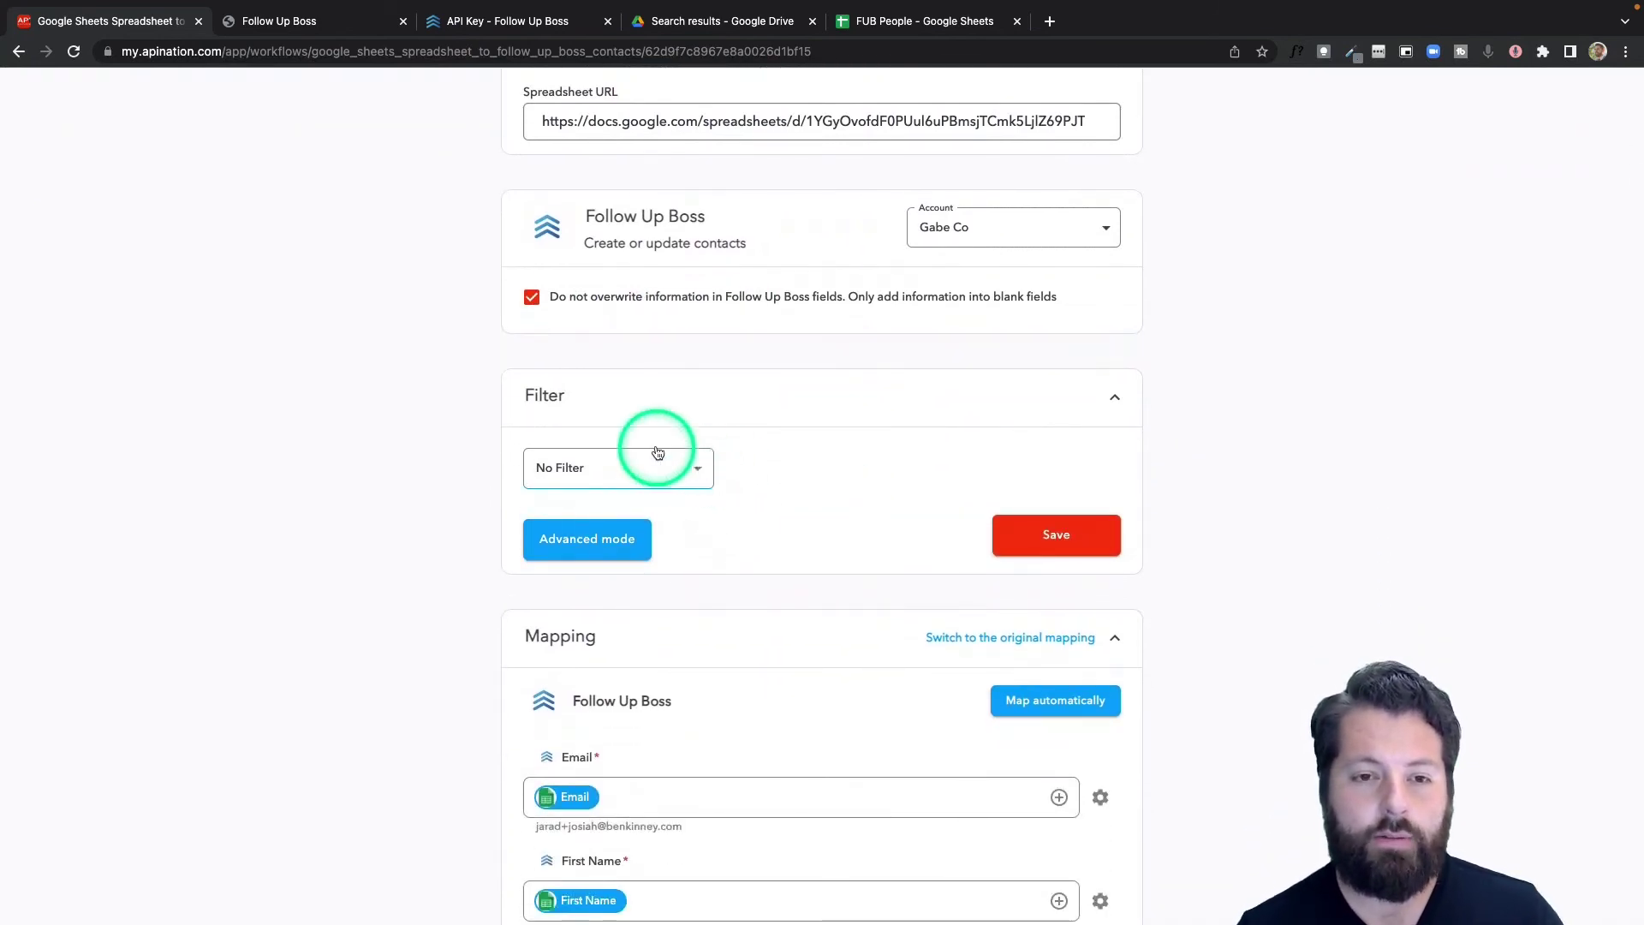
{"action": "scroll", "coordinate": [745, 528], "scroll_direction": "down", "scroll_amount": 15}
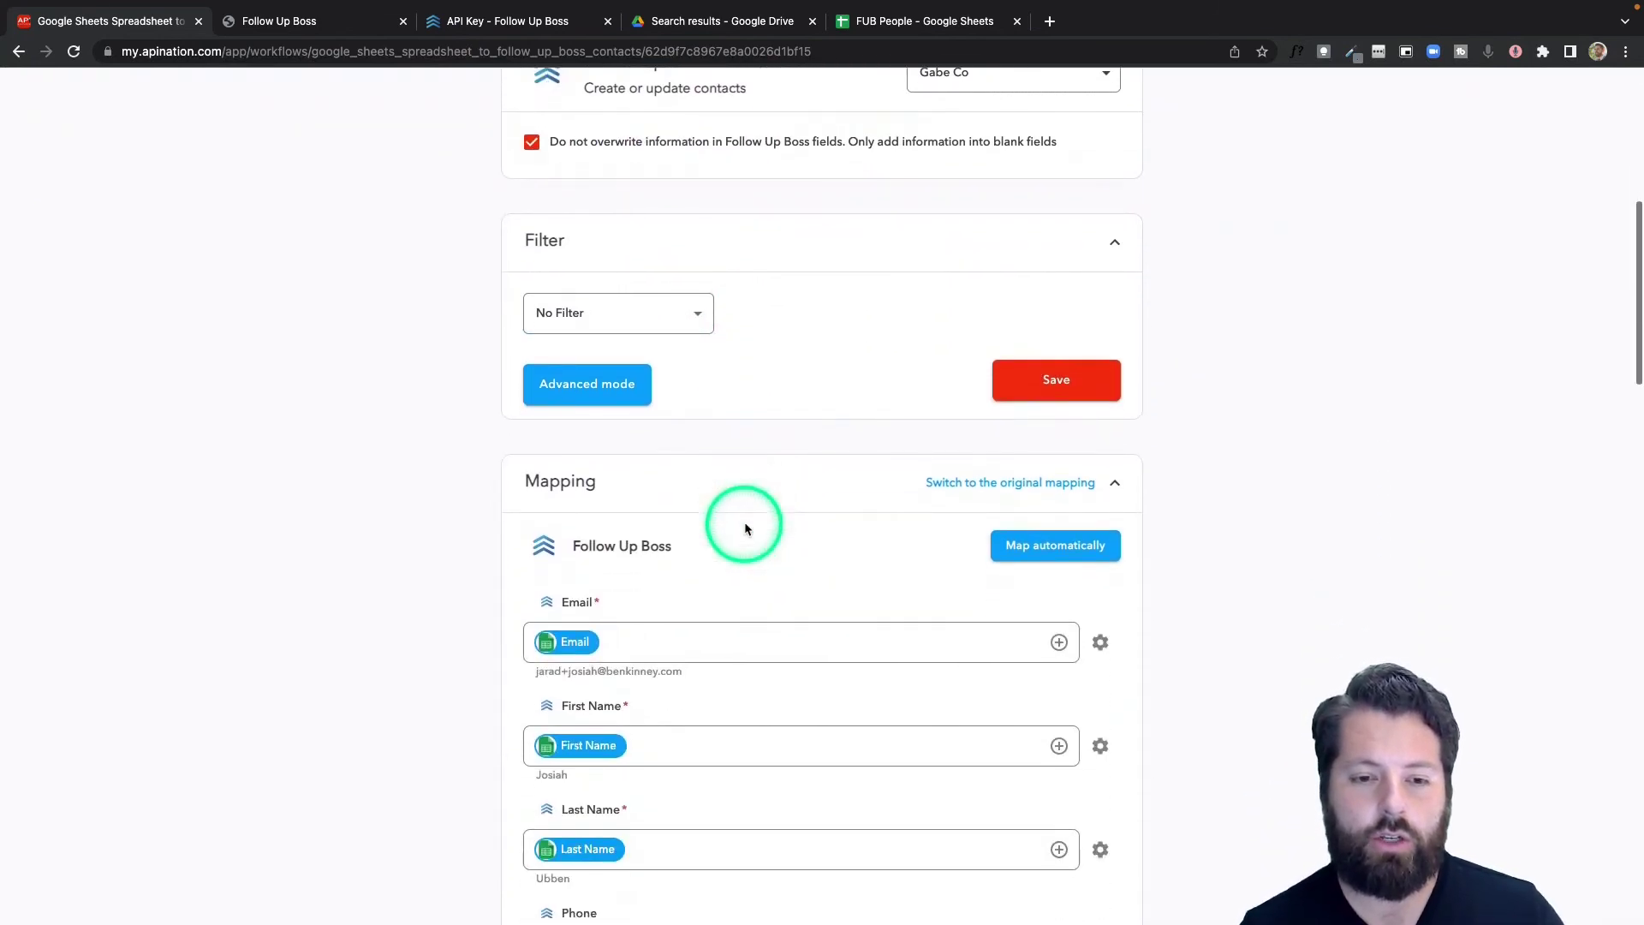
{"action": "scroll", "coordinate": [745, 529], "scroll_direction": "down", "scroll_amount": 12}
{"action": "scroll", "coordinate": [745, 528], "scroll_direction": "down", "scroll_amount": 4}
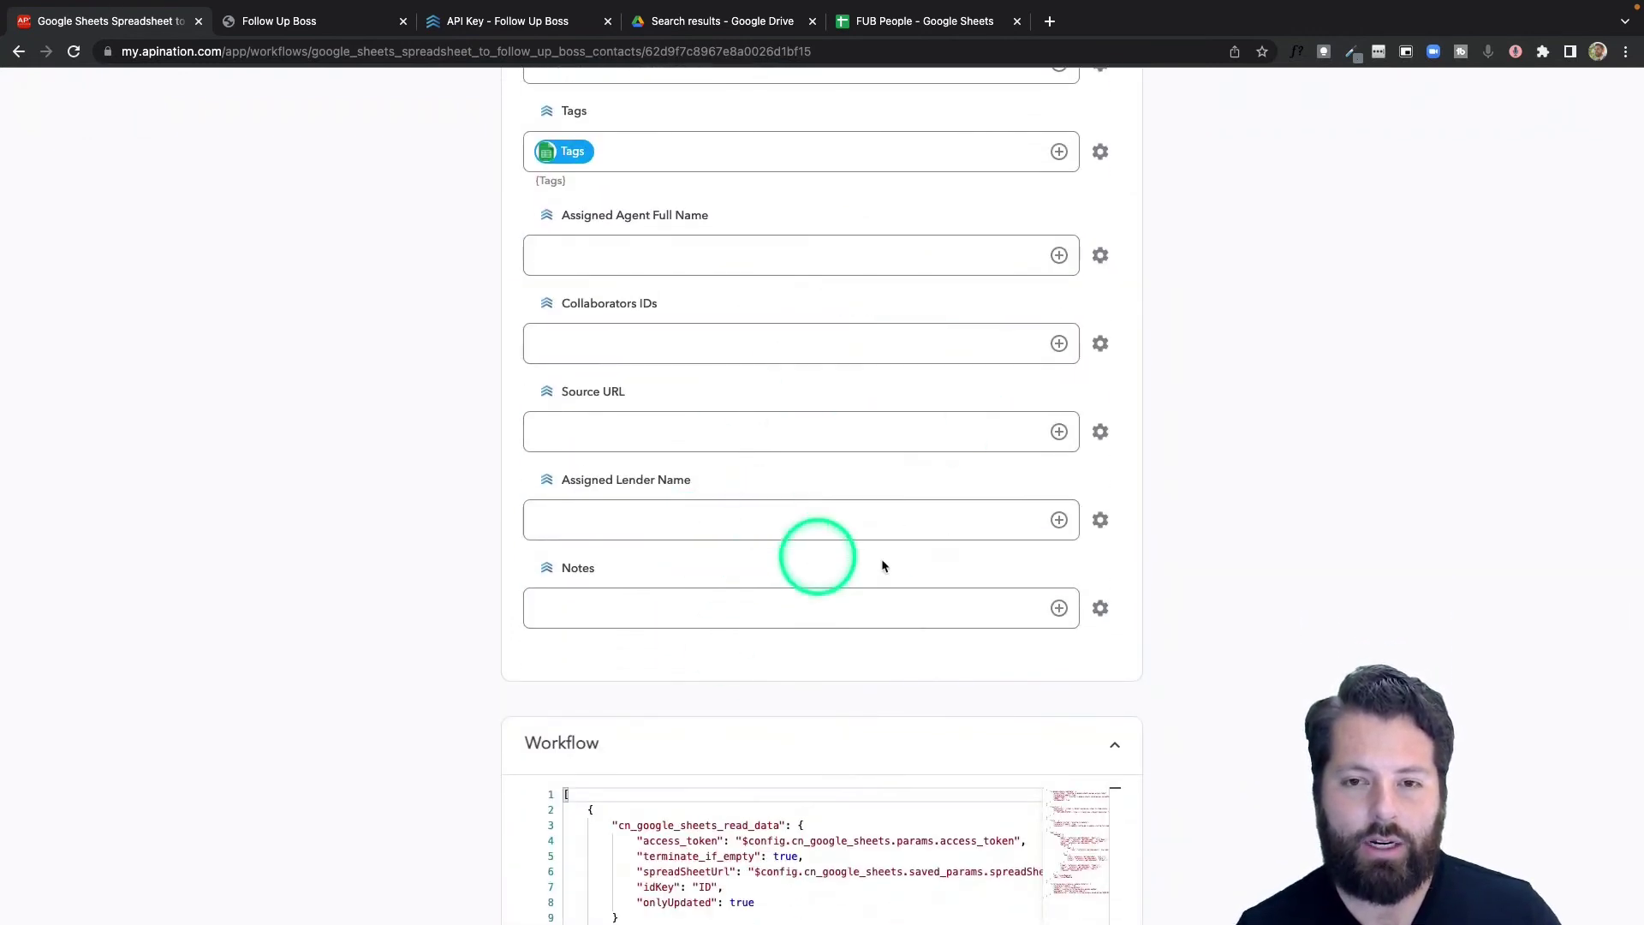
{"action": "left_click", "coordinate": [931, 521]}
{"action": "scroll", "coordinate": [932, 522], "scroll_direction": "up", "scroll_amount": 1}
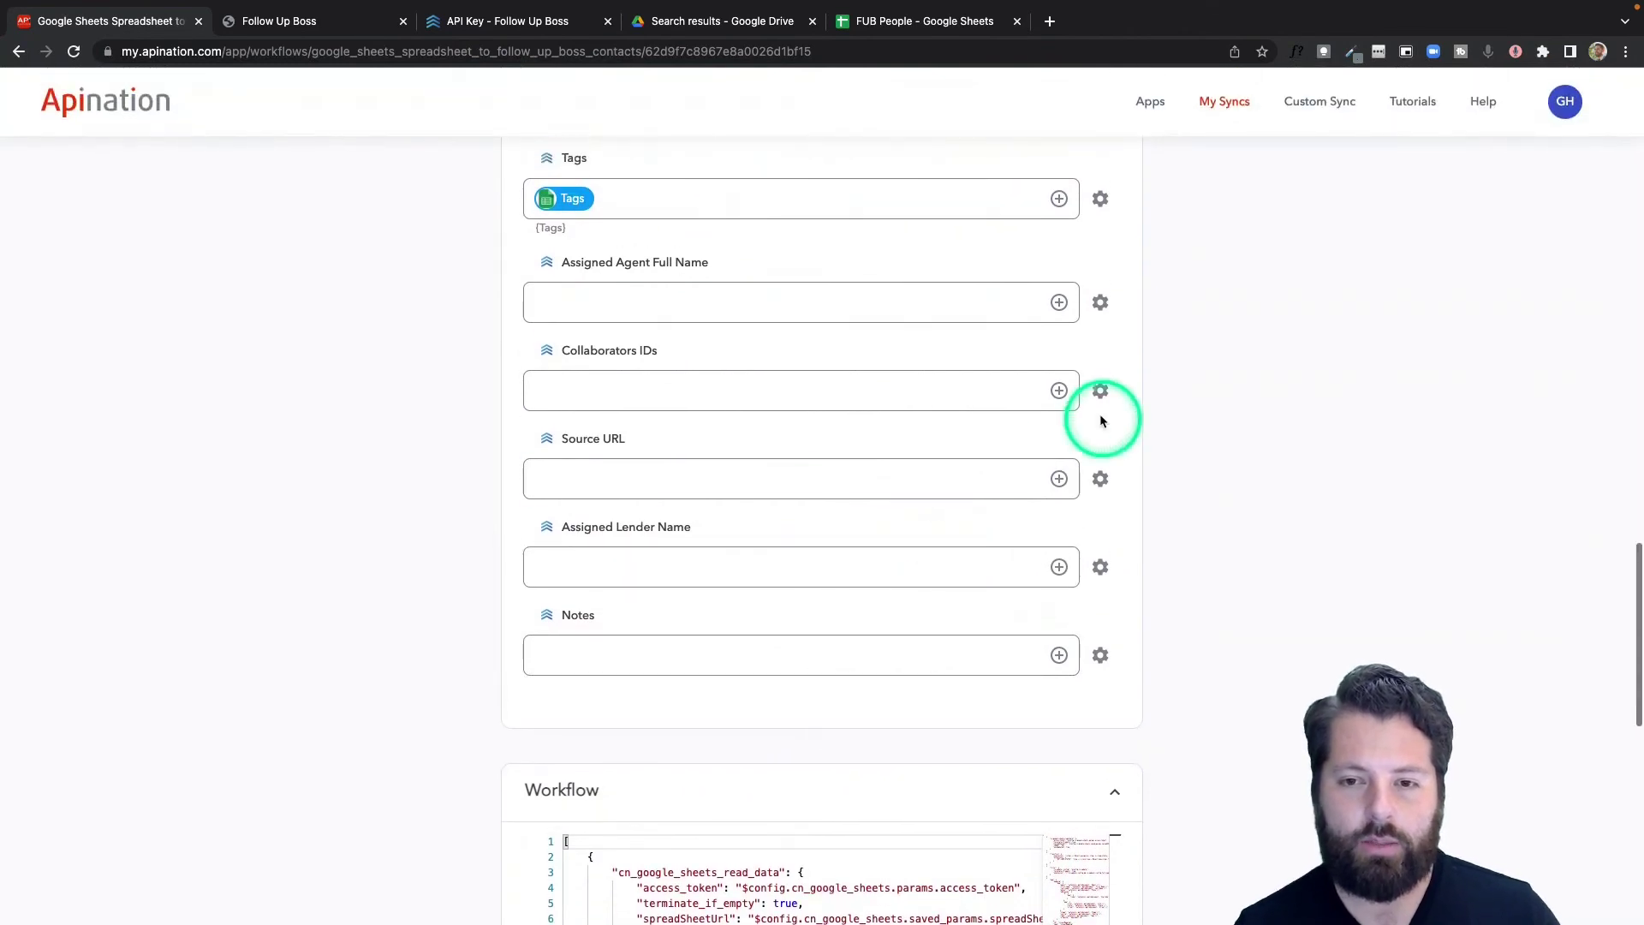
{"action": "left_click", "coordinate": [1061, 392]}
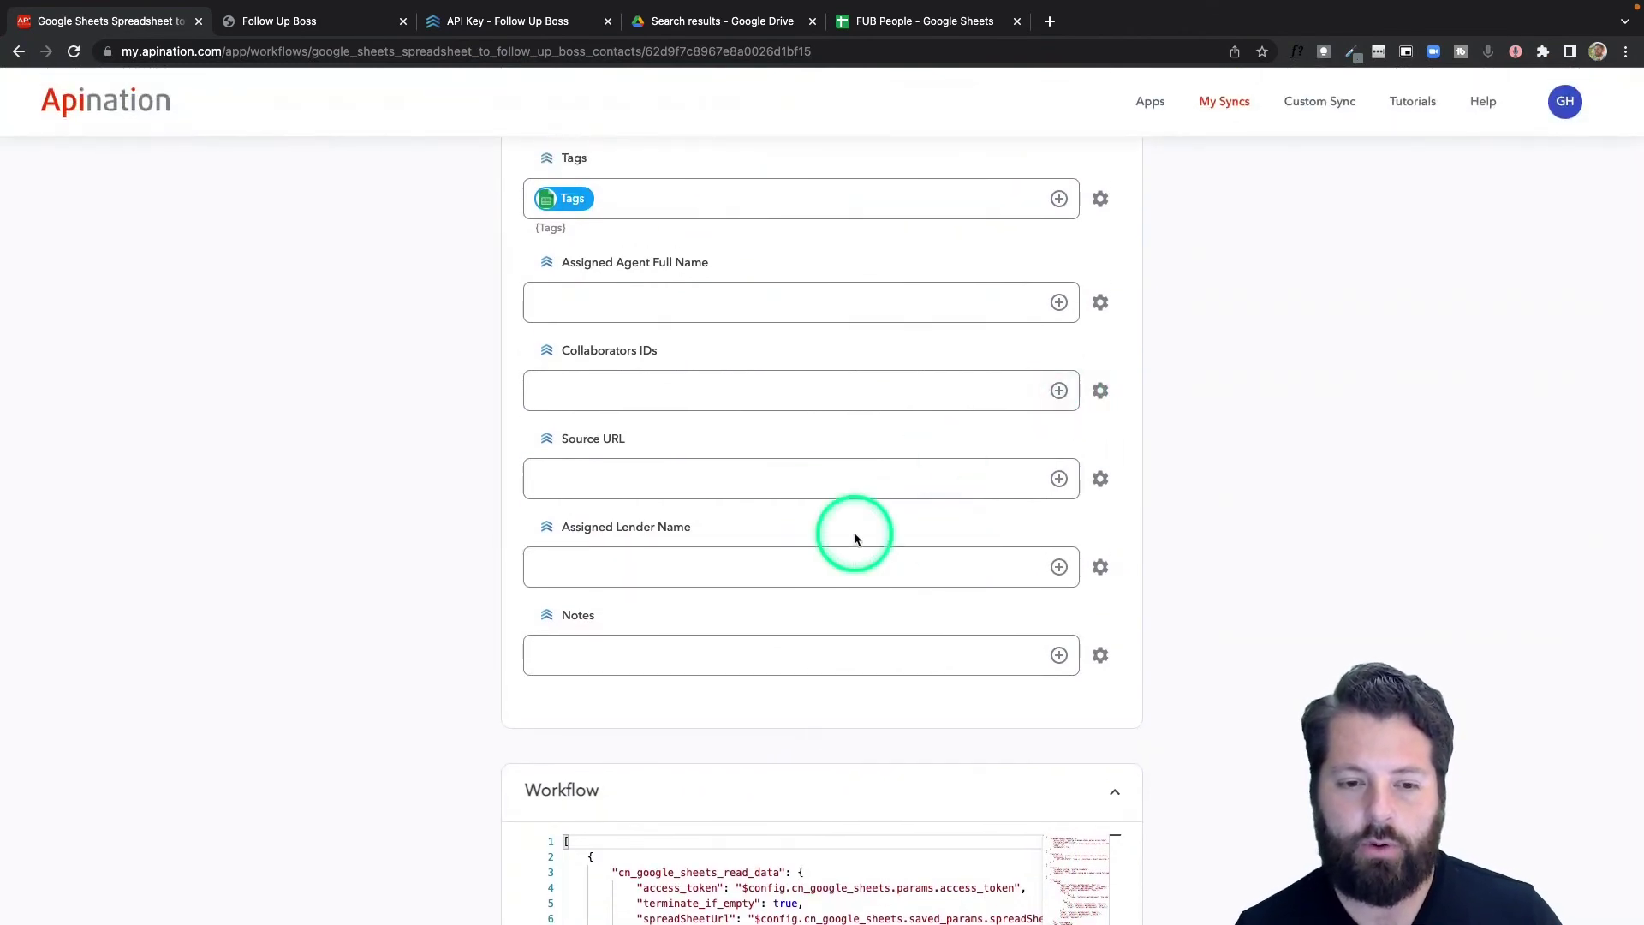
{"action": "left_click", "coordinate": [977, 641]}
{"action": "scroll", "coordinate": [979, 639], "scroll_direction": "up", "scroll_amount": 4}
Step: Activate the Sheets-to-Follow Up Boss contacts sync and confirm both syncs show Active in My Syncs
{"action": "scroll", "coordinate": [979, 640], "scroll_direction": "up", "scroll_amount": 15}
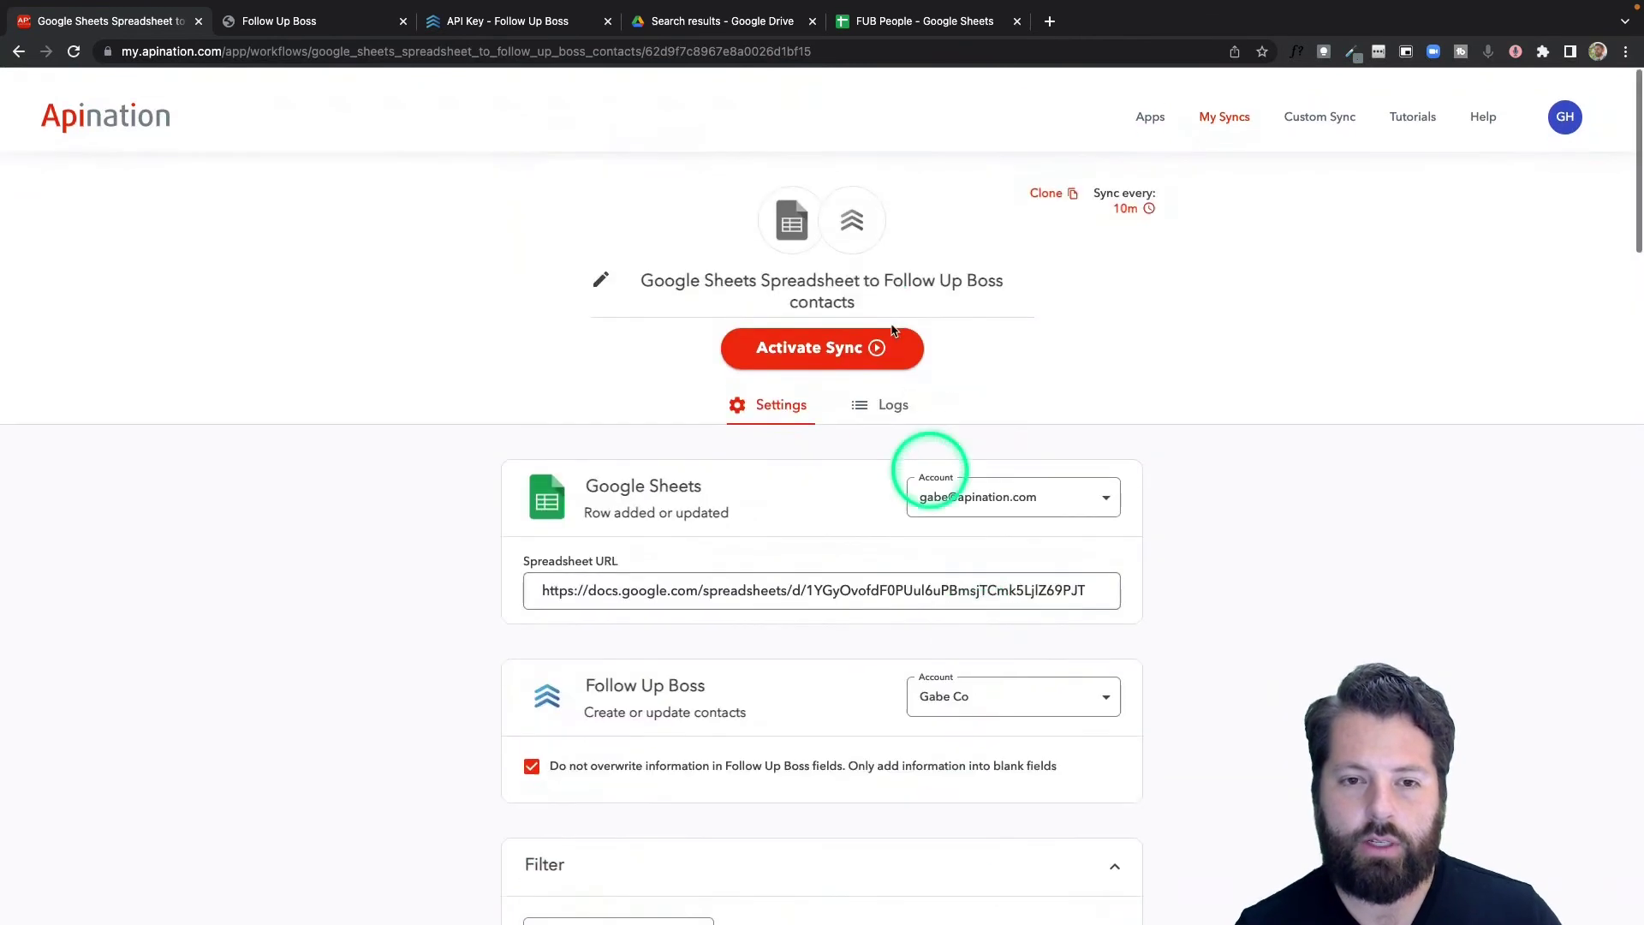
{"action": "left_click", "coordinate": [856, 333]}
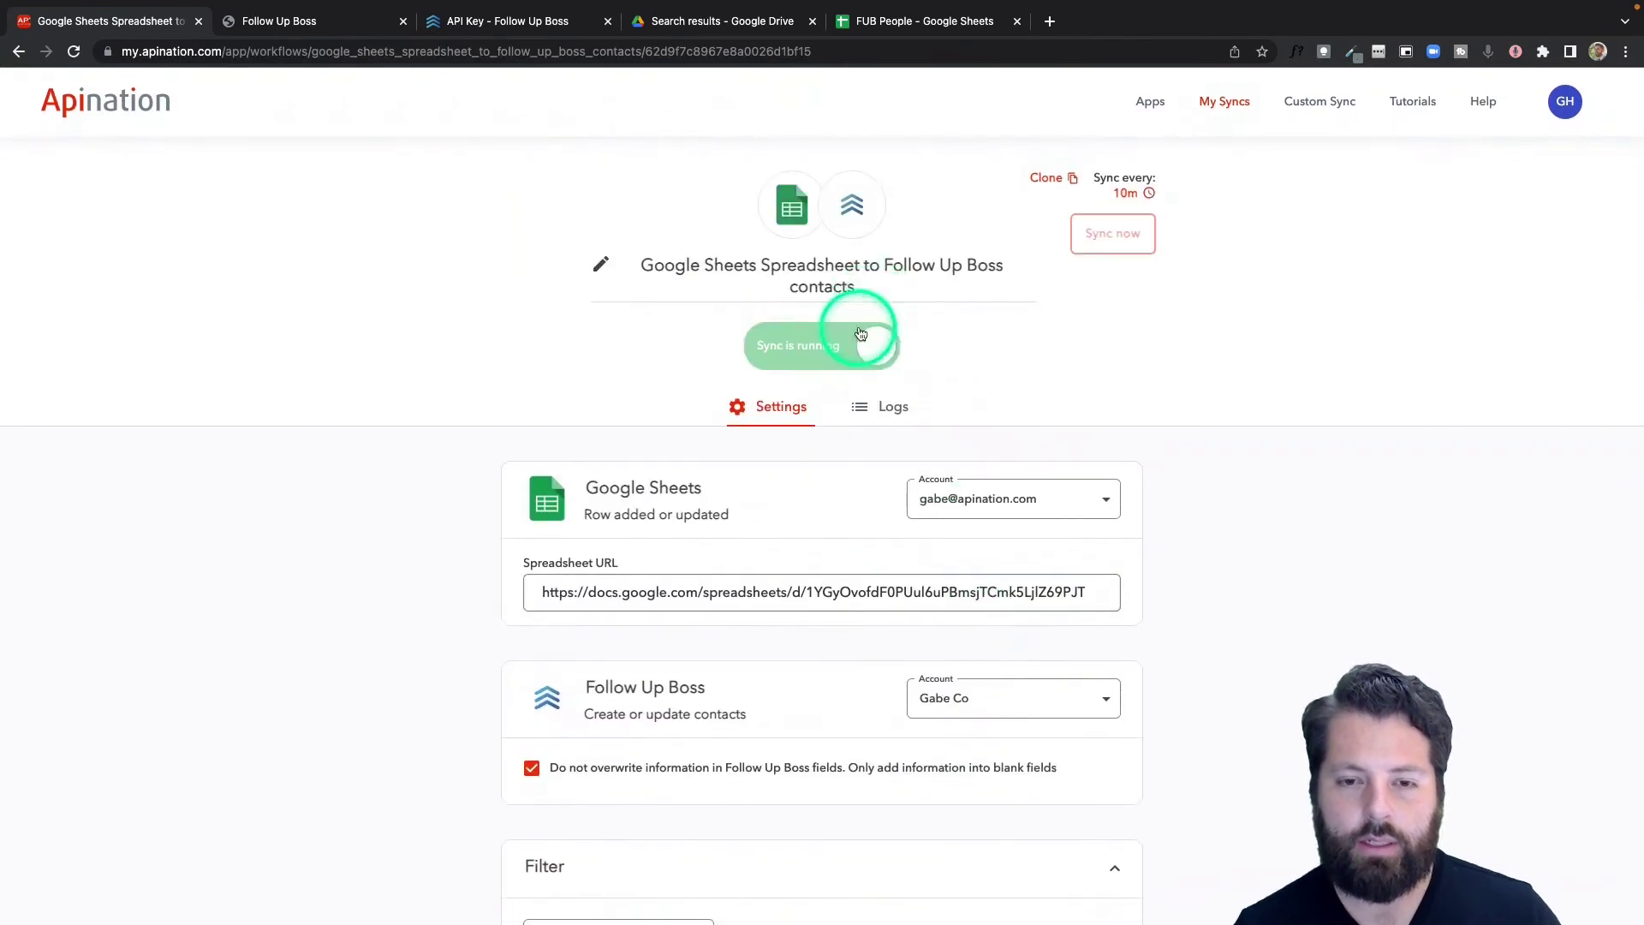
{"action": "left_click", "coordinate": [1224, 101]}
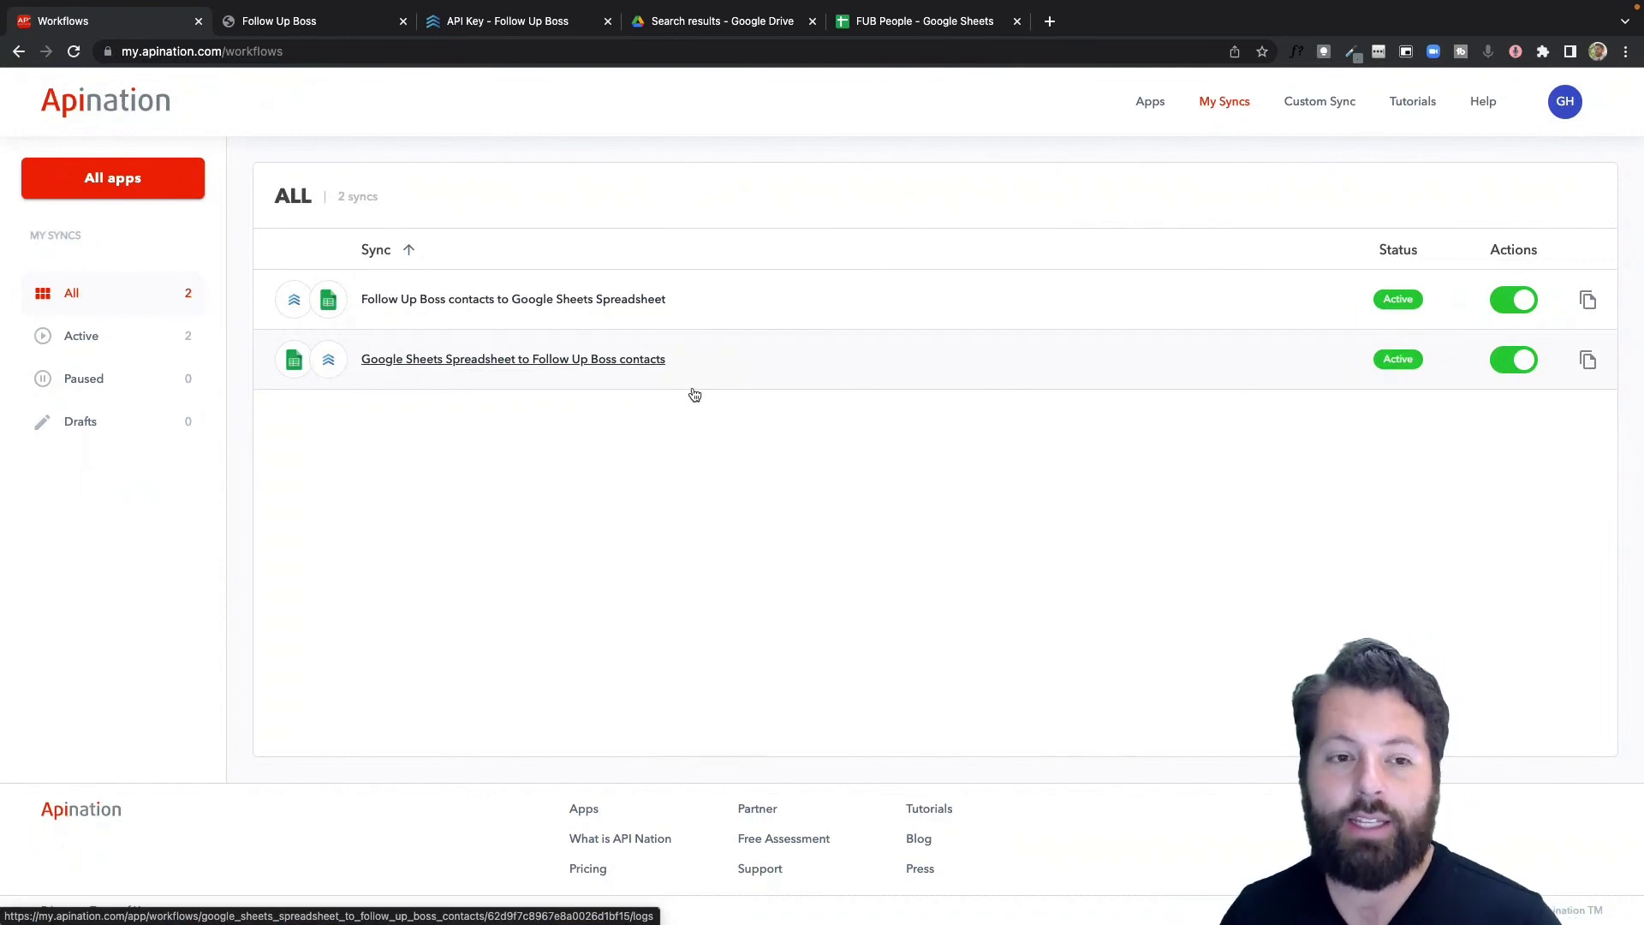
{"action": "left_click", "coordinate": [543, 377]}
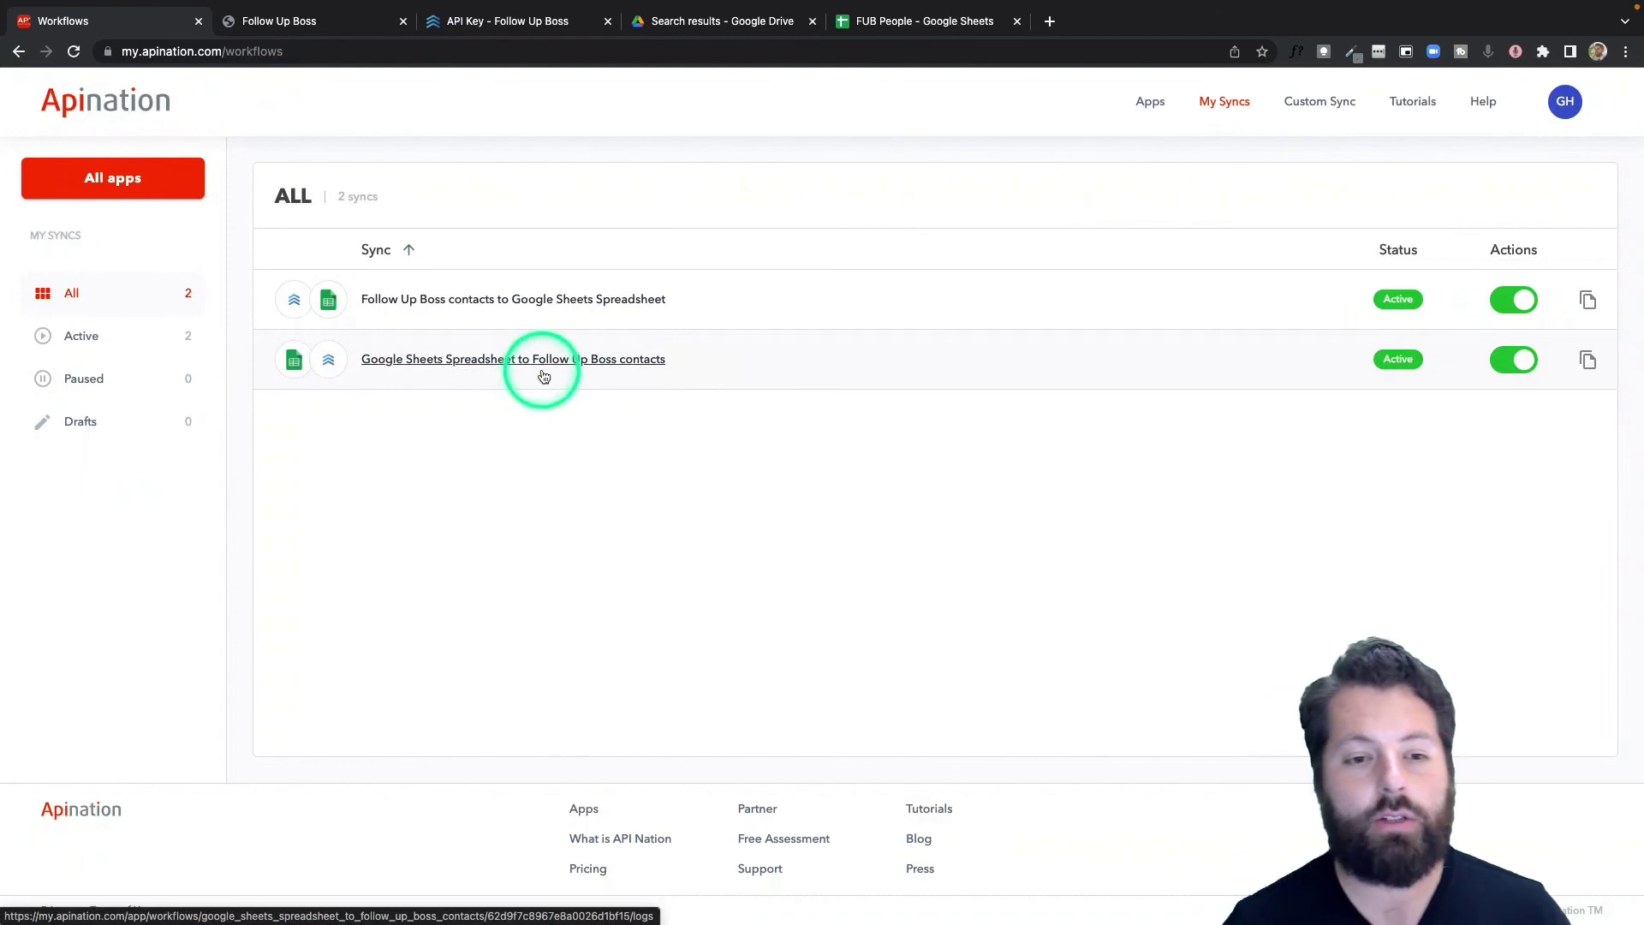